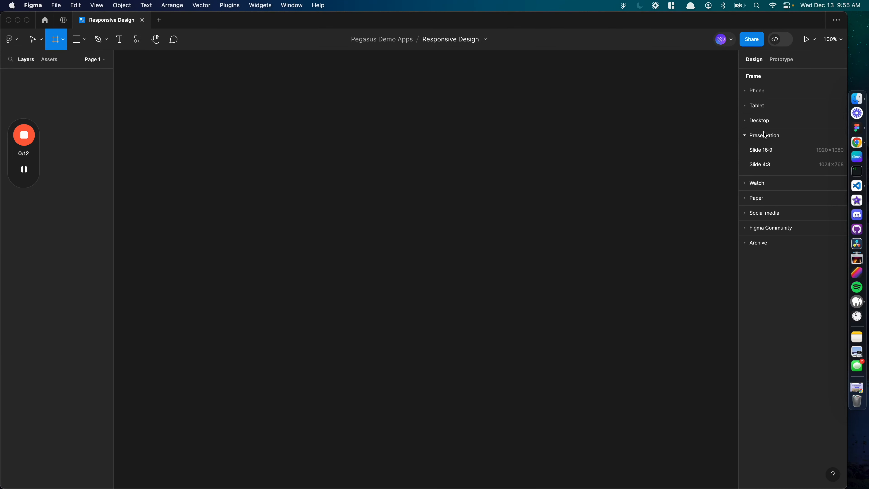
- Create a 1440 × 1024 frame on the empty canvas from the Desktop preset
{"action": "left_click", "coordinate": [765, 120]}
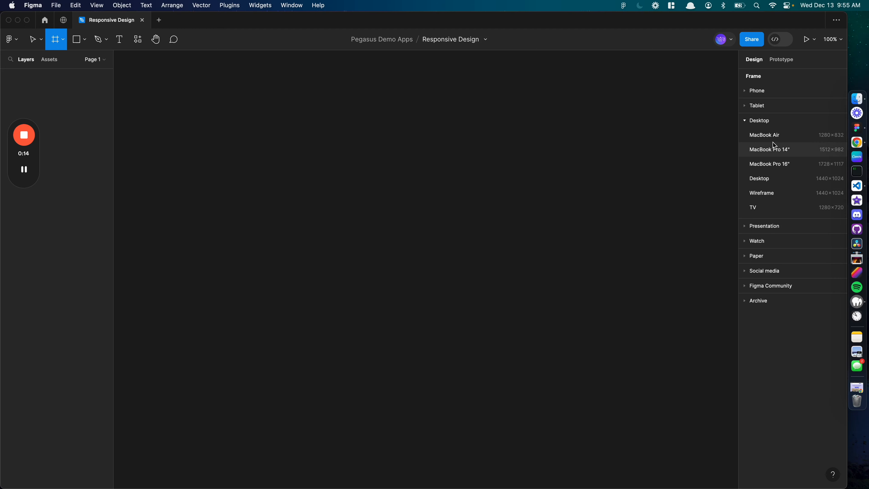
{"action": "left_click", "coordinate": [773, 178]}
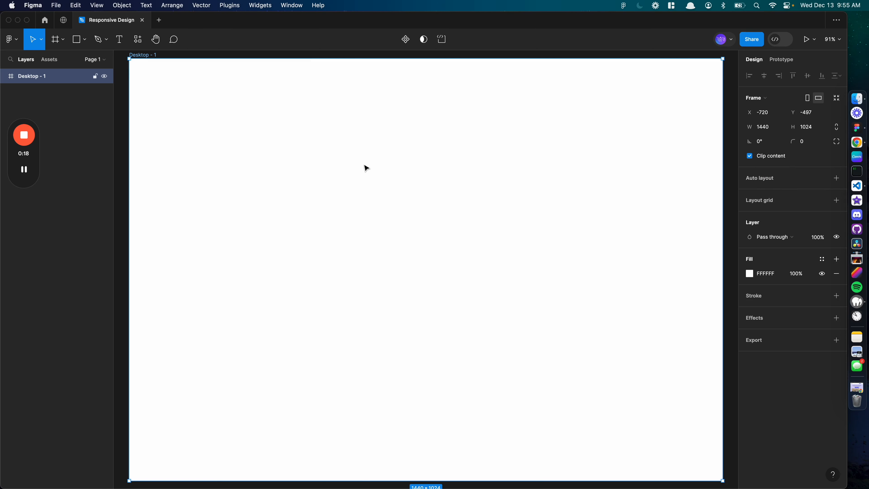
{"action": "scroll", "coordinate": [365, 168], "scroll_direction": "up", "scroll_amount": 1}
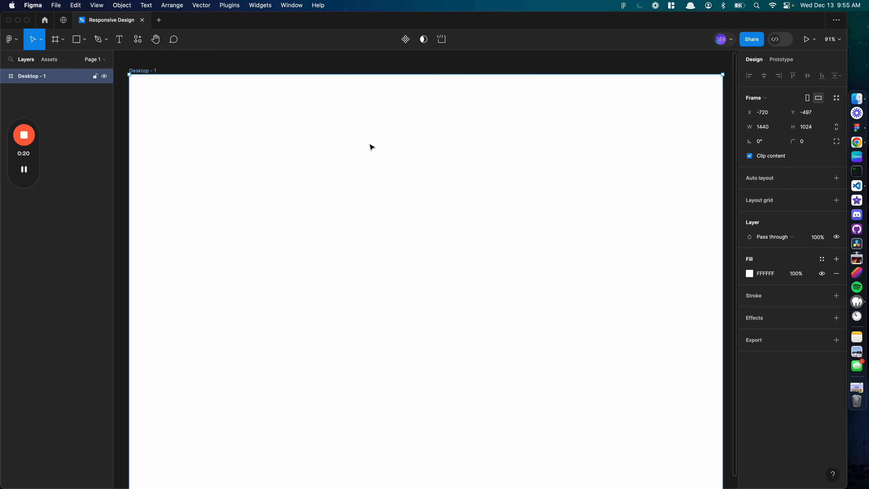
{"action": "left_click", "coordinate": [258, 67]}
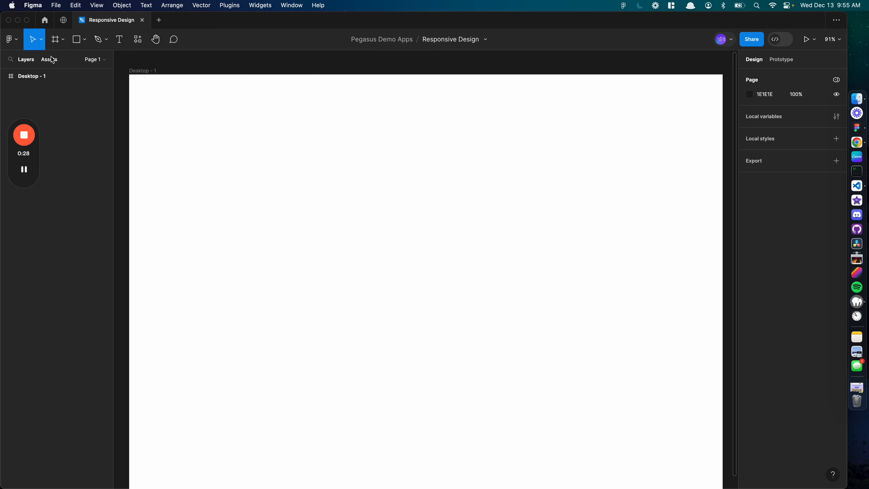
- Remove the LowFlow Pro, Pegasus Design System Lite 1.8 and LowFlow Lite libraries from the file
{"action": "left_click", "coordinate": [52, 63]}
{"action": "left_click", "coordinate": [102, 78]}
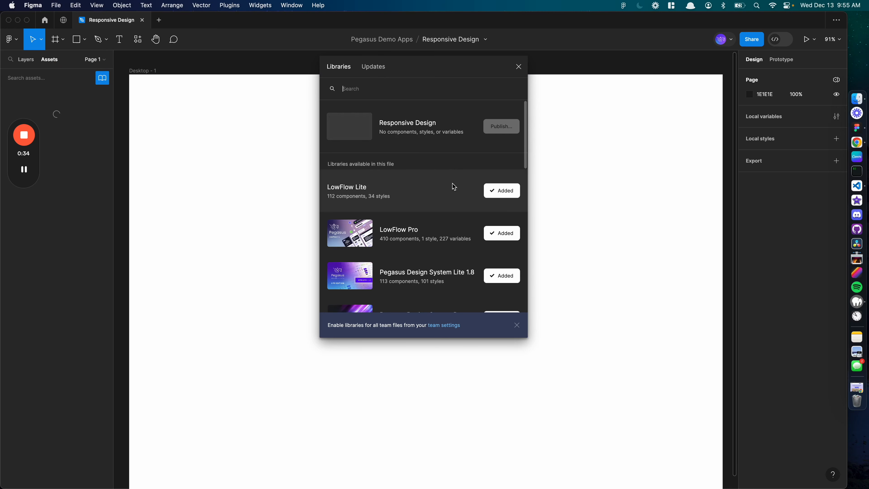
{"action": "scroll", "coordinate": [462, 226], "scroll_direction": "down", "scroll_amount": 3}
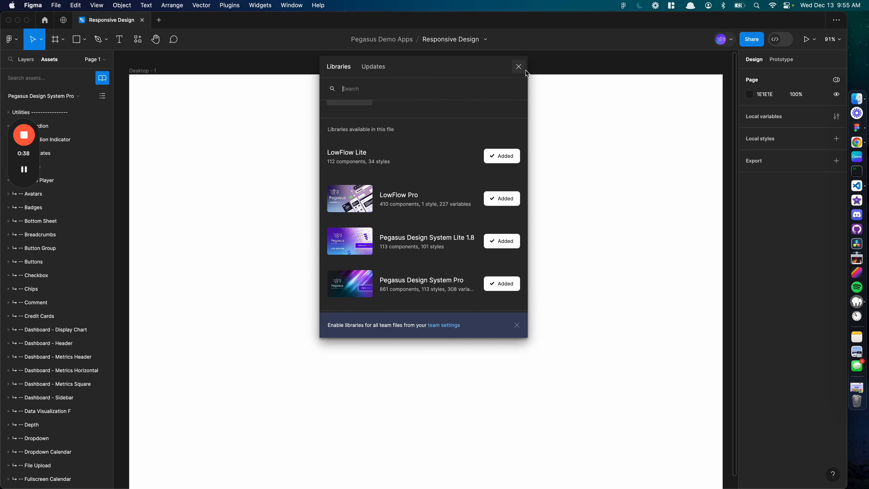
{"action": "left_click", "coordinate": [501, 199]}
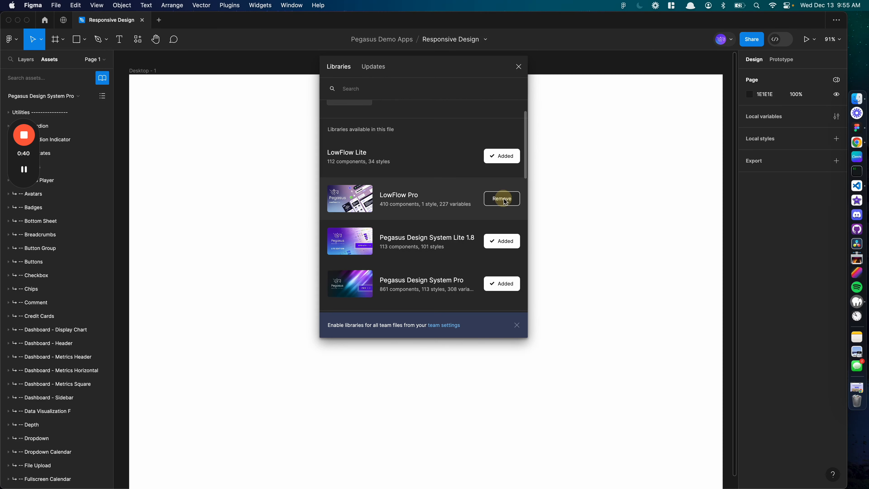
{"action": "left_click", "coordinate": [500, 244]}
{"action": "left_click", "coordinate": [498, 158]}
{"action": "key", "text": "Escape"}
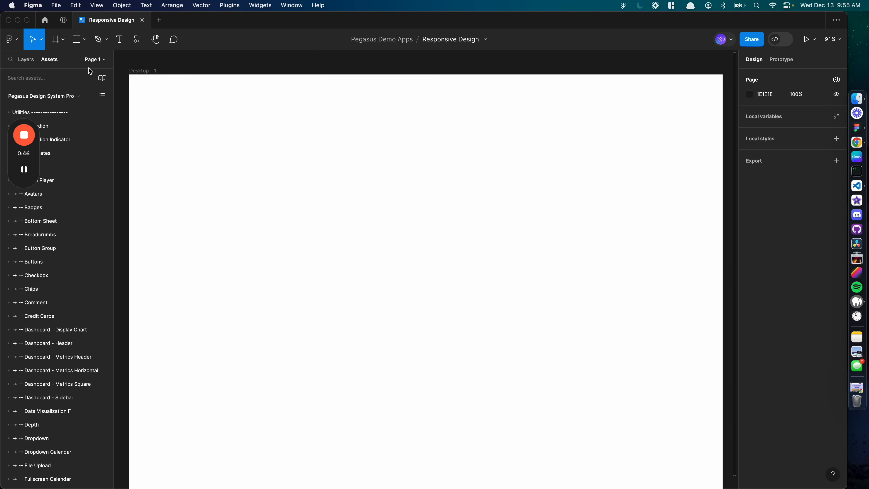
- Find the Logo Placeholder component by searching assets for "Logo" and place it in the frame's upper-left area at about X 146, Y 72
{"action": "left_click", "coordinate": [36, 79]}
{"action": "type", "text": "u"}
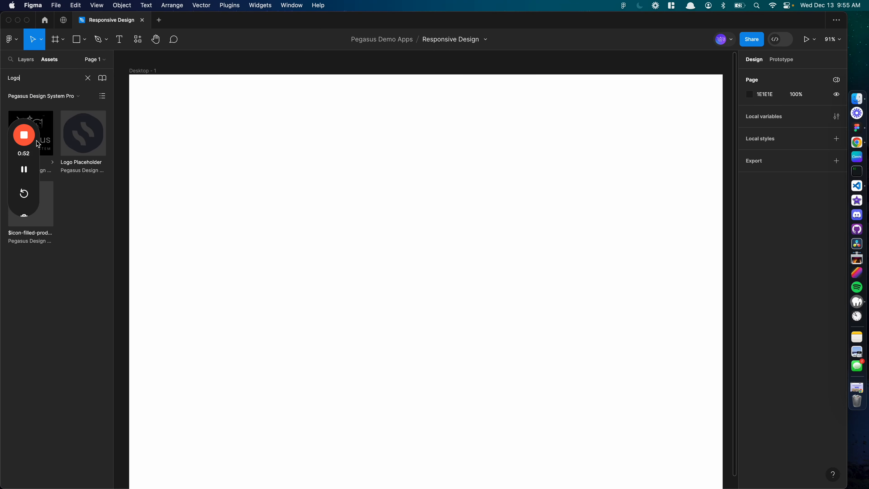
{"action": "left_click_drag", "start_coordinate": [38, 152], "coordinate": [39, 308]}
{"action": "left_click", "coordinate": [214, 100]}
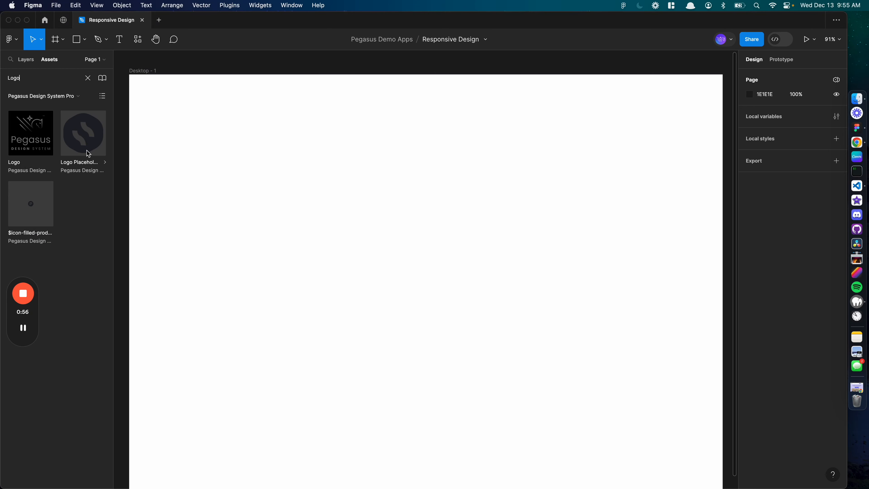
{"action": "left_click_drag", "start_coordinate": [80, 138], "coordinate": [207, 133]}
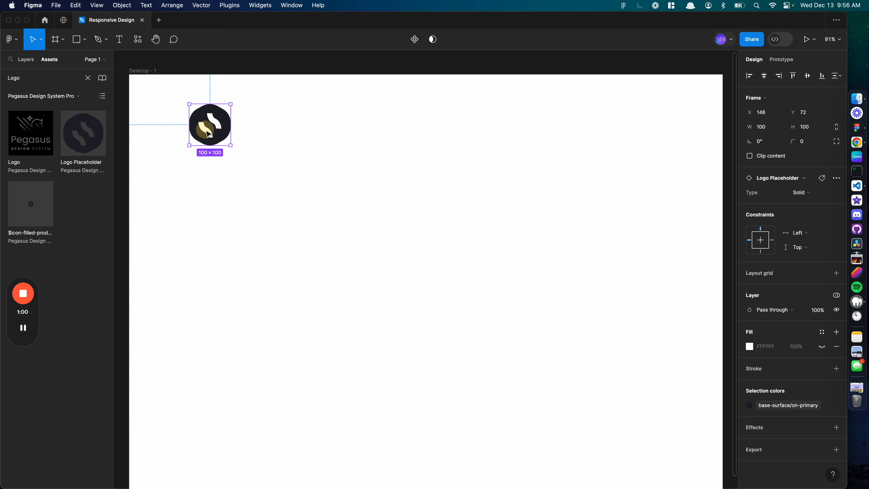
- Find the filled Figma icon in the assets and place it below and right of the logo at about X 413, Y 440
{"action": "left_click", "coordinate": [34, 75]}
{"action": "left_click", "coordinate": [34, 76]}
{"action": "double_click", "coordinate": [34, 76]}
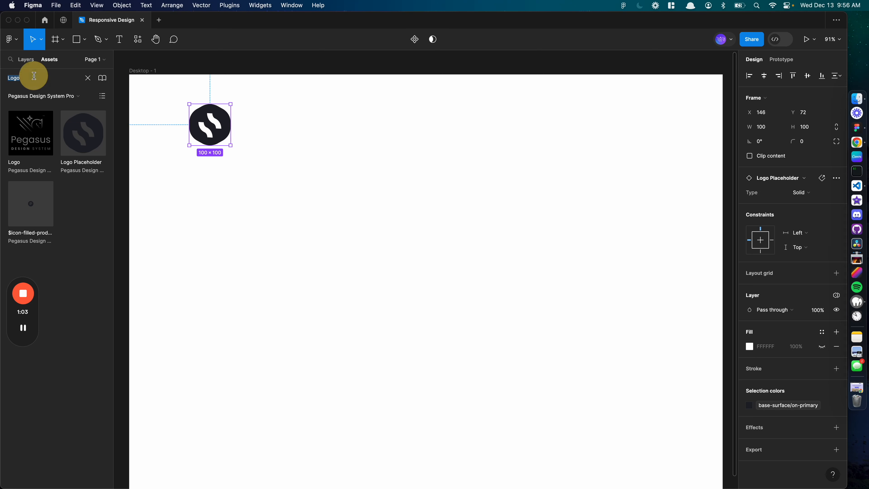
{"action": "type", "text": "Figma"}
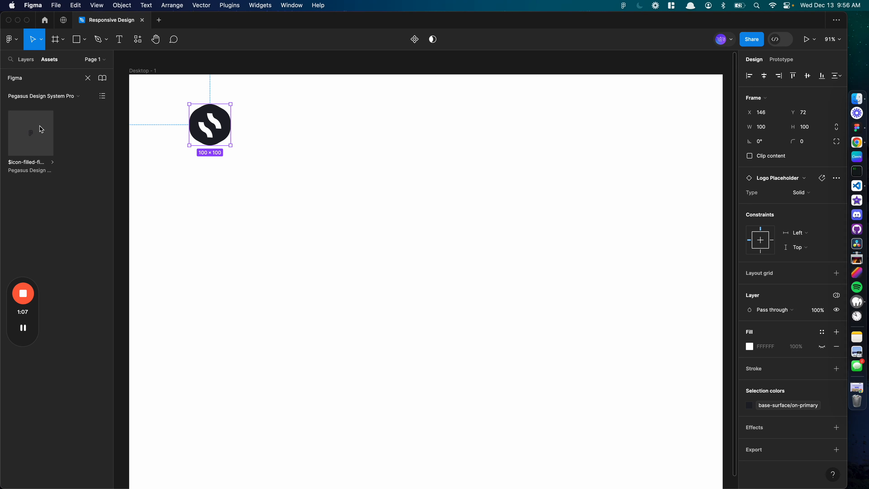
{"action": "left_click_drag", "start_coordinate": [41, 129], "coordinate": [301, 257]}
- Find the filled Apple icon in the assets and place it right of the Figma icon at about X 492, Y 457
{"action": "left_click", "coordinate": [35, 75]}
{"action": "double_click", "coordinate": [35, 76]}
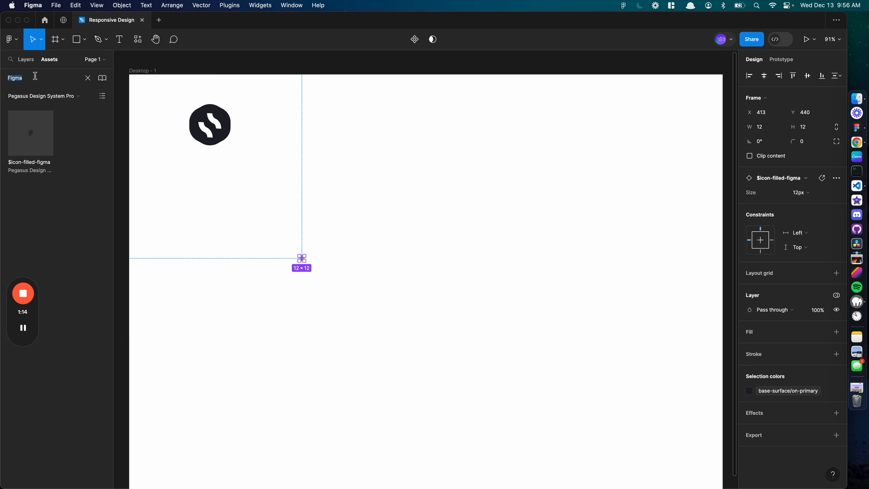
{"action": "type", "text": "Appl"}
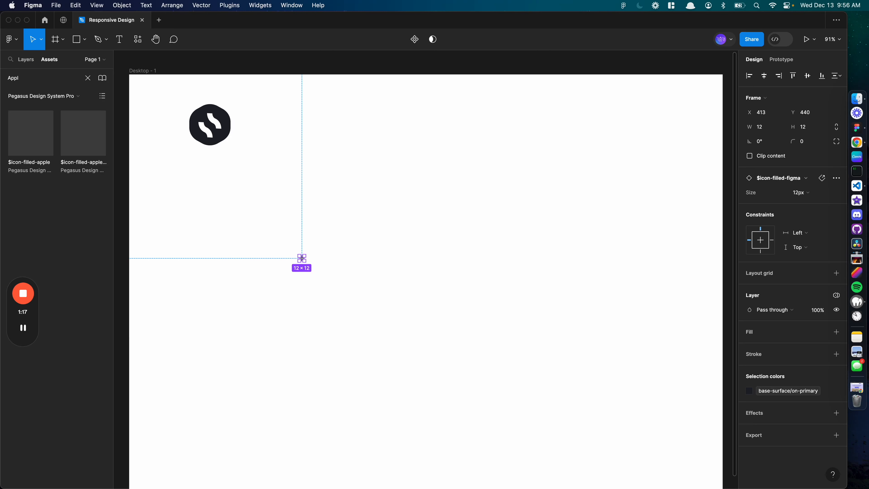
{"action": "left_click_drag", "start_coordinate": [30, 134], "coordinate": [334, 265]}
{"action": "double_click", "coordinate": [41, 78]}
{"action": "type", "text": "Mic"}
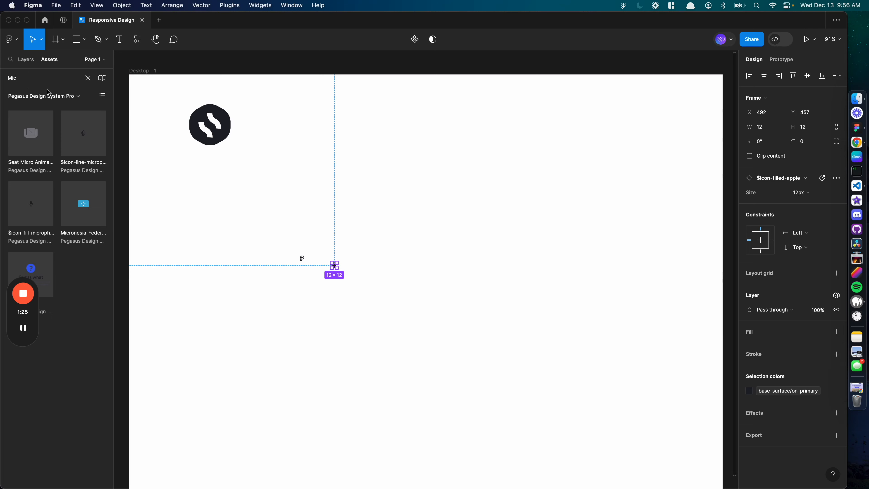
{"action": "key", "text": "BackSpace"}
{"action": "key", "text": "BackSpace"}
{"action": "key", "text": "BackSpace"}
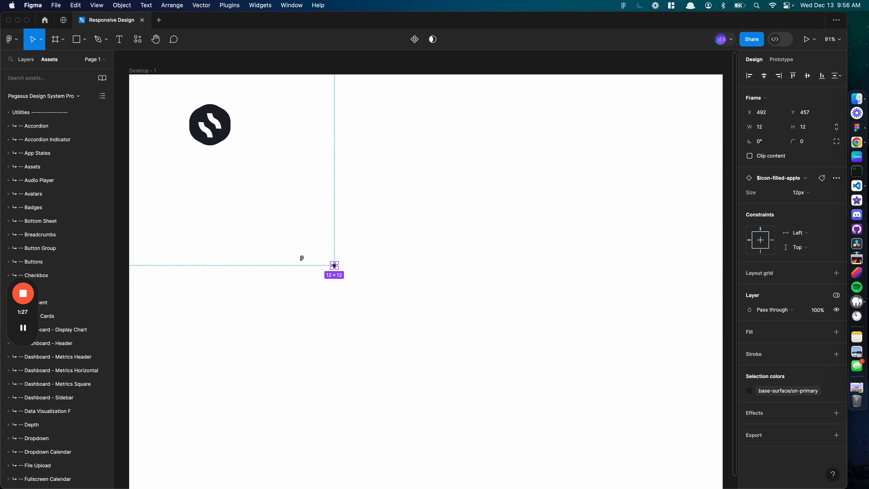
- Find the filled Zapier icon in the assets and place it right of the Apple icon at about X 550, Y 462
{"action": "type", "text": "Zap"}
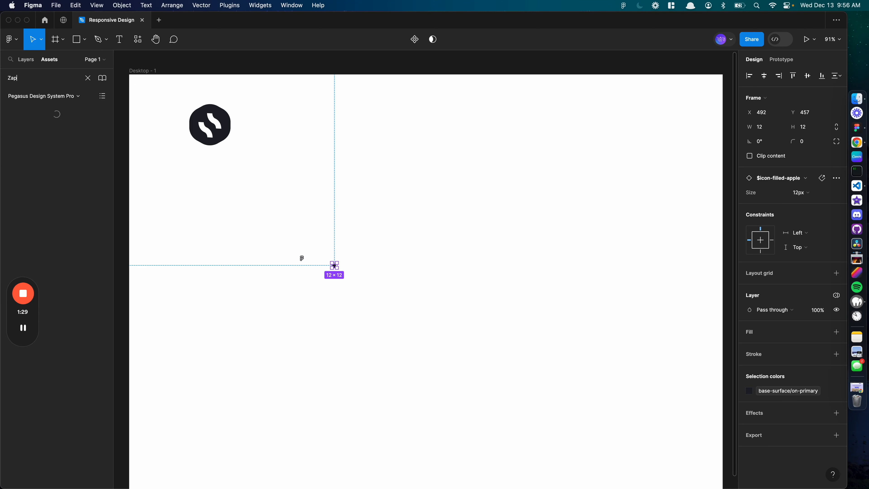
{"action": "left_click_drag", "start_coordinate": [34, 133], "coordinate": [359, 268]}
- Search the assets for "Har" and "B", and look through the "B" results for another logo icon
{"action": "double_click", "coordinate": [20, 77]}
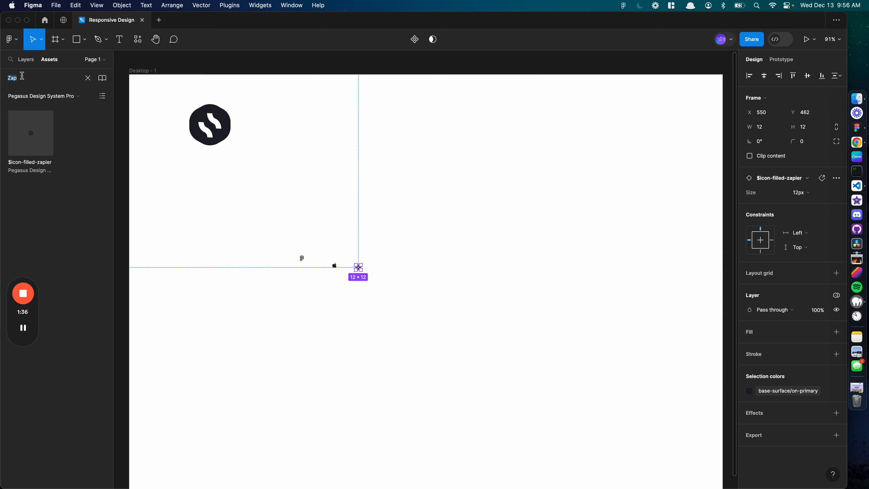
{"action": "type", "text": "Ha"}
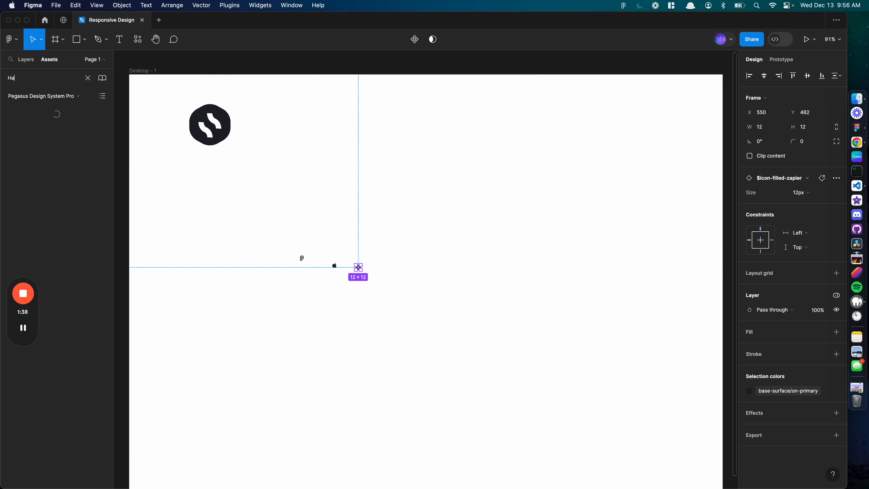
{"action": "type", "text": "r"}
{"action": "key", "text": "BackSpace"}
{"action": "key", "text": "BackSpace"}
{"action": "key", "text": "BackSpace"}
{"action": "type", "text": "B"}
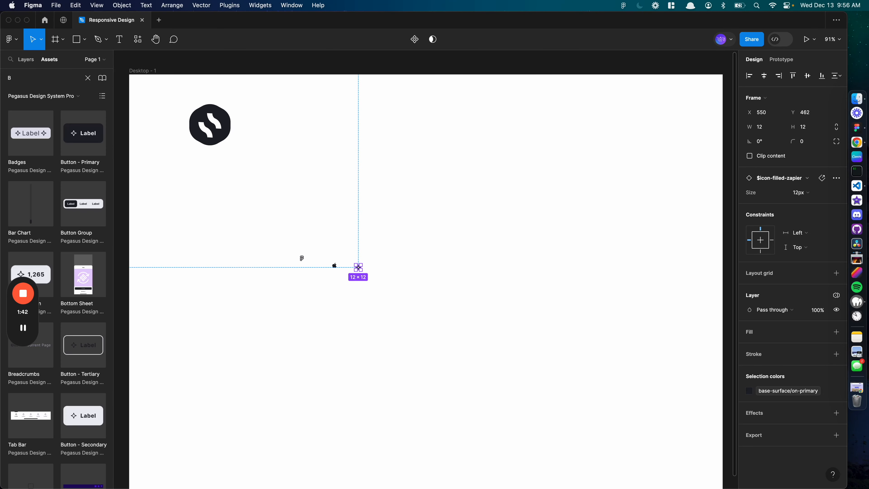
{"action": "scroll", "coordinate": [49, 206], "scroll_direction": "down", "scroll_amount": 10}
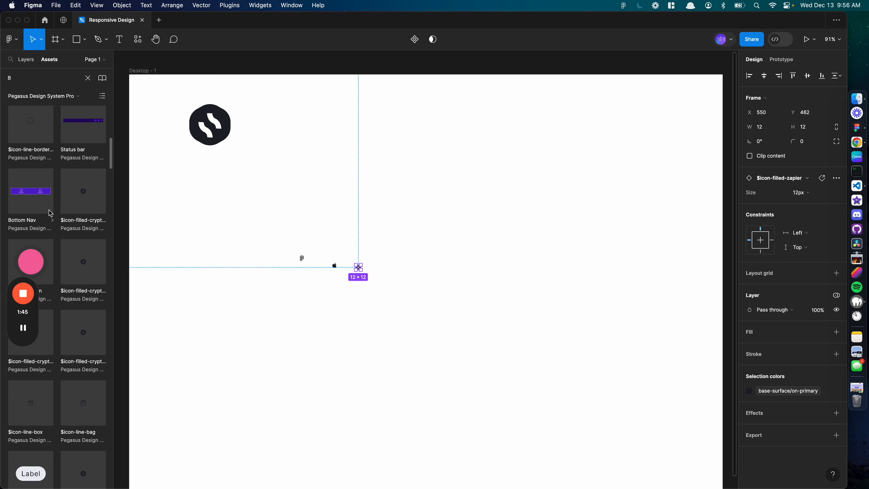
{"action": "scroll", "coordinate": [50, 214], "scroll_direction": "down", "scroll_amount": 5}
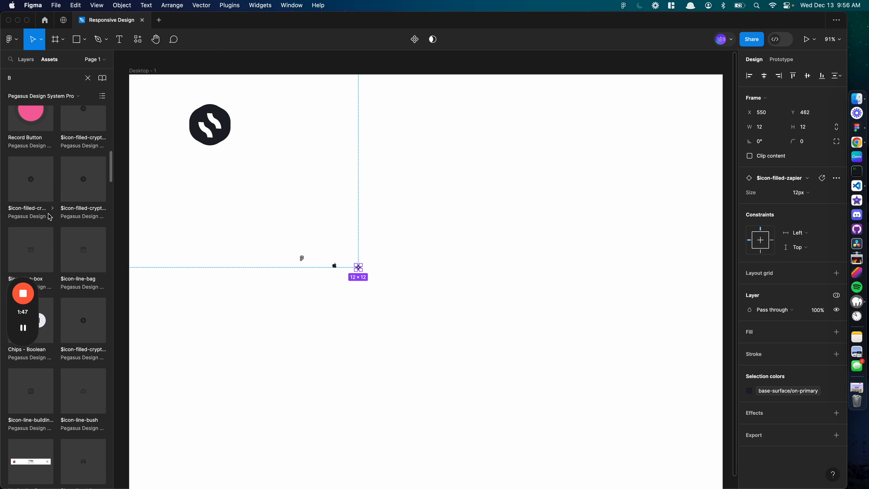
{"action": "scroll", "coordinate": [50, 217], "scroll_direction": "down", "scroll_amount": 2}
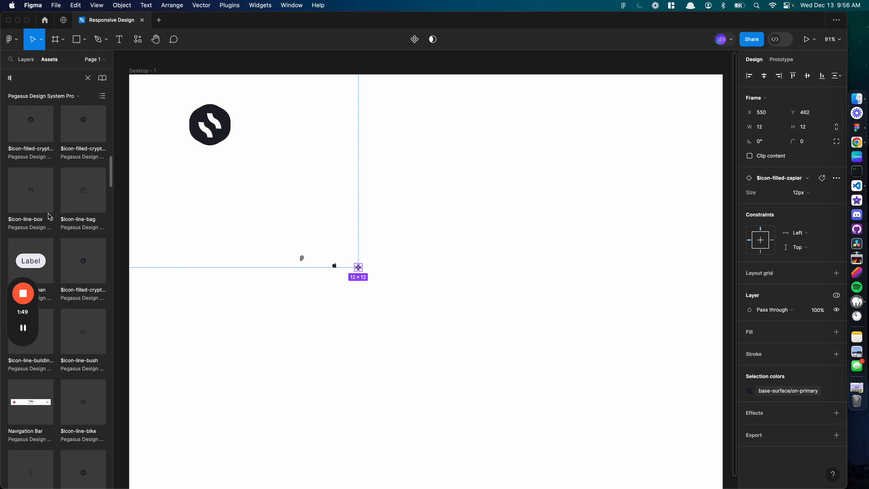
{"action": "scroll", "coordinate": [49, 217], "scroll_direction": "down", "scroll_amount": 2}
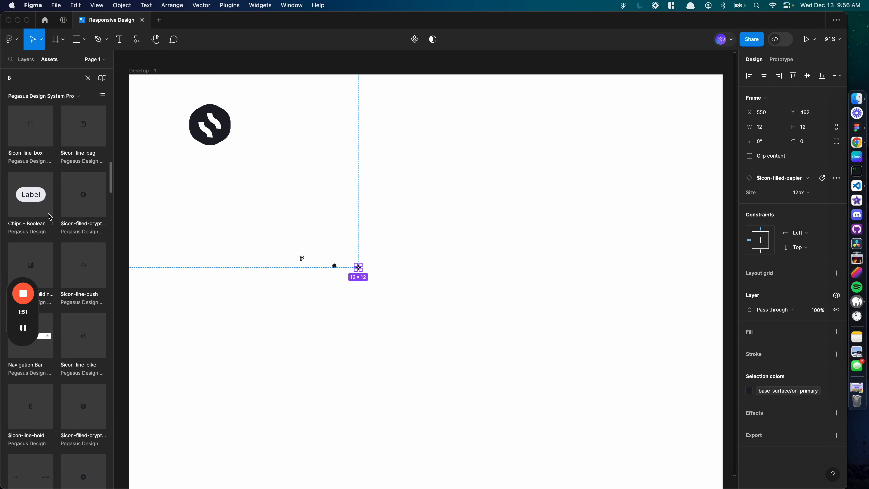
{"action": "scroll", "coordinate": [50, 217], "scroll_direction": "down", "scroll_amount": 7}
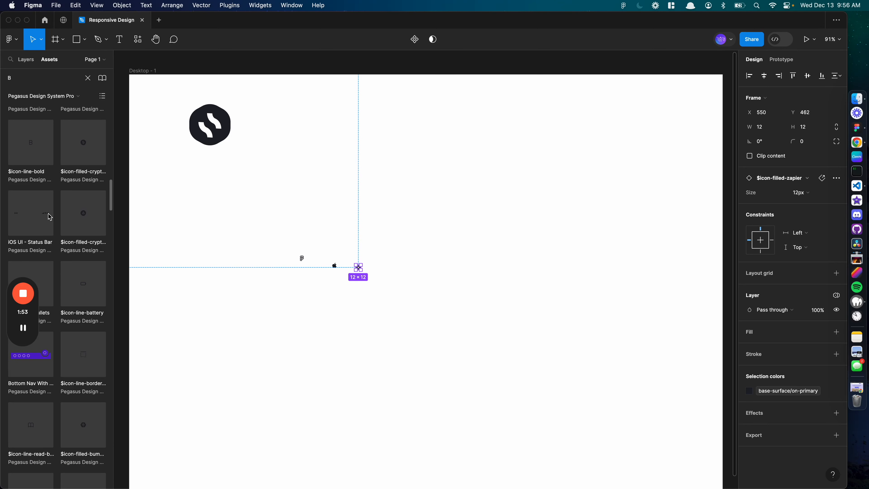
{"action": "scroll", "coordinate": [50, 217], "scroll_direction": "down", "scroll_amount": 5}
- Search the assets for "c" and look through the results for a suitable logo icon
{"action": "left_click", "coordinate": [41, 76]}
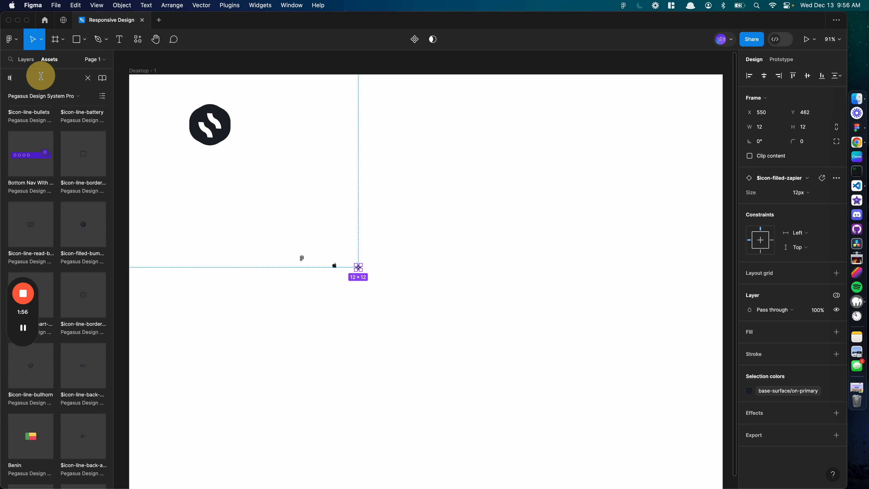
{"action": "key", "text": "BackSpace"}
{"action": "type", "text": "d"}
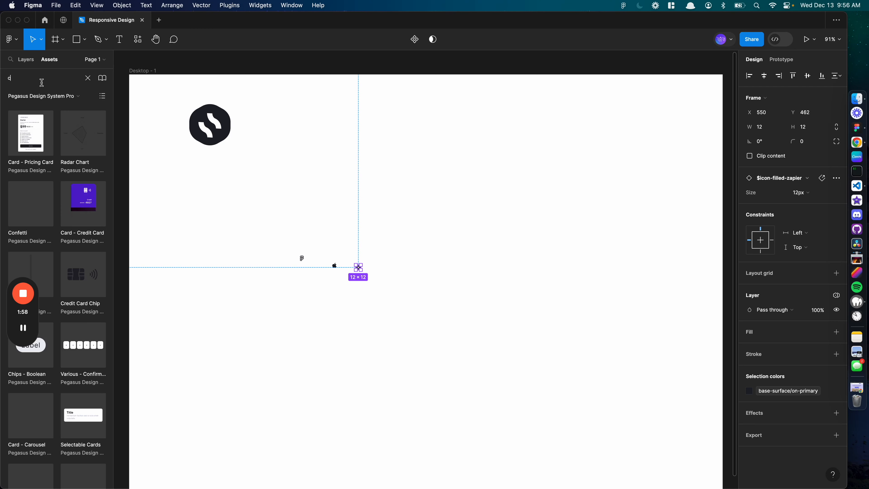
{"action": "scroll", "coordinate": [63, 179], "scroll_direction": "down", "scroll_amount": 3}
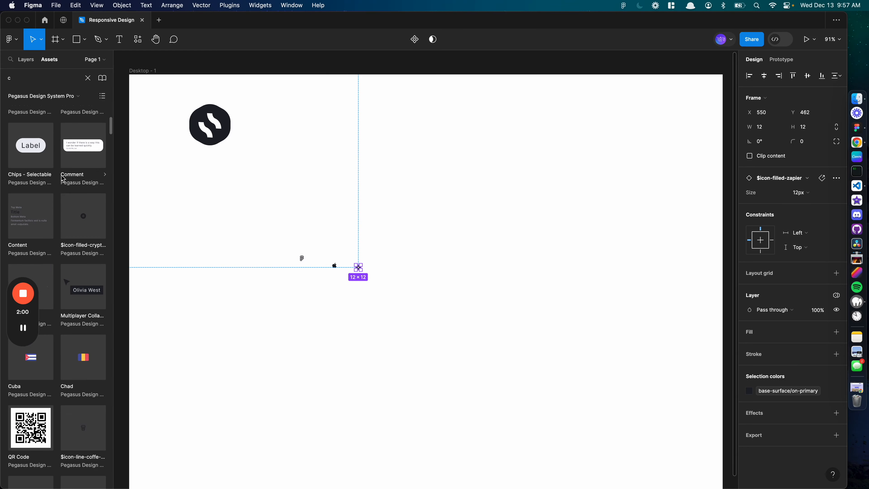
{"action": "scroll", "coordinate": [63, 179], "scroll_direction": "down", "scroll_amount": 4}
{"action": "scroll", "coordinate": [62, 179], "scroll_direction": "down", "scroll_amount": 1}
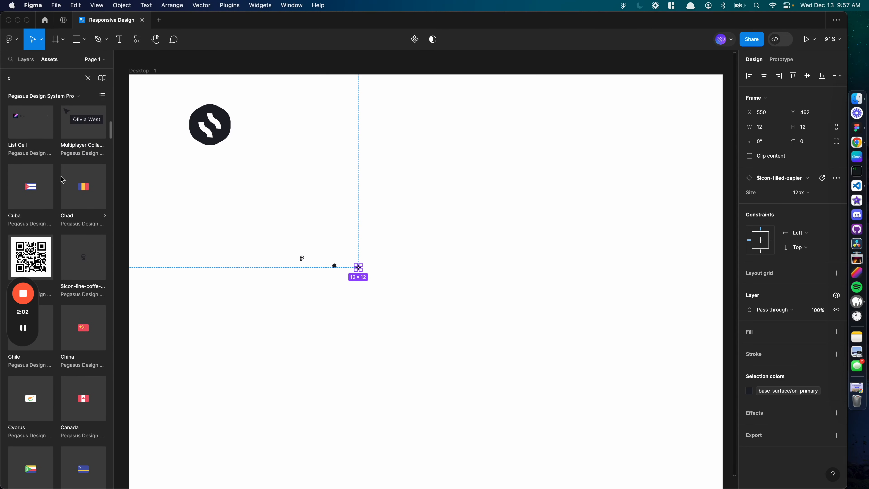
{"action": "scroll", "coordinate": [63, 180], "scroll_direction": "down", "scroll_amount": 10}
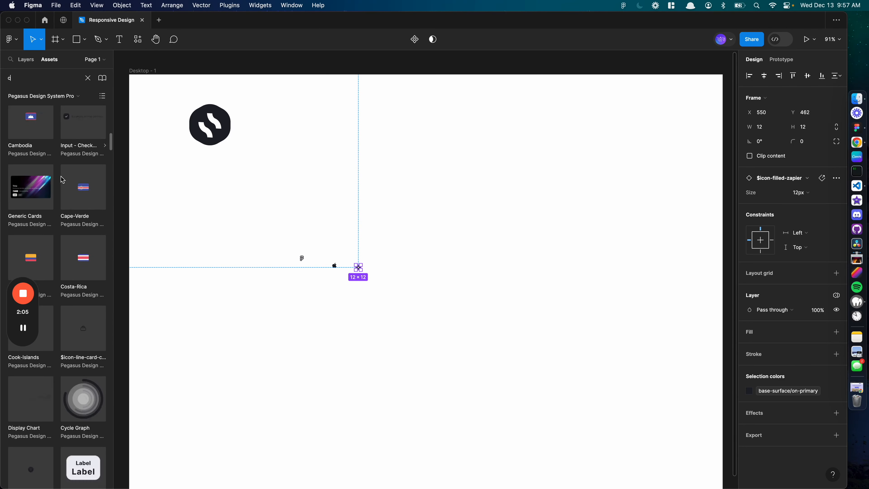
{"action": "scroll", "coordinate": [62, 179], "scroll_direction": "down", "scroll_amount": 2}
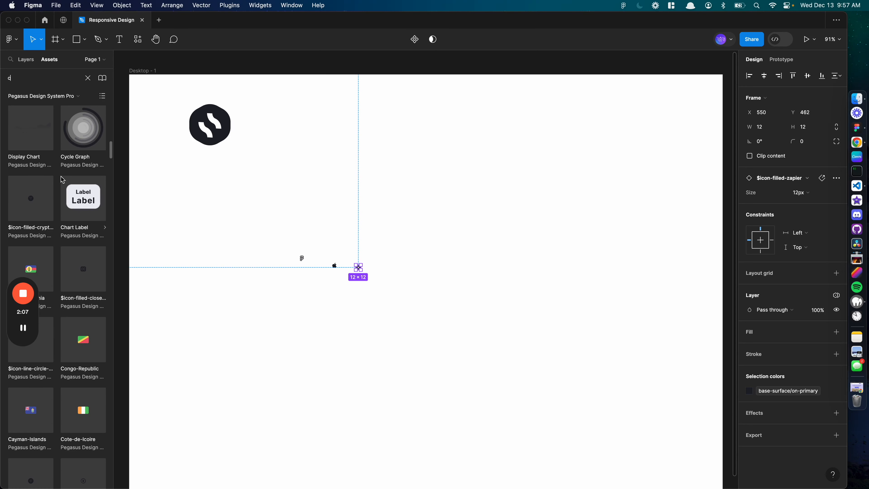
{"action": "scroll", "coordinate": [62, 179], "scroll_direction": "down", "scroll_amount": 6}
- Find the filled Visa icon in the assets and place it right of the Zapier icon at about X 636, Y 454
{"action": "left_click", "coordinate": [40, 78]}
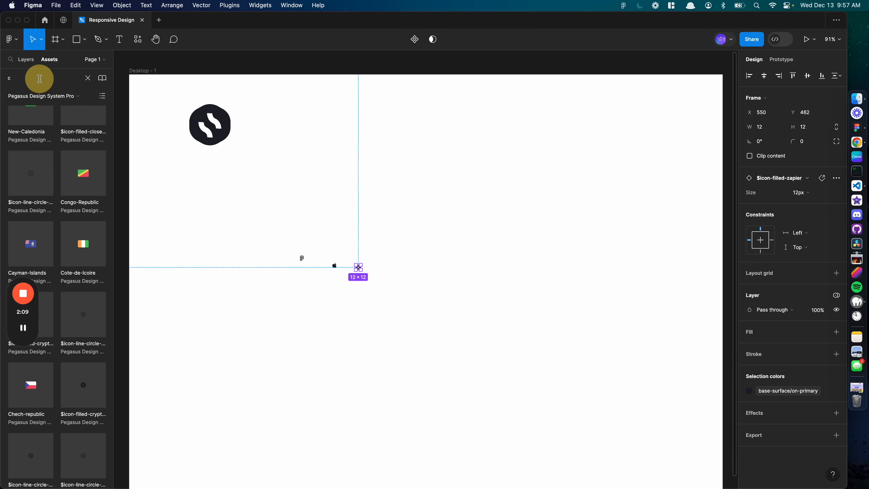
{"action": "key", "text": "BackSpace"}
{"action": "type", "text": "visa"}
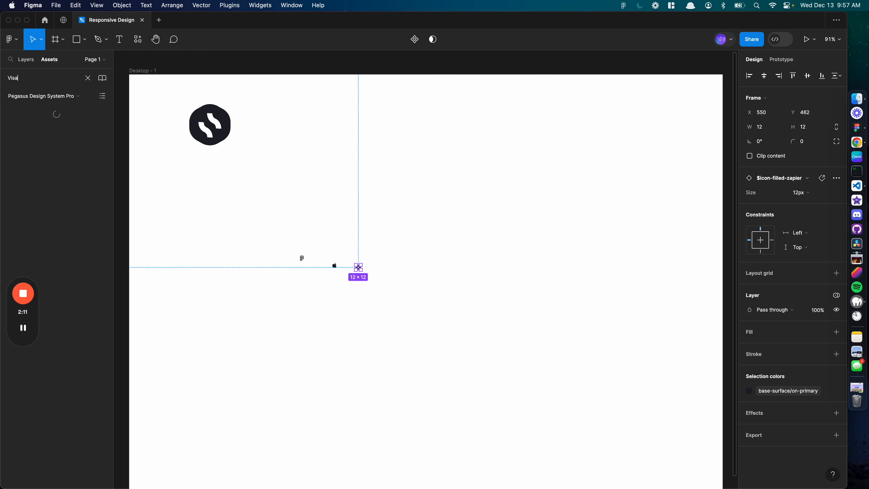
{"action": "left_click_drag", "start_coordinate": [40, 132], "coordinate": [393, 263]}
{"action": "left_click", "coordinate": [44, 72]}
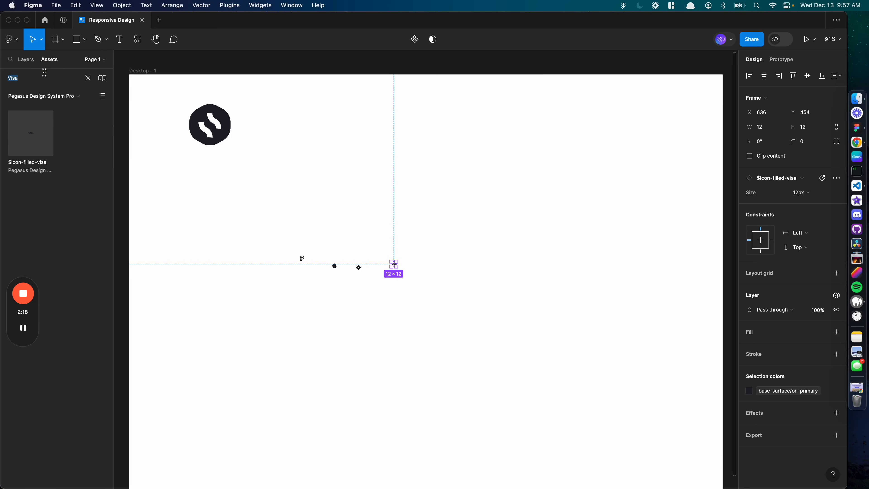
- Search the assets for "Tech" and "D", and look through the "D" results for another logo icon
{"action": "key", "text": "BackSpace"}
{"action": "type", "text": "Tech"}
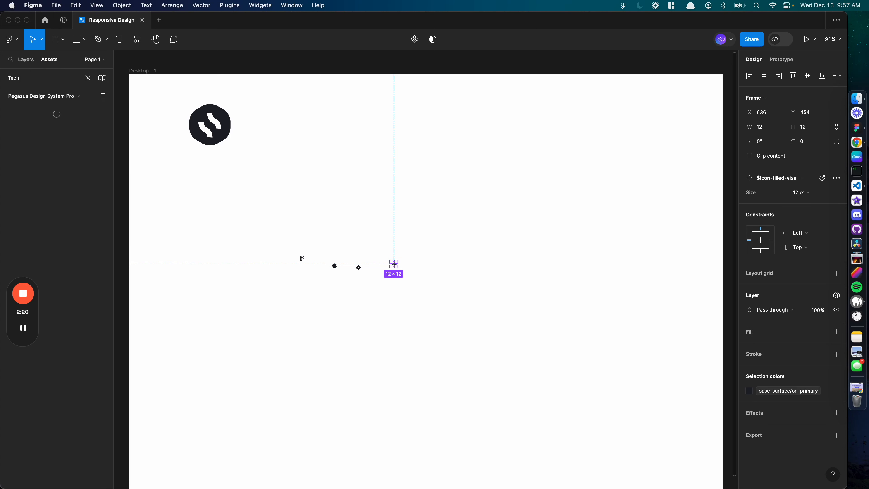
{"action": "left_click_drag", "start_coordinate": [32, 74], "coordinate": [2, 73]}
{"action": "key", "text": "BackSpace"}
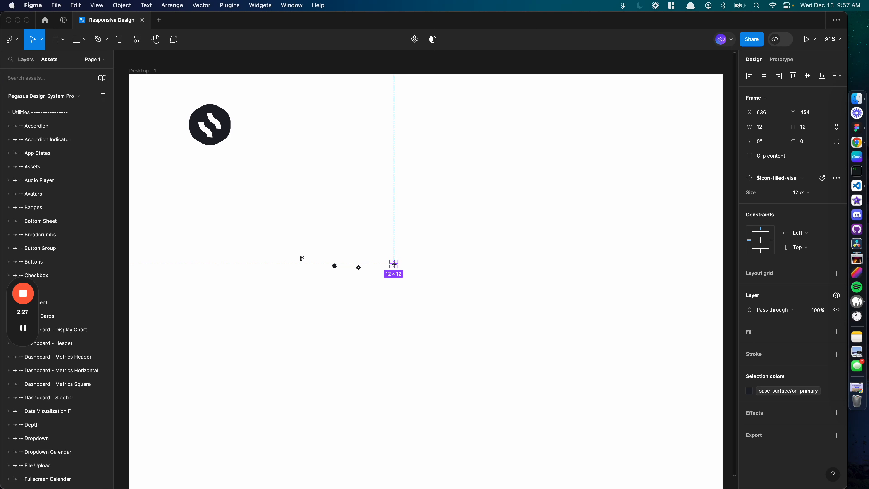
{"action": "type", "text": "D"}
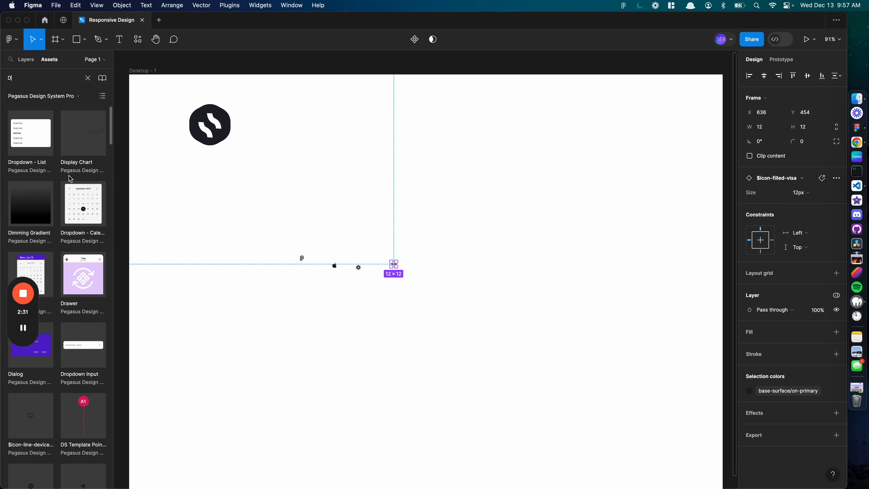
{"action": "scroll", "coordinate": [70, 178], "scroll_direction": "down", "scroll_amount": 5}
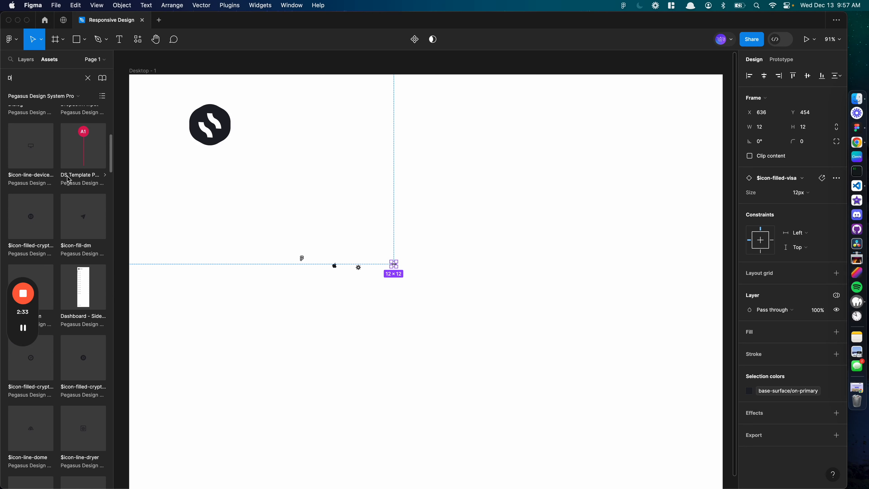
{"action": "scroll", "coordinate": [54, 186], "scroll_direction": "down", "scroll_amount": 3}
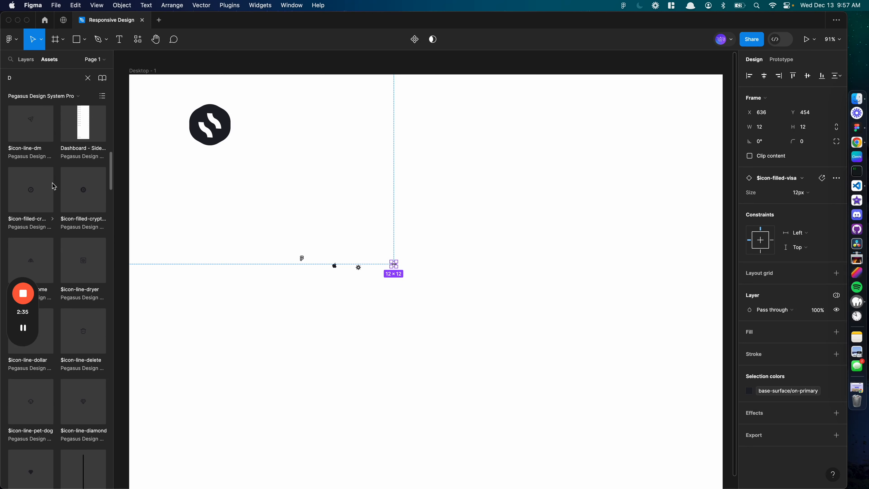
{"action": "scroll", "coordinate": [54, 186], "scroll_direction": "down", "scroll_amount": 2}
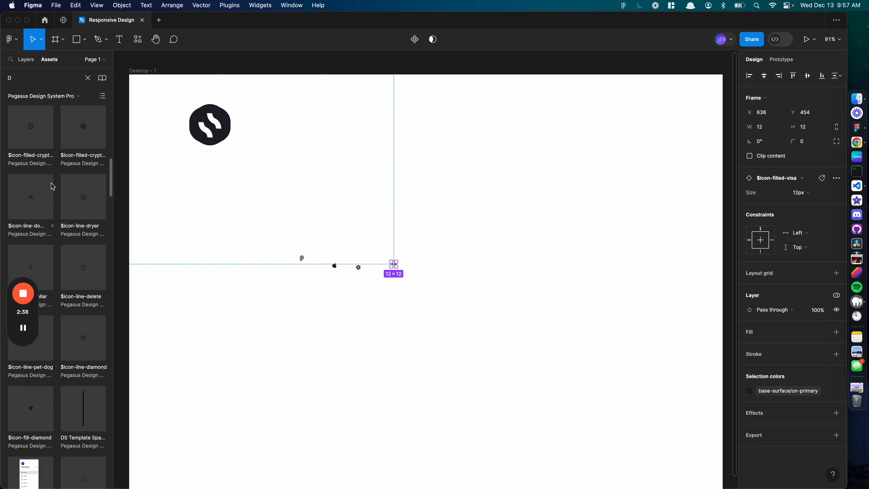
{"action": "scroll", "coordinate": [53, 187], "scroll_direction": "down", "scroll_amount": 2}
{"action": "scroll", "coordinate": [52, 187], "scroll_direction": "down", "scroll_amount": 3}
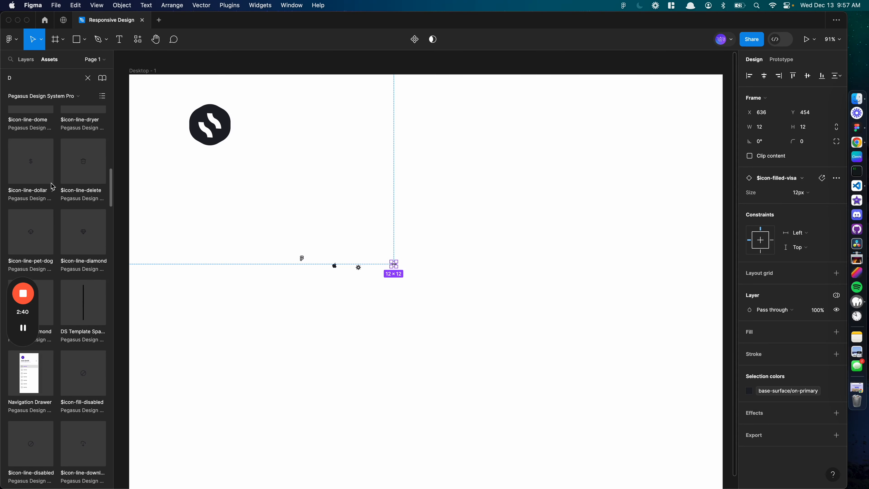
{"action": "scroll", "coordinate": [52, 186], "scroll_direction": "down", "scroll_amount": 2}
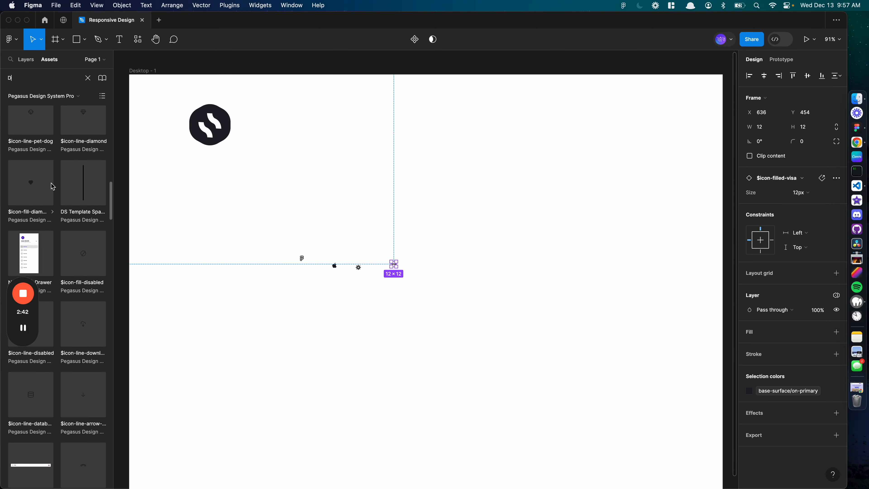
- Search the assets for "Meta" and "Face", and place the filled Facebook icon right of the Visa icon at about X 697, Y 457
{"action": "left_click", "coordinate": [34, 76]}
{"action": "key", "text": "BackSpace"}
{"action": "type", "text": "Meta"}
{"action": "key", "text": "BackSpace"}
{"action": "key", "text": "BackSpace"}
{"action": "key", "text": "BackSpace"}
{"action": "key", "text": "BackSpace"}
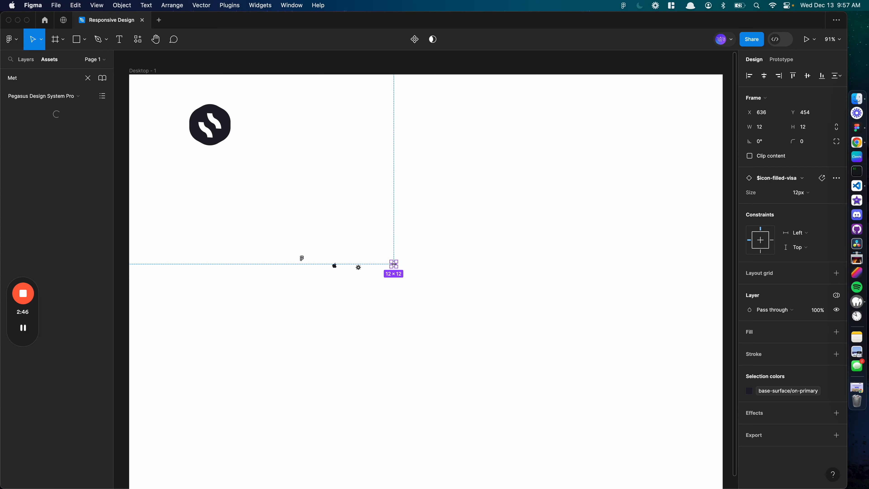
{"action": "type", "text": "Face"}
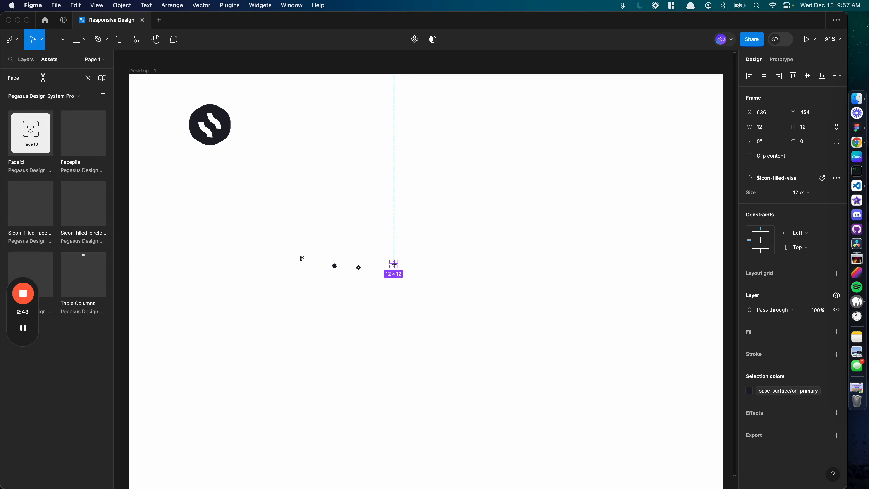
{"action": "left_click_drag", "start_coordinate": [31, 203], "coordinate": [421, 269]}
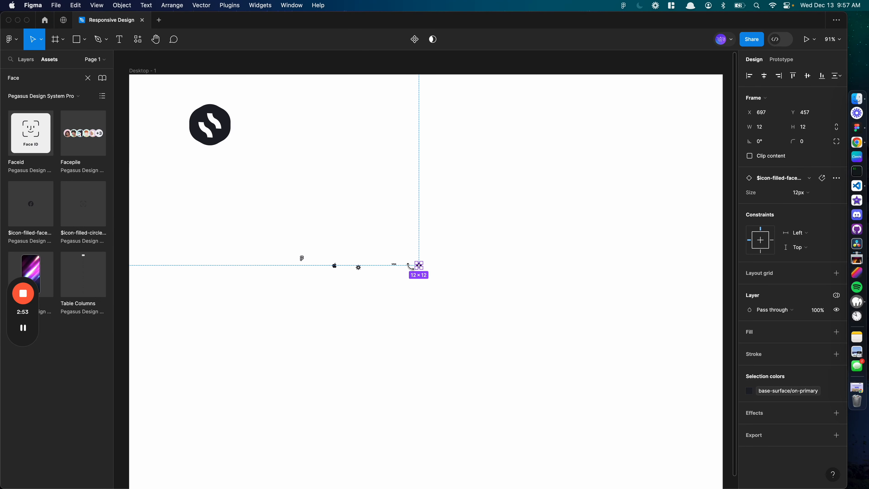
- Find the filled X icon in the assets and place it right of the Facebook icon, slightly lower
{"action": "double_click", "coordinate": [27, 78]}
{"action": "key", "text": "BackSpace"}
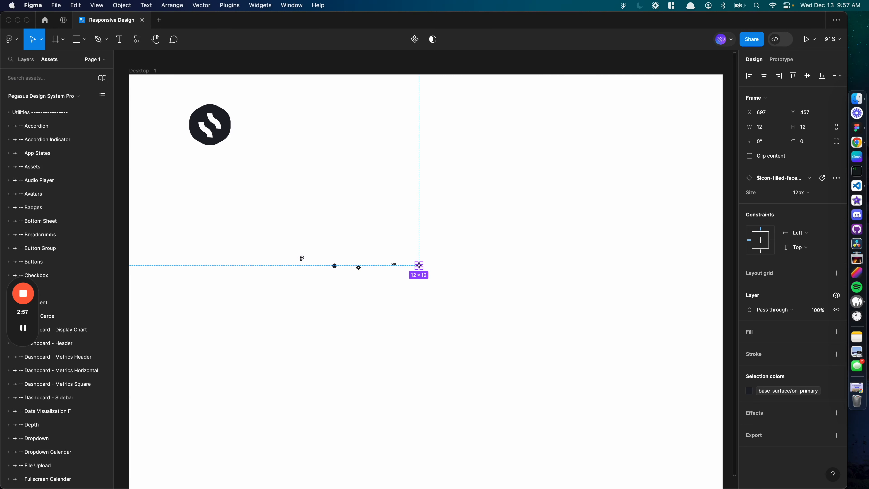
{"action": "type", "text": "X"}
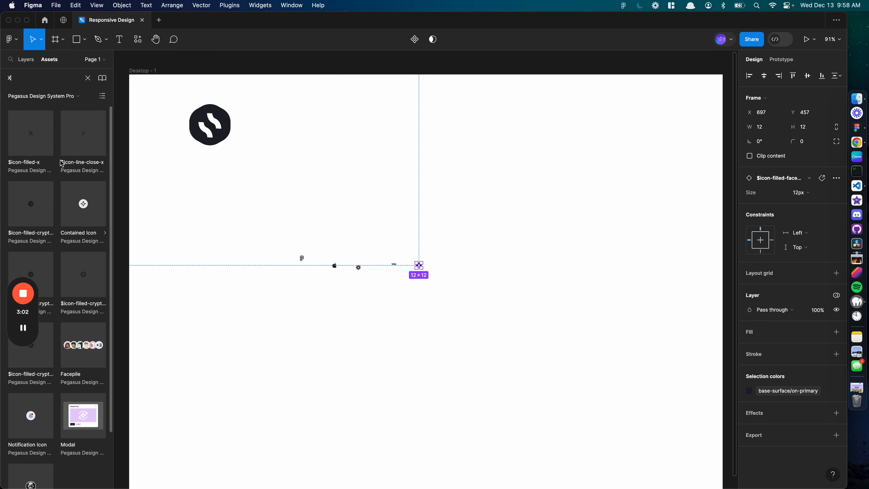
{"action": "left_click_drag", "start_coordinate": [30, 133], "coordinate": [440, 271]}
{"action": "left_click", "coordinate": [466, 254]}
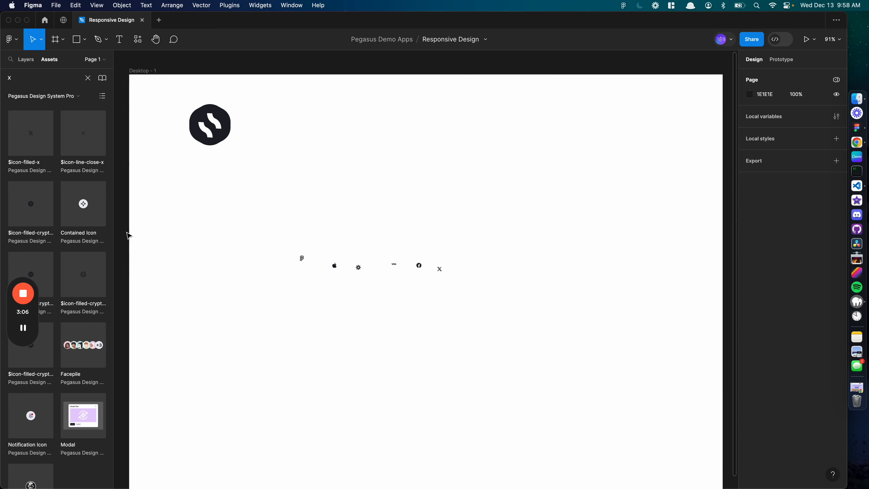
- Find the Video Player component in the assets and place it below the icon row at about X 464, Y 567
{"action": "left_click", "coordinate": [87, 78]}
{"action": "type", "text": "Video"}
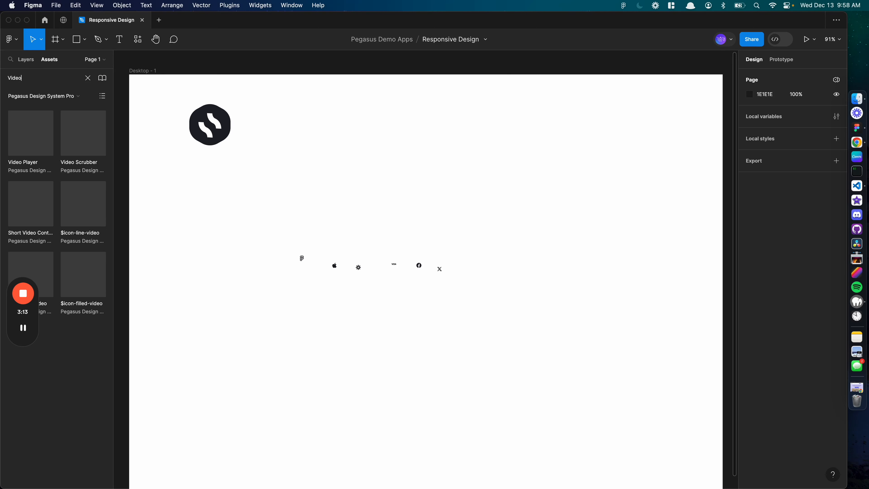
{"action": "left_click_drag", "start_coordinate": [27, 136], "coordinate": [470, 220]}
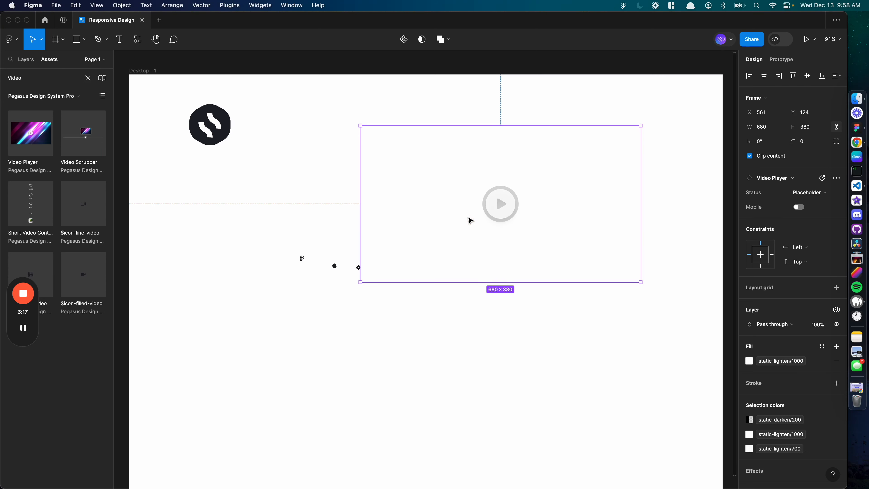
{"action": "left_click_drag", "start_coordinate": [437, 150], "coordinate": [396, 332]}
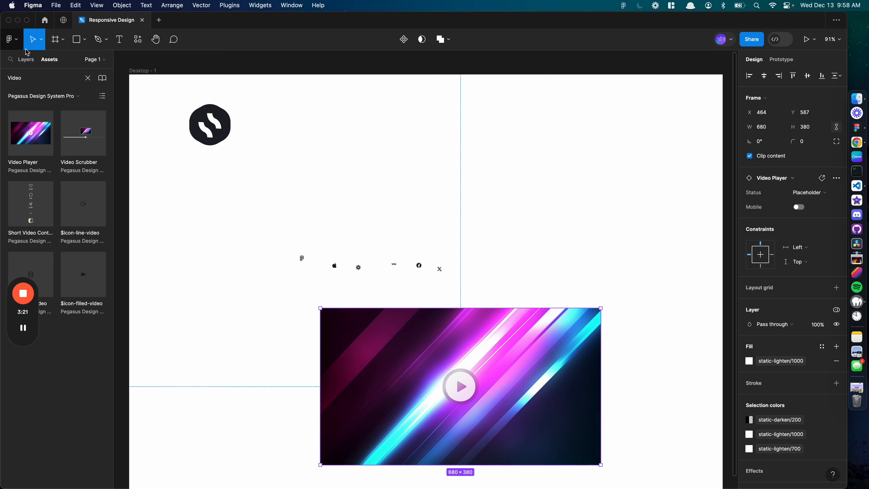
- Add the text "About" in a box about 225 × 53, right of the logo at about X 528, Y 82
{"action": "left_click", "coordinate": [119, 39]}
{"action": "left_click_drag", "start_coordinate": [346, 107], "coordinate": [440, 130]}
{"action": "type", "text": "Abou"}
{"action": "key", "text": "Escape"}
- Apply the Desktop/Text Large style to the "About" text
{"action": "left_click", "coordinate": [836, 245]}
{"action": "scroll", "coordinate": [814, 334], "scroll_direction": "down", "scroll_amount": 5}
{"action": "scroll", "coordinate": [800, 359], "scroll_direction": "down", "scroll_amount": 3}
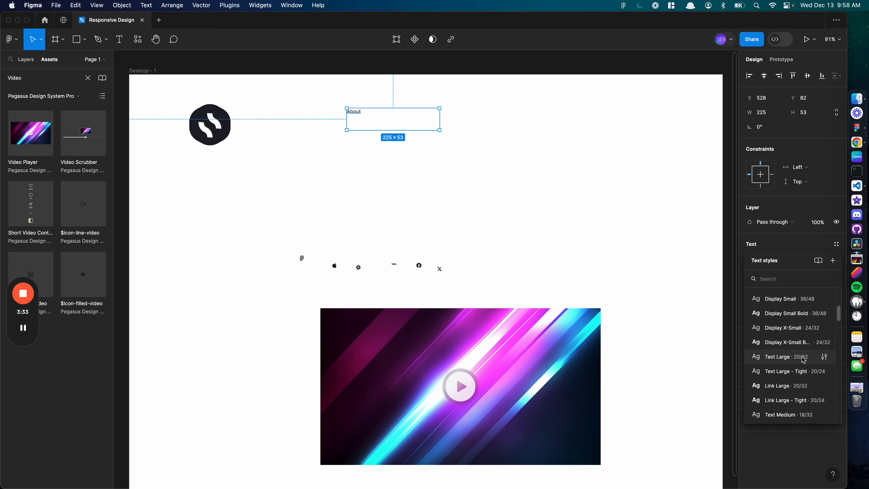
{"action": "left_click", "coordinate": [787, 356]}
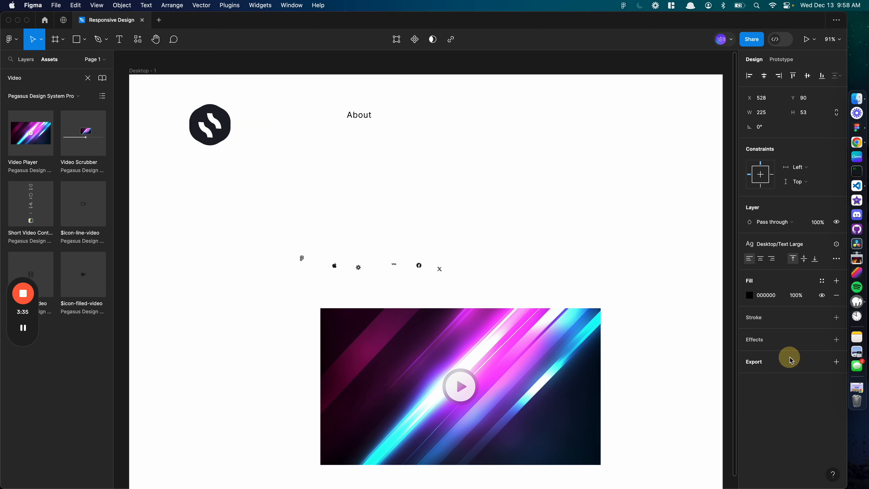
- Set the "About" text to auto-width resizing and apply the Desktop/Link Medium text style
{"action": "left_click", "coordinate": [835, 258]}
{"action": "left_click", "coordinate": [706, 336]}
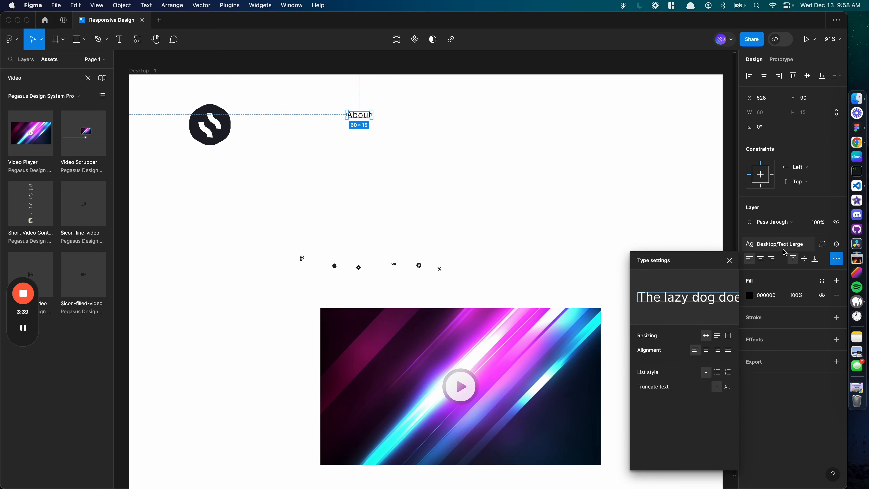
{"action": "left_click", "coordinate": [783, 244]}
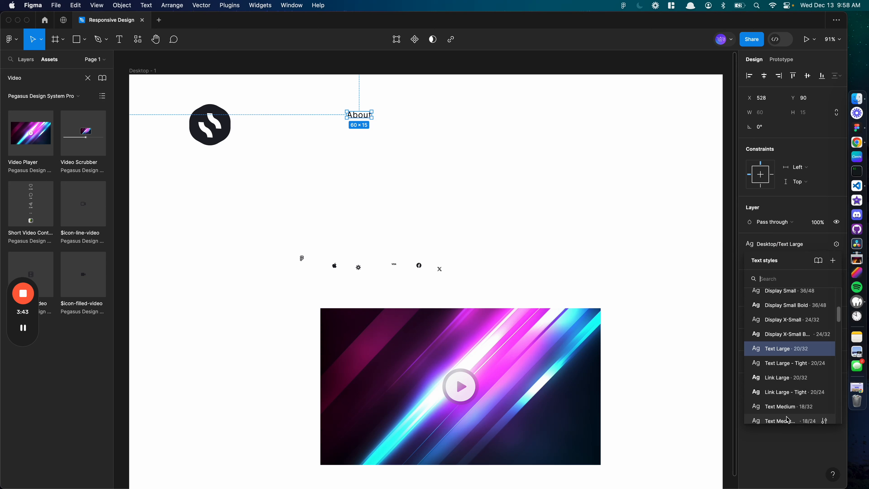
{"action": "scroll", "coordinate": [783, 410], "scroll_direction": "down", "scroll_amount": 1}
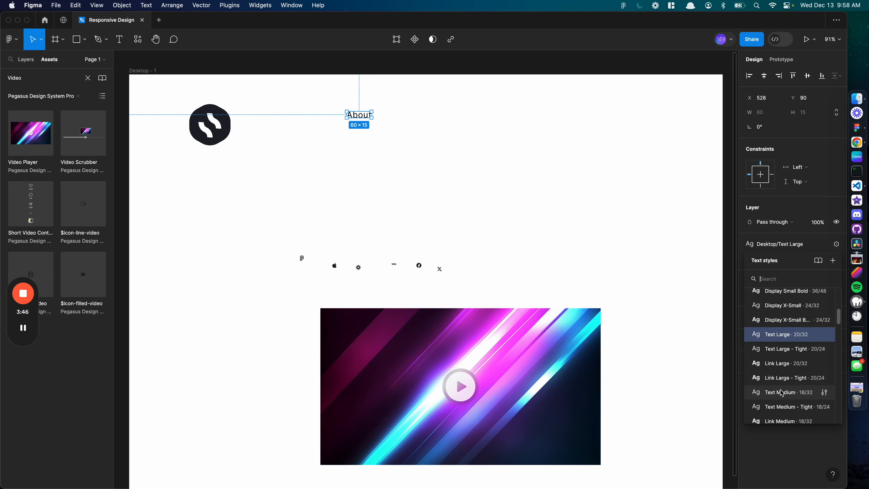
{"action": "scroll", "coordinate": [783, 383], "scroll_direction": "down", "scroll_amount": 3}
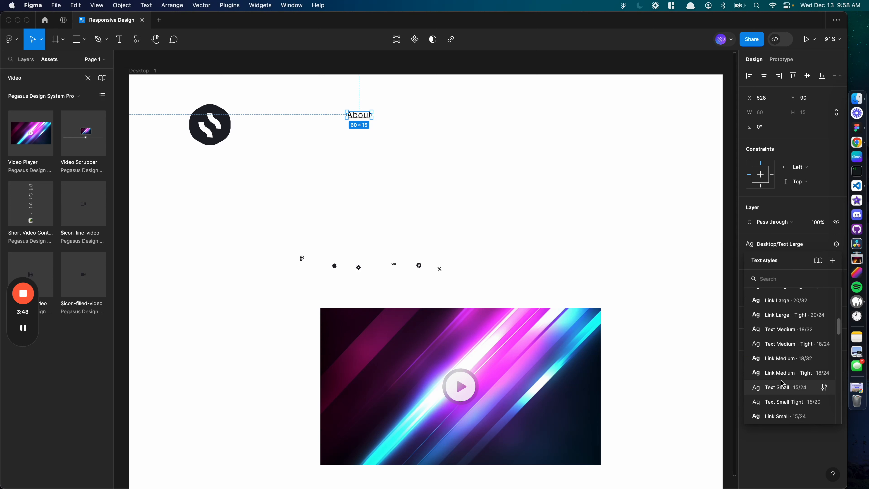
{"action": "left_click", "coordinate": [788, 362]}
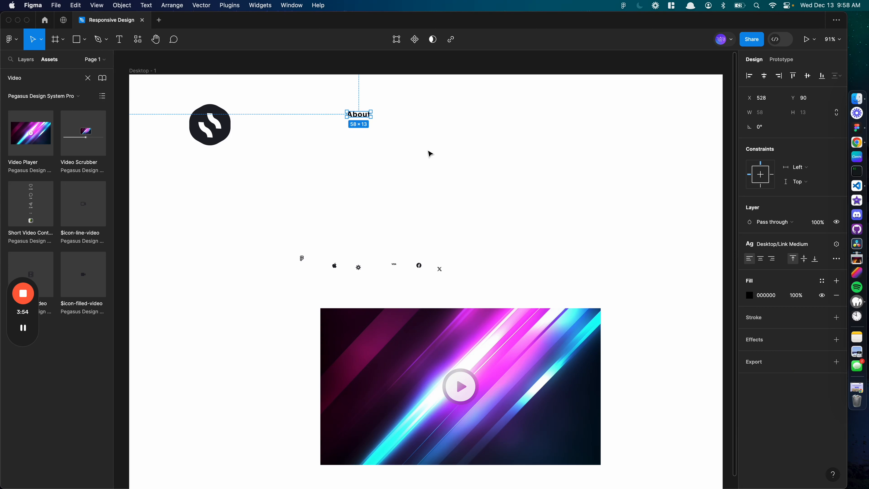
- Duplicate the "About" text to its right at about X 640, Y 90, and change the copy to "Products"
{"action": "key", "text": "super+minus"}
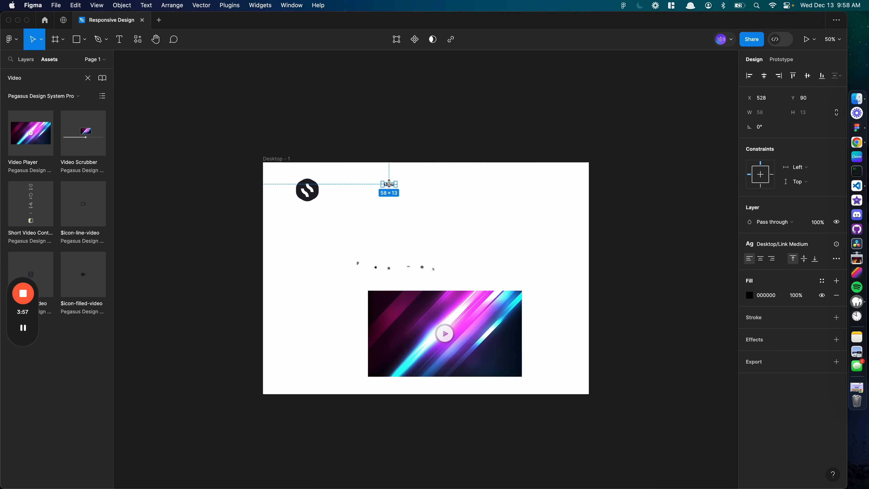
{"action": "left_click_drag", "start_coordinate": [391, 188], "coordinate": [414, 187]}
{"action": "double_click", "coordinate": [413, 185]}
{"action": "type", "text": "Products"}
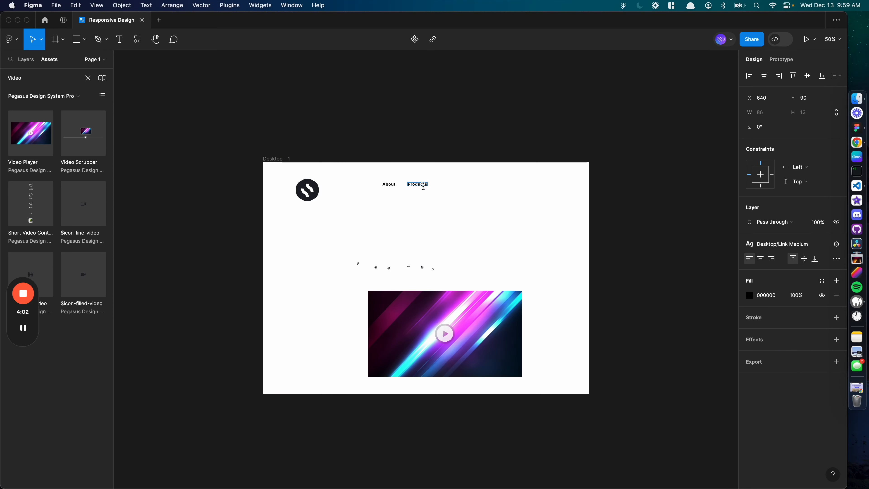
{"action": "left_click", "coordinate": [438, 201]}
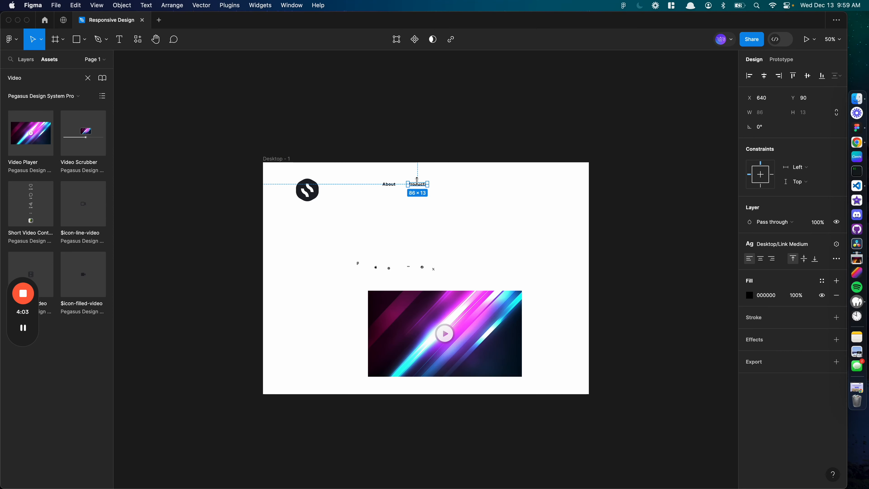
- Duplicate the "Products" text to its right at about X 755, Y 90, and change the copy to "Contact"
{"action": "left_click_drag", "start_coordinate": [420, 188], "coordinate": [447, 189]}
{"action": "double_click", "coordinate": [444, 185]}
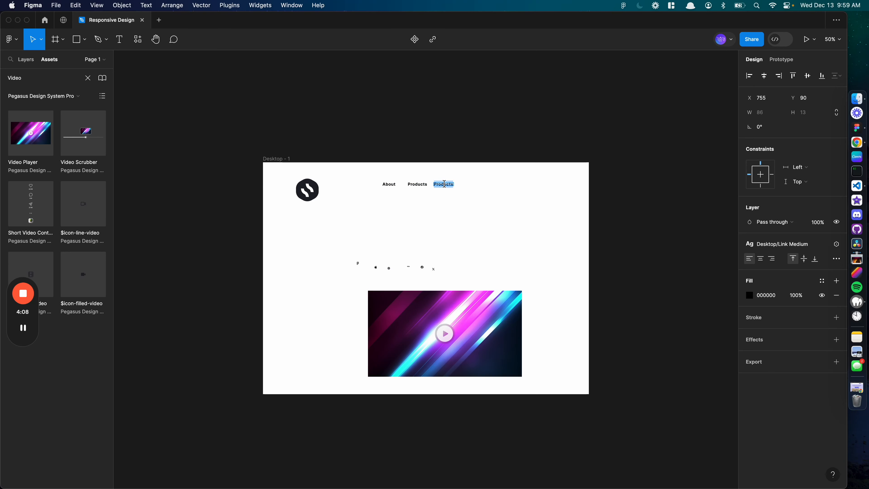
{"action": "type", "text": "Contact"}
{"action": "left_click", "coordinate": [498, 148]}
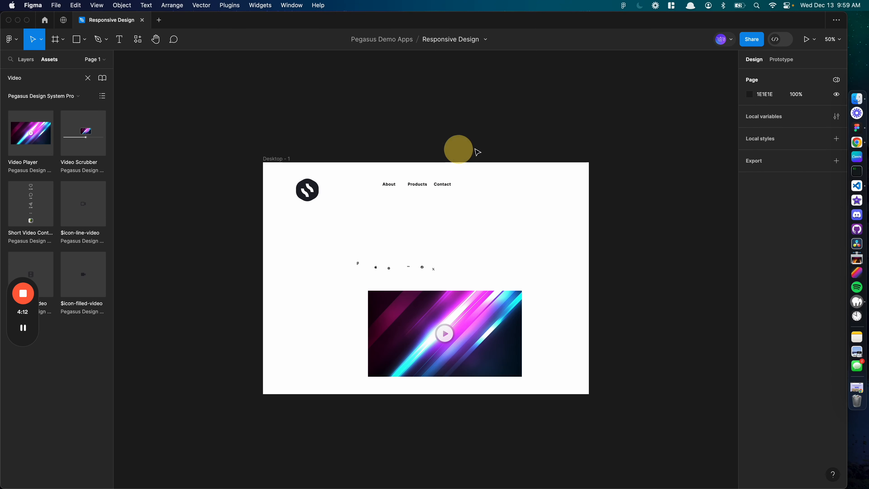
- Extend the Desktop - 1 frame downward to a height of about 2189
{"action": "left_click", "coordinate": [307, 189]}
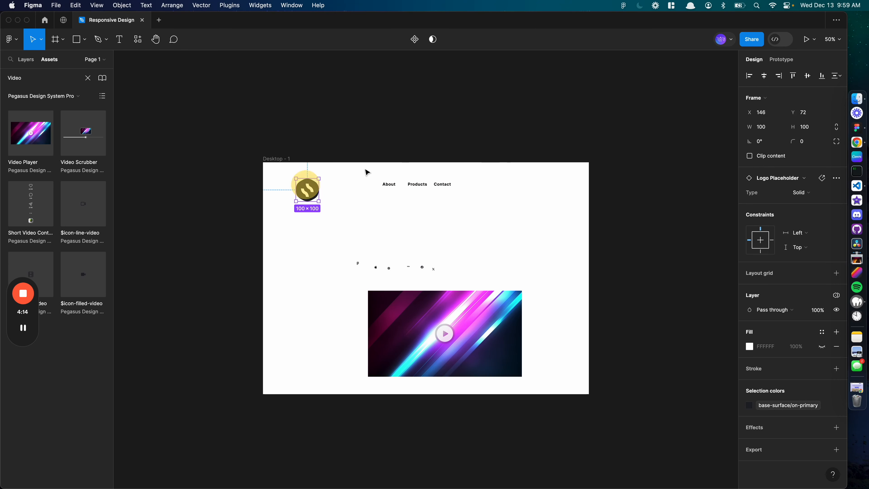
{"action": "left_click", "coordinate": [287, 159]}
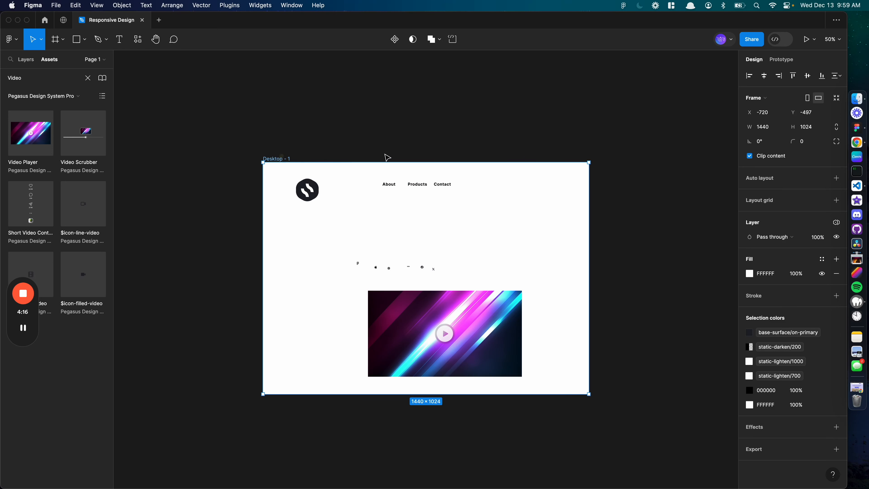
{"action": "scroll", "coordinate": [388, 159], "scroll_direction": "down", "scroll_amount": 4}
{"action": "left_click_drag", "start_coordinate": [421, 317], "coordinate": [468, 456]}
{"action": "scroll", "coordinate": [425, 254], "scroll_direction": "up", "scroll_amount": 7}
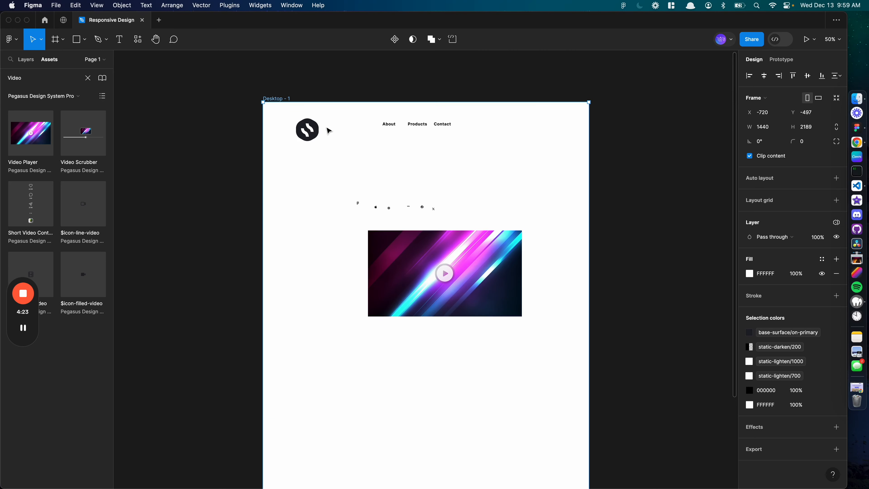
- Resize the logo to a width of 64 and a height of 64
{"action": "left_click", "coordinate": [309, 129]}
{"action": "left_click", "coordinate": [772, 128]}
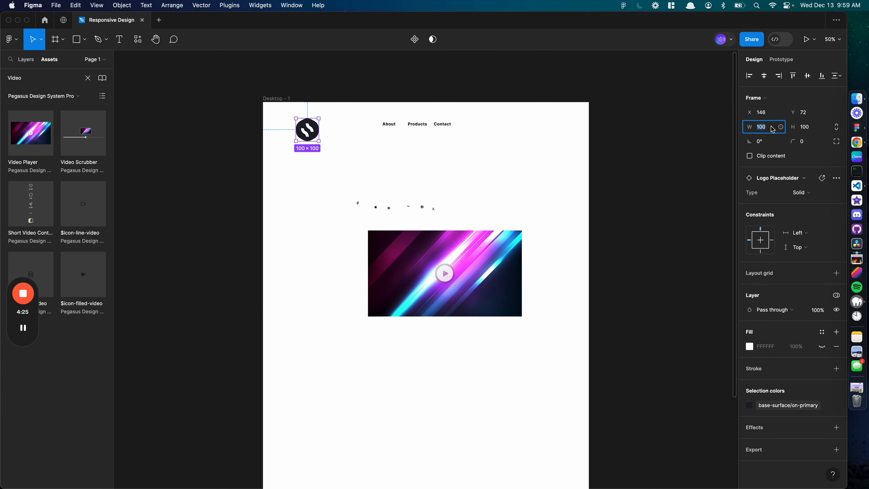
{"action": "type", "text": "64"}
{"action": "key", "text": "Return"}
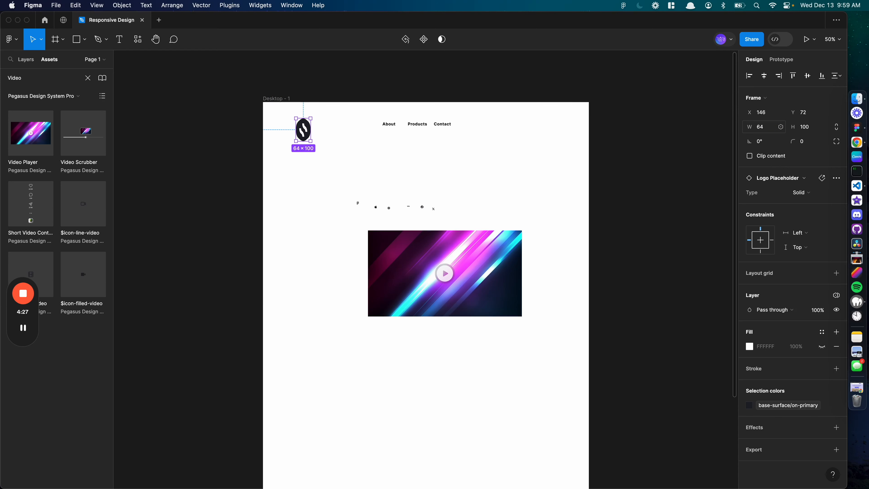
{"action": "left_click", "coordinate": [814, 127]}
{"action": "type", "text": "64"}
{"action": "key", "text": "Return"}
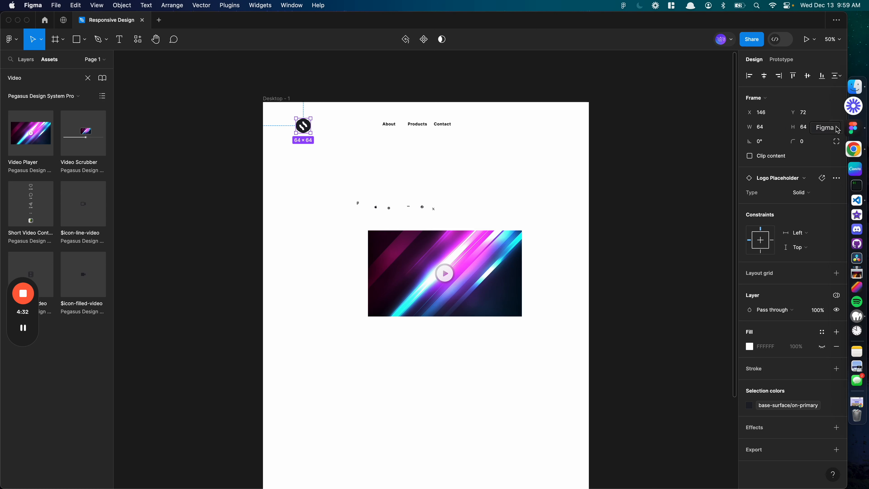
- Wrap the three navigation links in an auto layout, and combine them with the logo in a header auto layout
{"action": "left_click_drag", "start_coordinate": [486, 98], "coordinate": [490, 125]}
{"action": "key", "text": "shift+a"}
{"action": "left_click", "coordinate": [225, 80]}
{"action": "left_click_drag", "start_coordinate": [208, 104], "coordinate": [611, 161]}
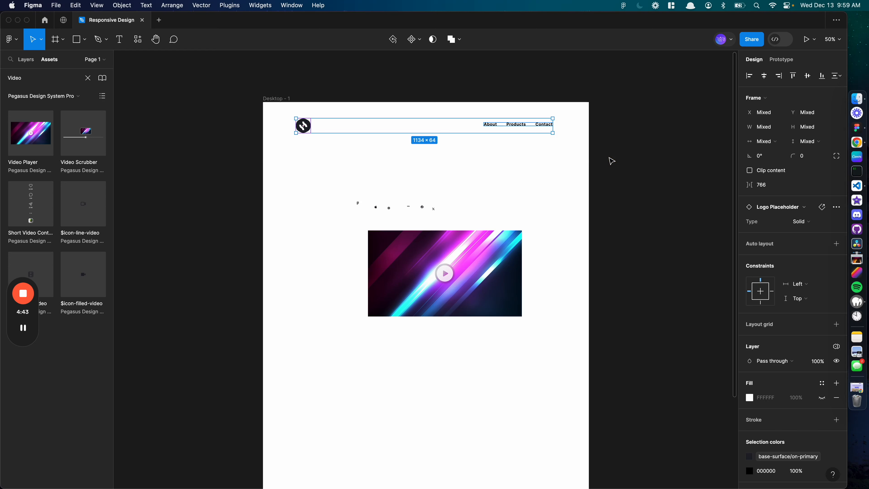
{"action": "key", "text": "shift+a"}
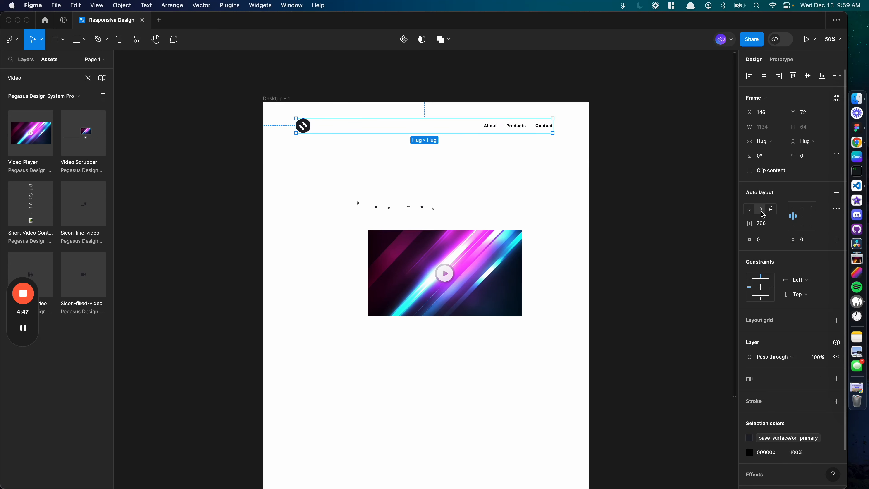
- Set the spacing between the logo and the navigation links in the header auto layout to Auto
{"action": "left_click", "coordinate": [760, 223]}
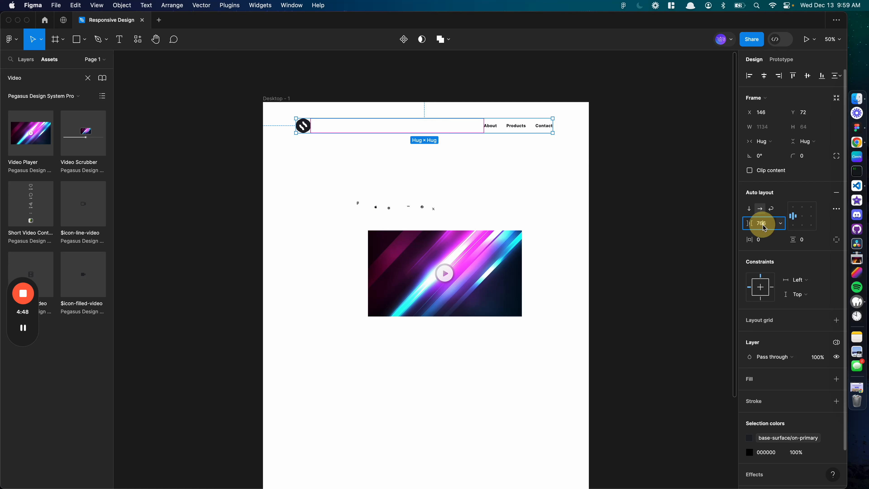
{"action": "left_click", "coordinate": [782, 224]}
{"action": "left_click", "coordinate": [758, 233]}
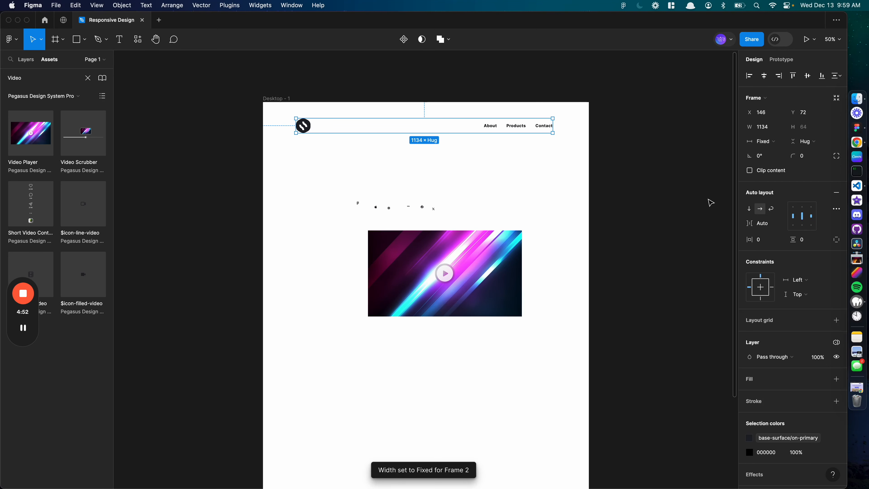
- Add a 12-column stretch layout grid with a margin of 120 to Desktop - 1, and set its color opacity to 5%
{"action": "left_click", "coordinate": [268, 98]}
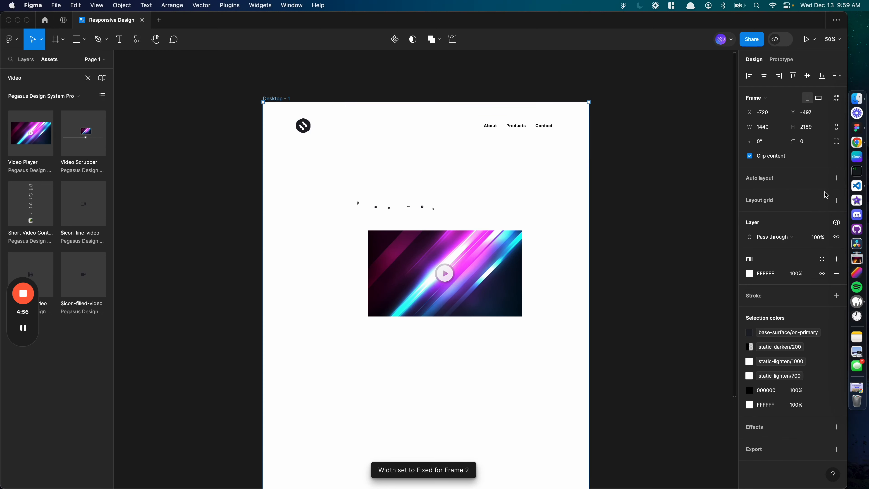
{"action": "left_click", "coordinate": [836, 200]}
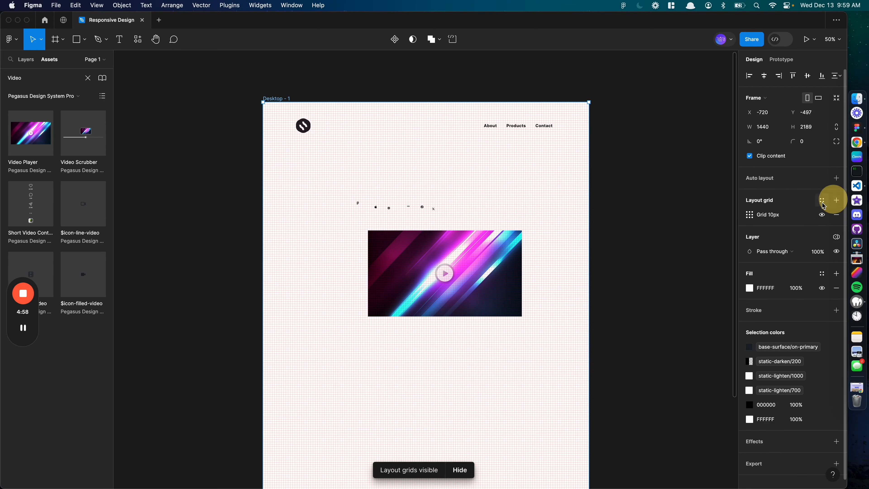
{"action": "left_click", "coordinate": [749, 214]}
{"action": "left_click", "coordinate": [649, 217]}
{"action": "left_click", "coordinate": [653, 228]}
{"action": "left_click", "coordinate": [718, 284]}
{"action": "type", "text": "1"}
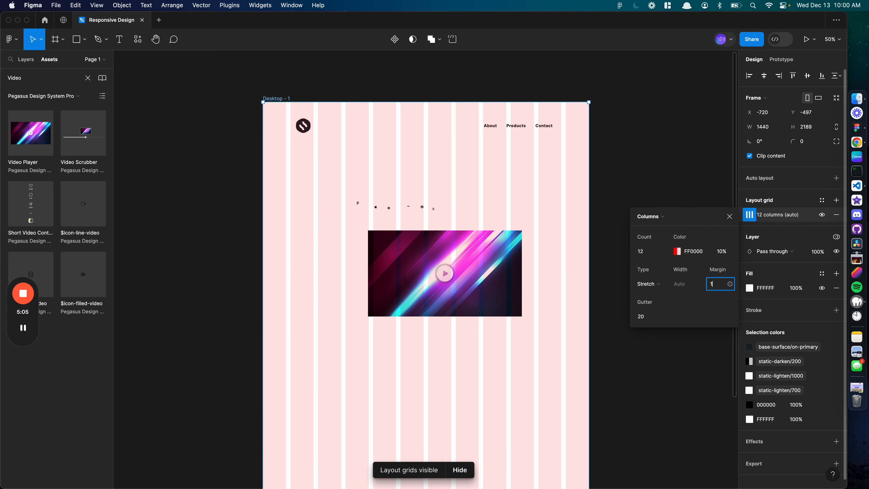
{"action": "type", "text": "20"}
{"action": "key", "text": "Return"}
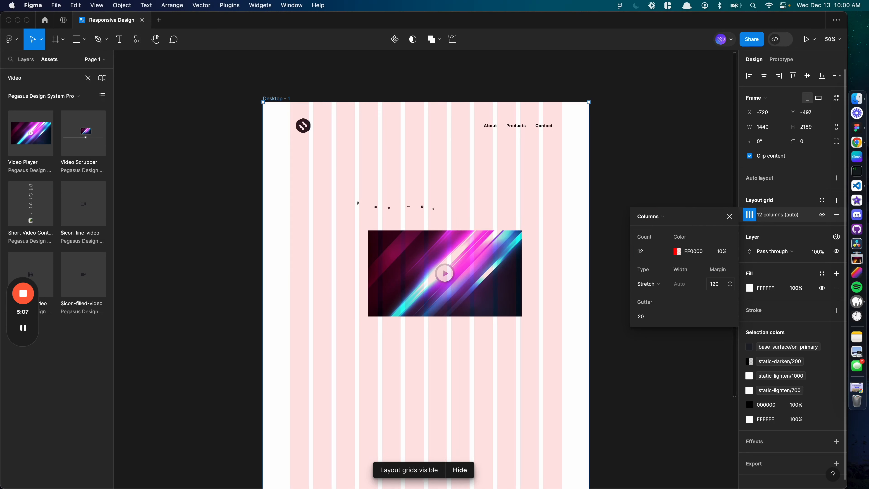
{"action": "left_click", "coordinate": [648, 317]}
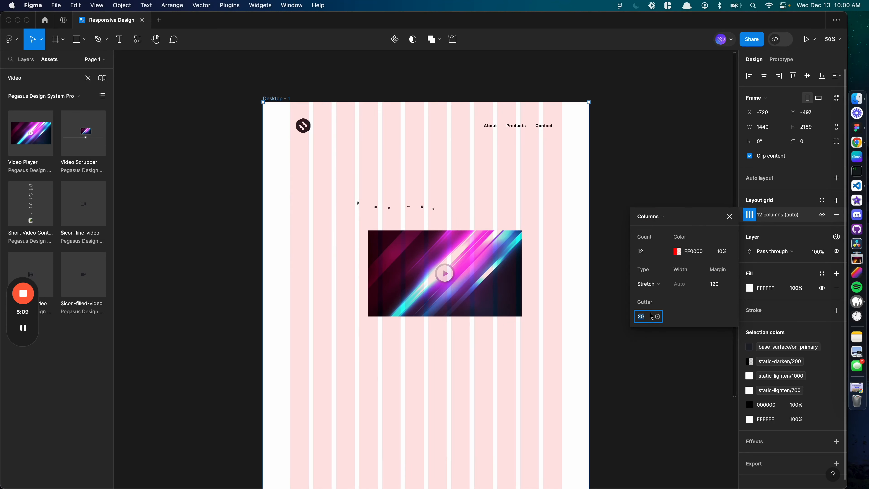
{"action": "left_click", "coordinate": [724, 255]}
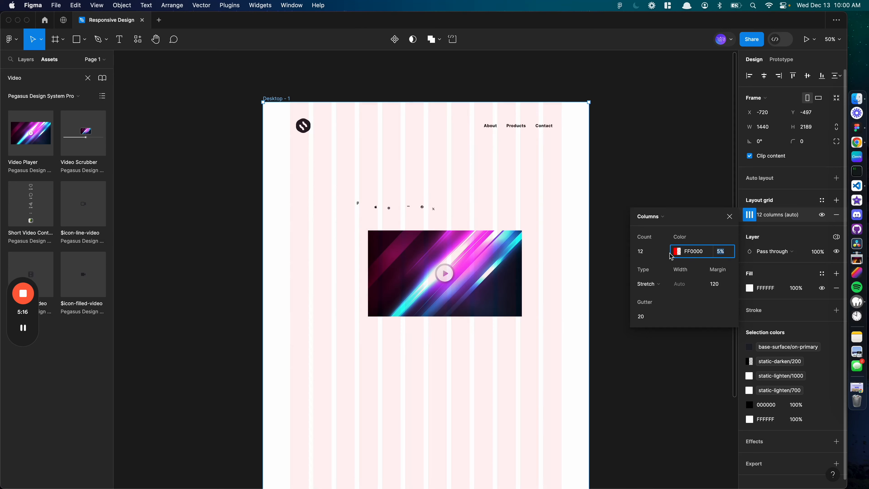
- Try the Center type for the column grid, and return it to Stretch
{"action": "left_click", "coordinate": [661, 287]}
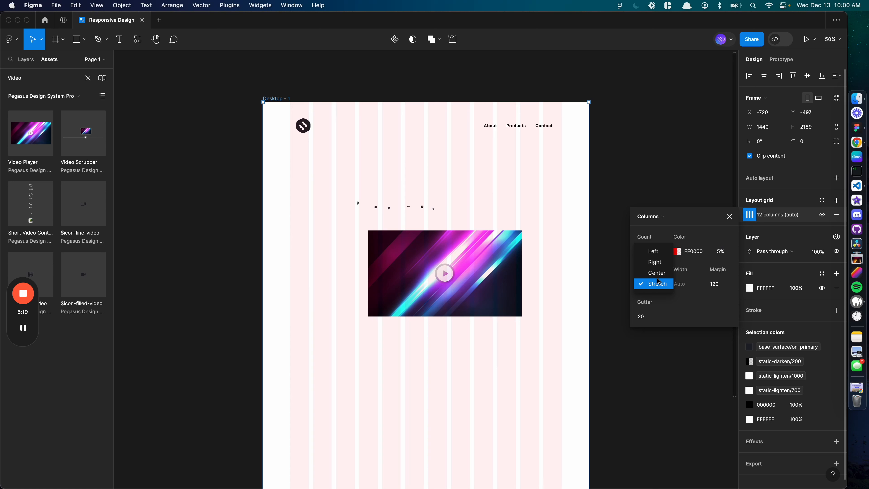
{"action": "left_click", "coordinate": [713, 292]}
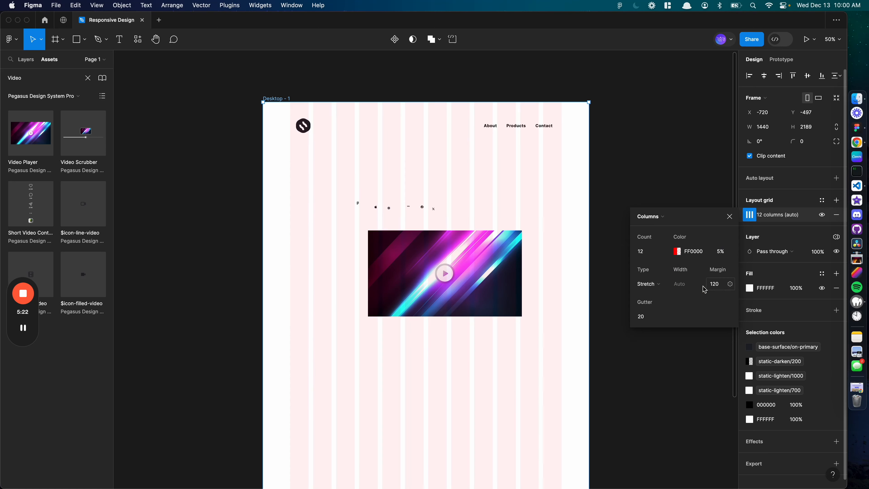
{"action": "left_click", "coordinate": [650, 287]}
{"action": "left_click", "coordinate": [655, 273]}
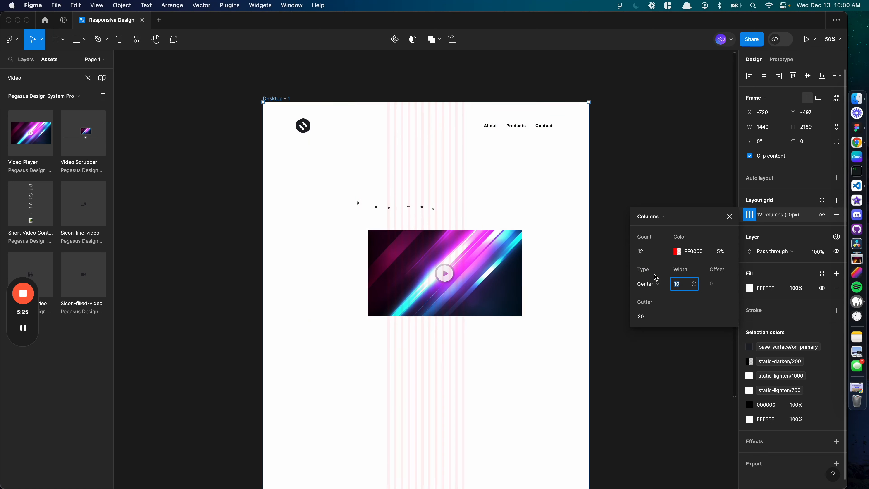
{"action": "left_click", "coordinate": [655, 286]}
{"action": "left_click", "coordinate": [657, 297]}
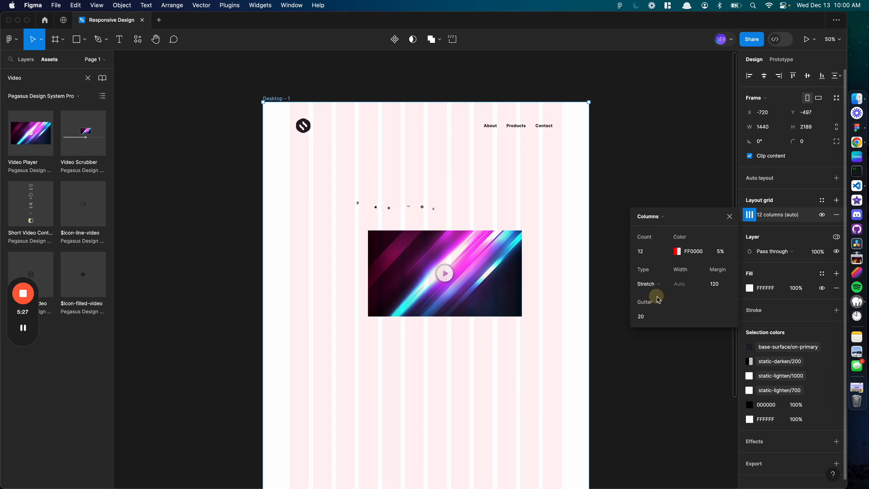
- Try smaller column grid margins down to 40, and return the margin to 120
{"action": "left_click", "coordinate": [718, 286]}
{"action": "type", "text": "100"}
{"action": "key", "text": "Return"}
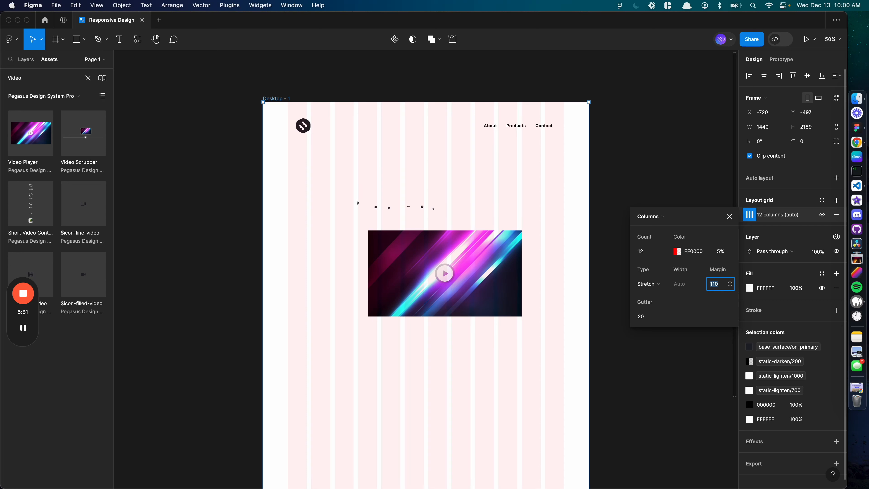
{"action": "key", "text": "shift+Down"}
{"action": "key", "text": "shift+Down"}
{"action": "key", "text": "shift+Down"}
{"action": "key", "text": "shift+Down"}
{"action": "key", "text": "shift+Down"}
{"action": "key", "text": "shift+Down"}
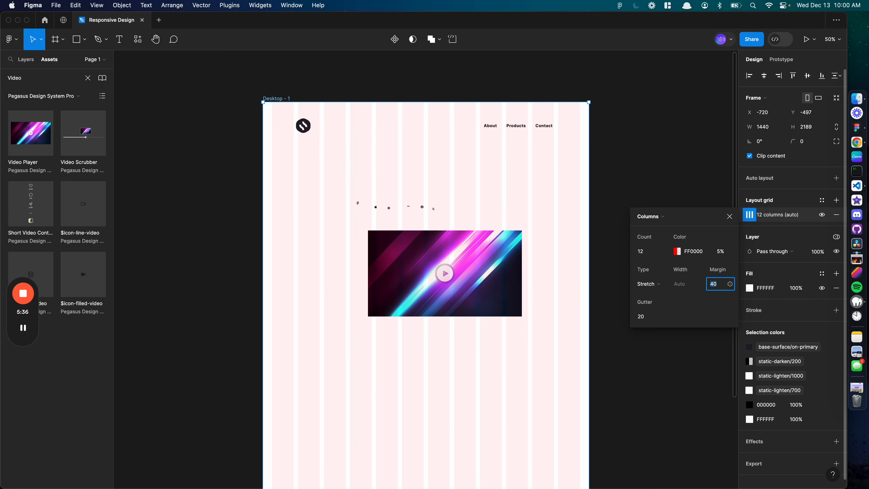
{"action": "key", "text": "shift+Up"}
{"action": "key", "text": "shift+Up"}
{"action": "key", "text": "shift+Up"}
{"action": "key", "text": "shift+Up"}
{"action": "key", "text": "shift+Up"}
{"action": "key", "text": "shift+Up"}
{"action": "key", "text": "shift+Up"}
{"action": "key", "text": "shift+Up"}
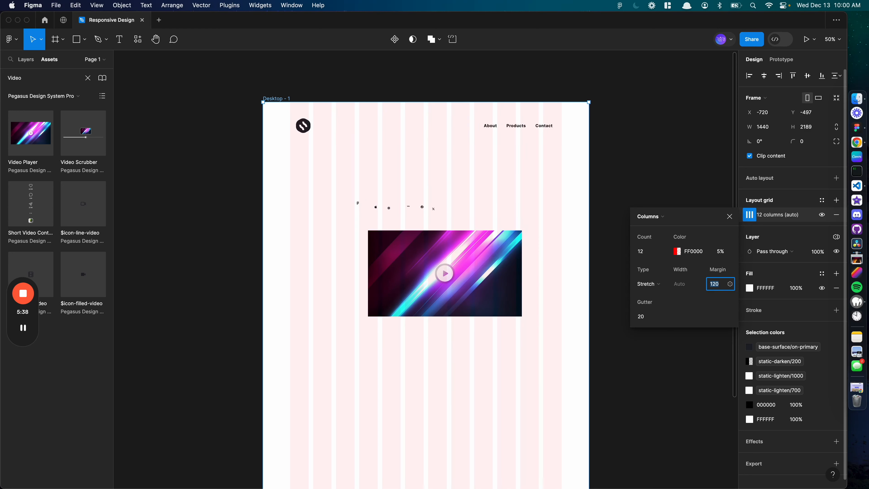
{"action": "left_click", "coordinate": [729, 216]}
- Resize the header to span the grid columns at X 120 with a width of 1200, and move it to Y 0
{"action": "left_click", "coordinate": [355, 126]}
{"action": "left_click_drag", "start_coordinate": [292, 126], "coordinate": [291, 127]}
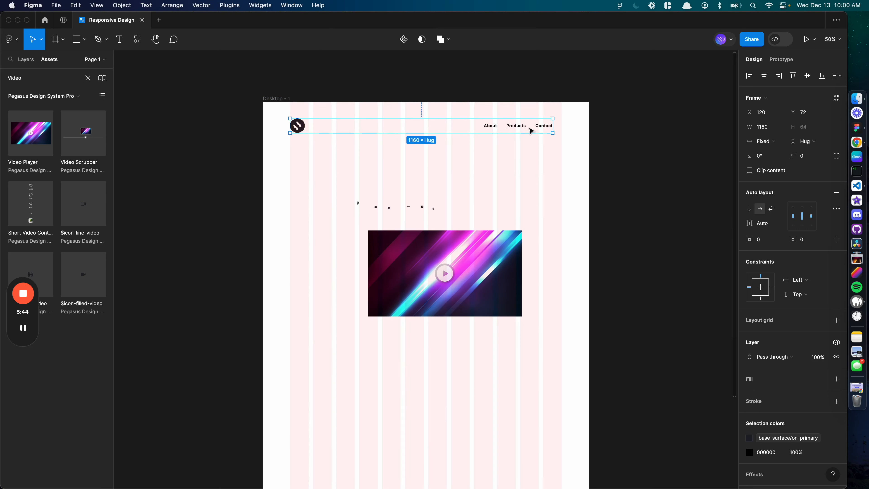
{"action": "left_click_drag", "start_coordinate": [553, 126], "coordinate": [562, 126]}
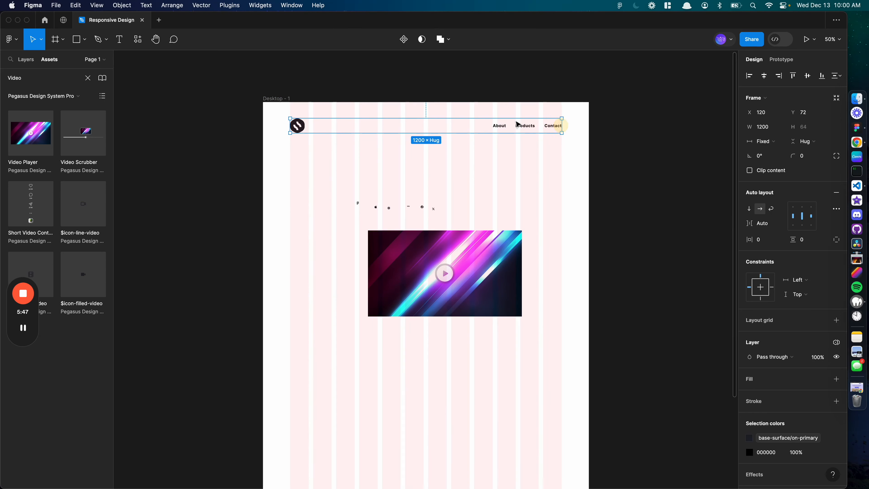
{"action": "mouse_move", "coordinate": [506, 127]}
{"action": "left_mouse_down"}
{"action": "mouse_move", "coordinate": [506, 114]}
{"action": "mouse_move", "coordinate": [497, 116]}
{"action": "left_mouse_up"}
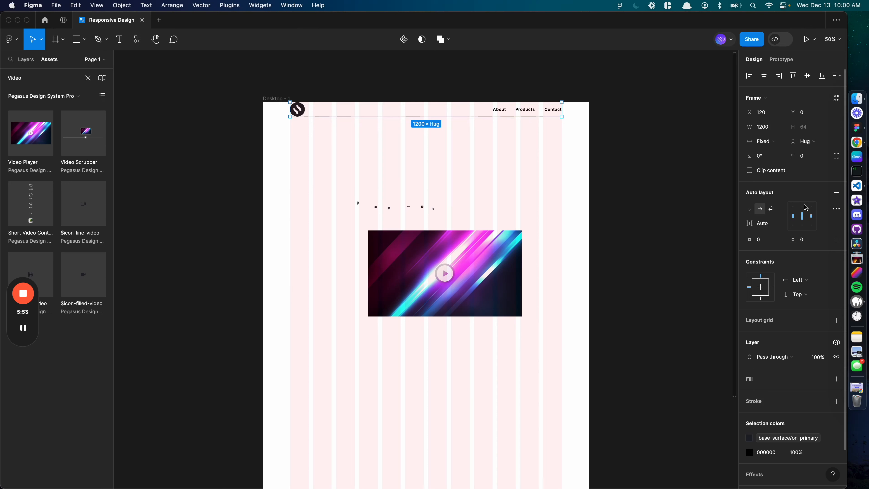
- Set the header's top and bottom padding to 24
{"action": "left_click", "coordinate": [835, 240]}
{"action": "left_click", "coordinate": [809, 241]}
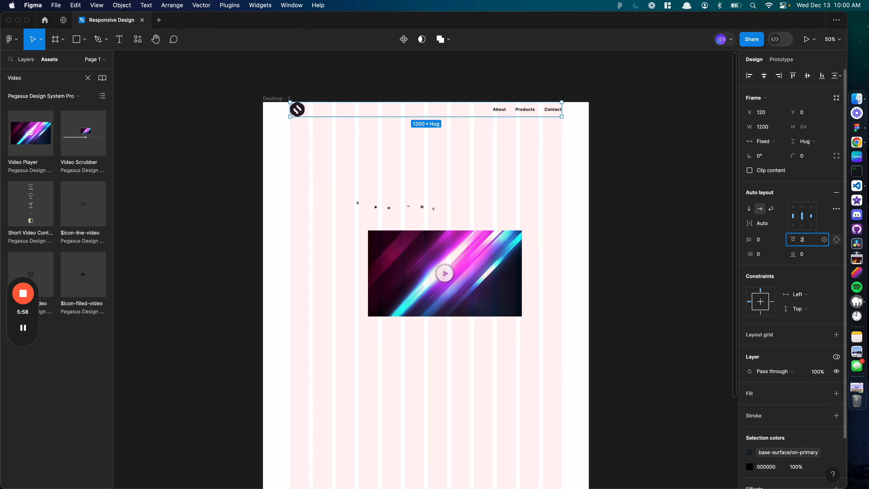
{"action": "type", "text": "24"}
{"action": "key", "text": "Return"}
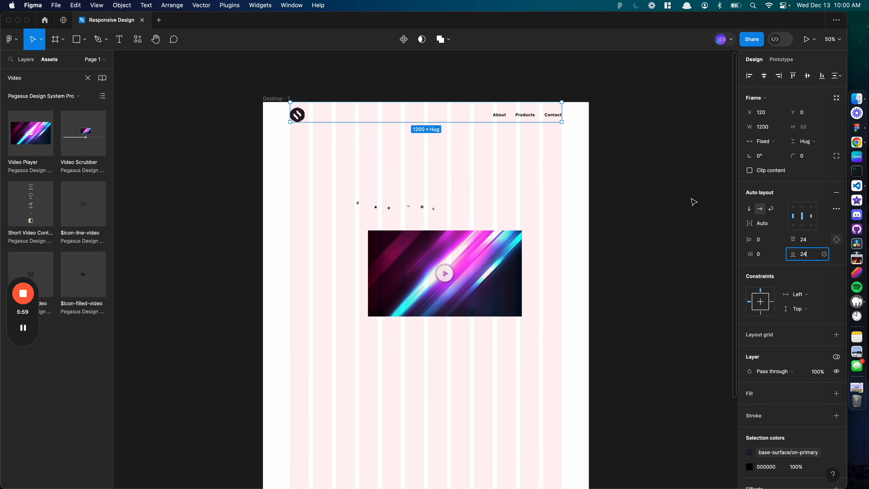
{"action": "left_click", "coordinate": [691, 200]}
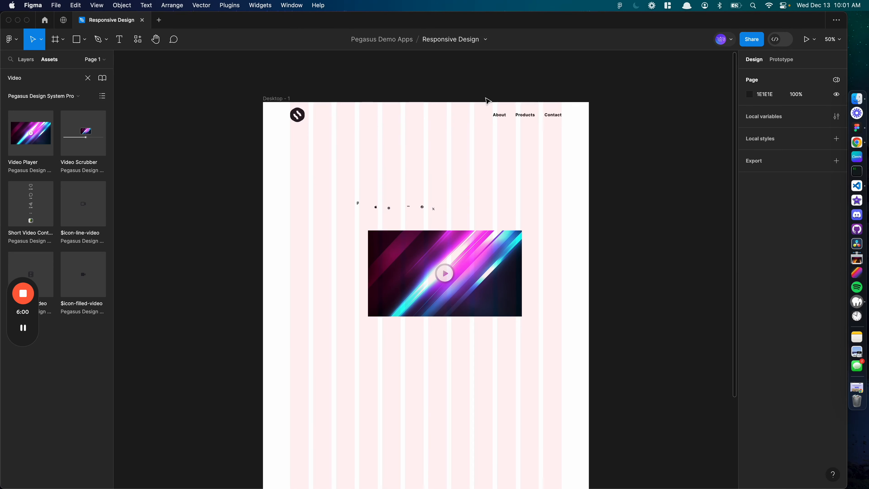
- Stretch the header across the full Desktop - 1 frame, at X 0 with a width of 1440
{"action": "left_click", "coordinate": [529, 120]}
{"action": "left_click_drag", "start_coordinate": [563, 118], "coordinate": [588, 117]}
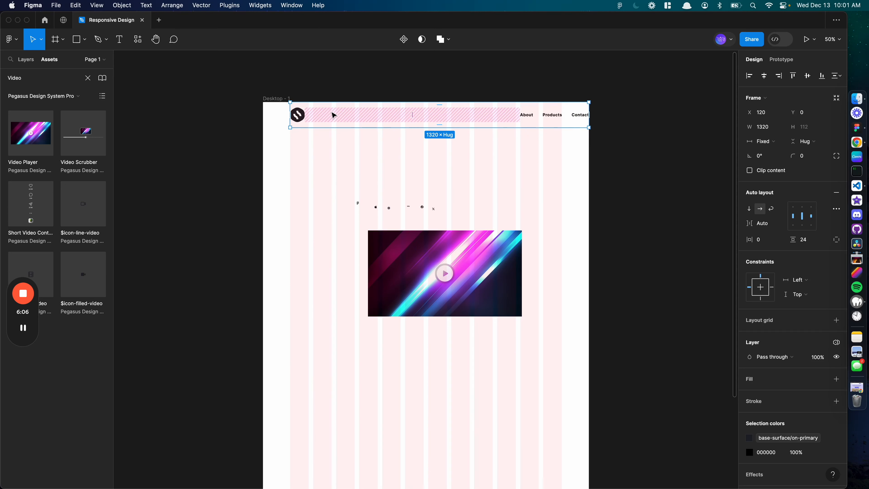
{"action": "left_click_drag", "start_coordinate": [288, 122], "coordinate": [263, 122]}
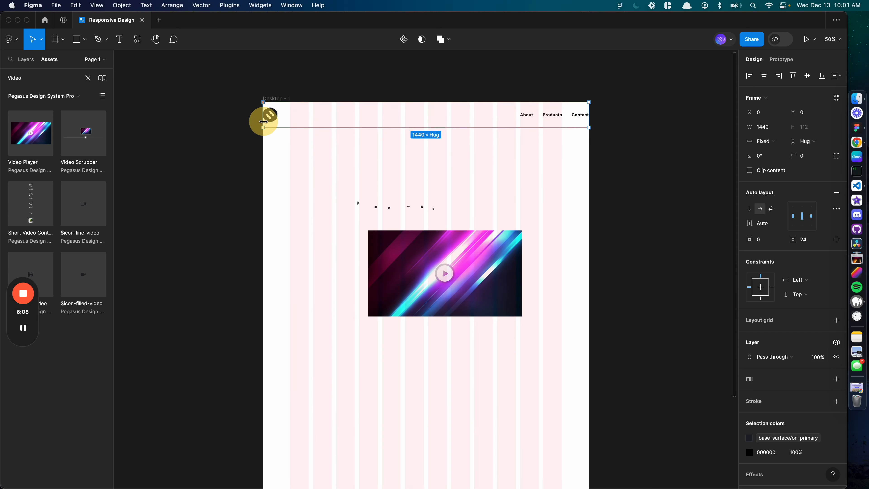
- Set the header's horizontal padding to 120 and its vertical padding to 20
{"action": "left_click", "coordinate": [759, 239]}
{"action": "type", "text": "120"}
{"action": "key", "text": "Return"}
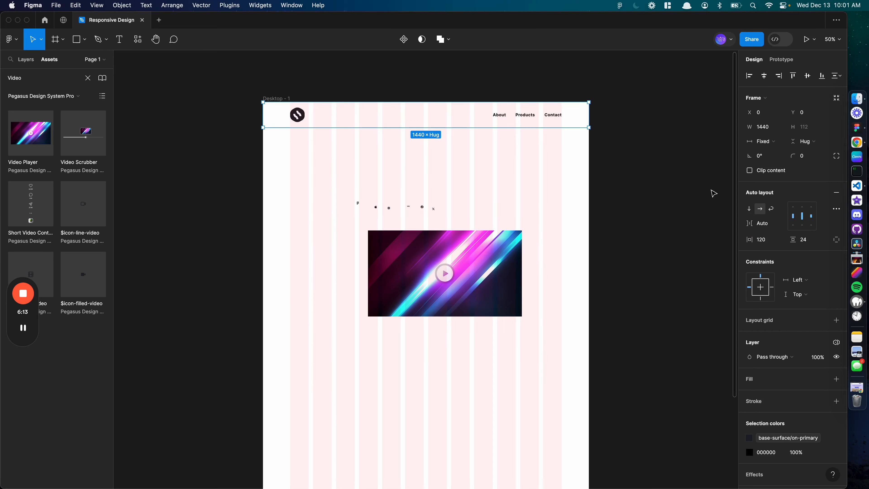
{"action": "left_click", "coordinate": [802, 239]}
{"action": "type", "text": "20"}
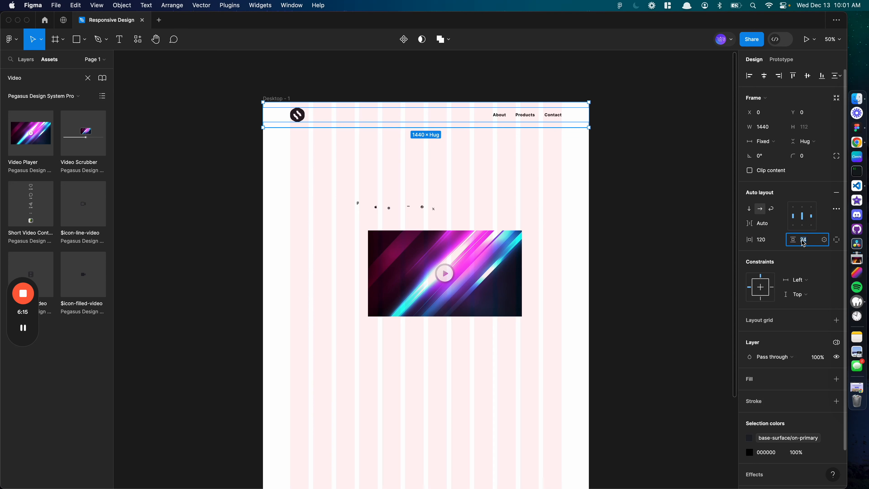
{"action": "key", "text": "Return"}
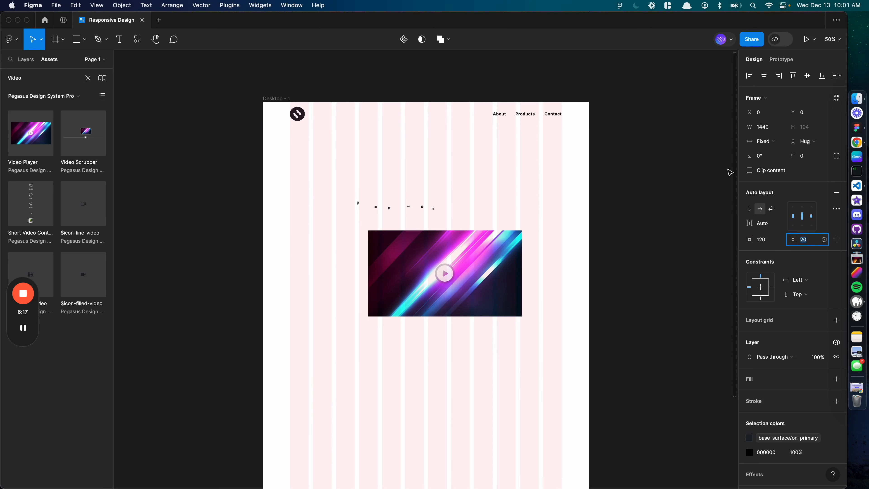
{"action": "left_click", "coordinate": [626, 131]}
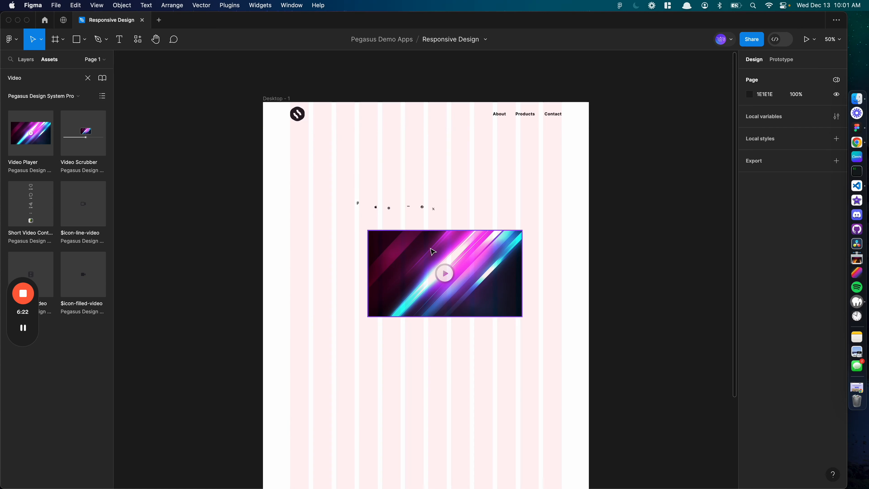
- Add a text box about 639 by 138 below the header with the copy "The next big thing is here."
{"action": "key", "text": "t"}
{"action": "left_click_drag", "start_coordinate": [364, 140], "coordinate": [508, 172]}
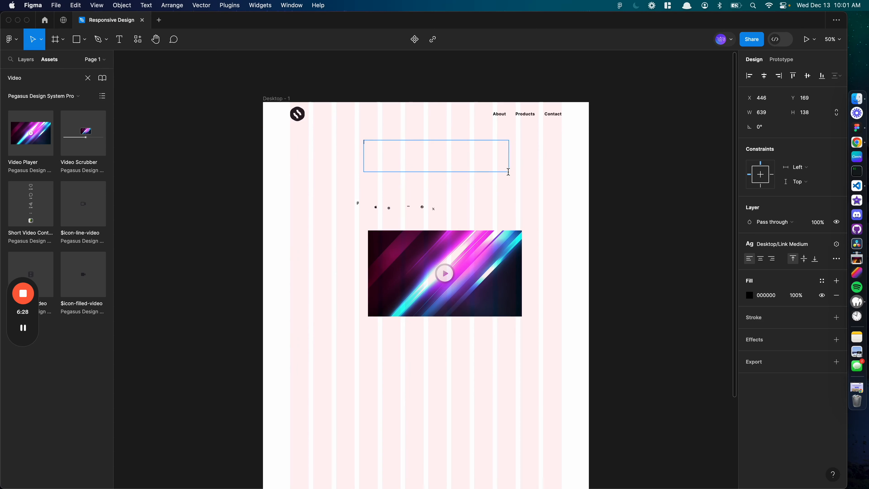
{"action": "type", "text": "The next big thing is here."}
- Apply the Desktop/Display Huge Bold text style to the whole headline
{"action": "key", "text": "super+a"}
{"action": "left_click", "coordinate": [774, 244]}
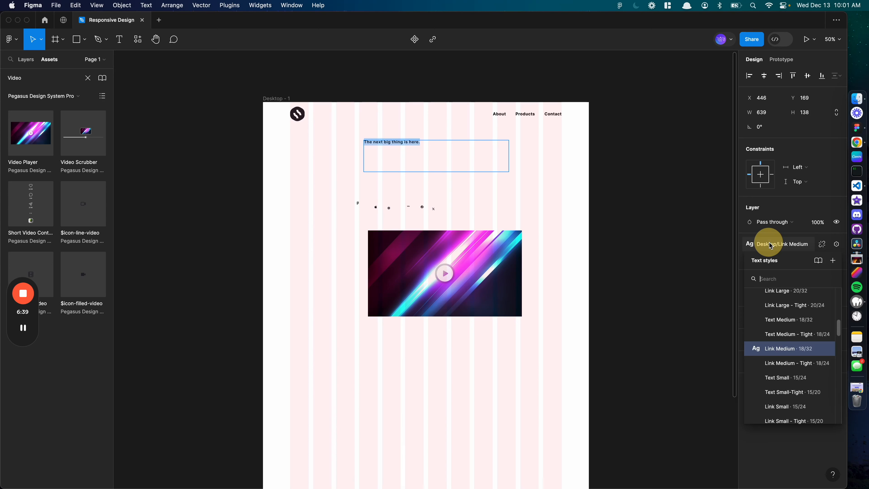
{"action": "scroll", "coordinate": [786, 343], "scroll_direction": "up", "scroll_amount": 4}
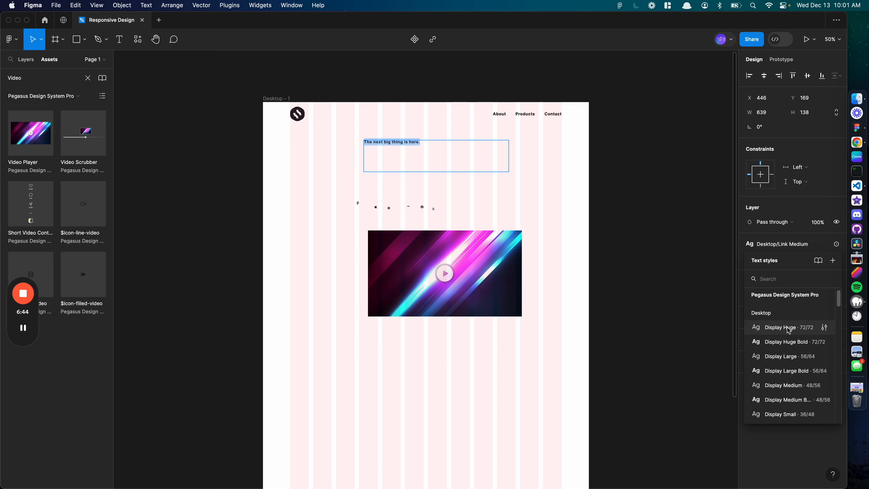
{"action": "left_click", "coordinate": [791, 343]}
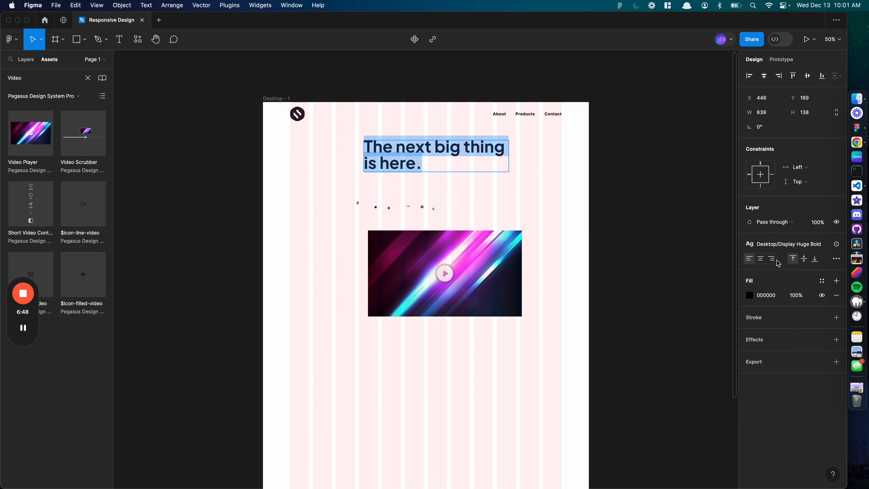
- Set the headline's resizing to Auto width, and center it horizontally in the frame at about Y 187
{"action": "left_click", "coordinate": [835, 259]}
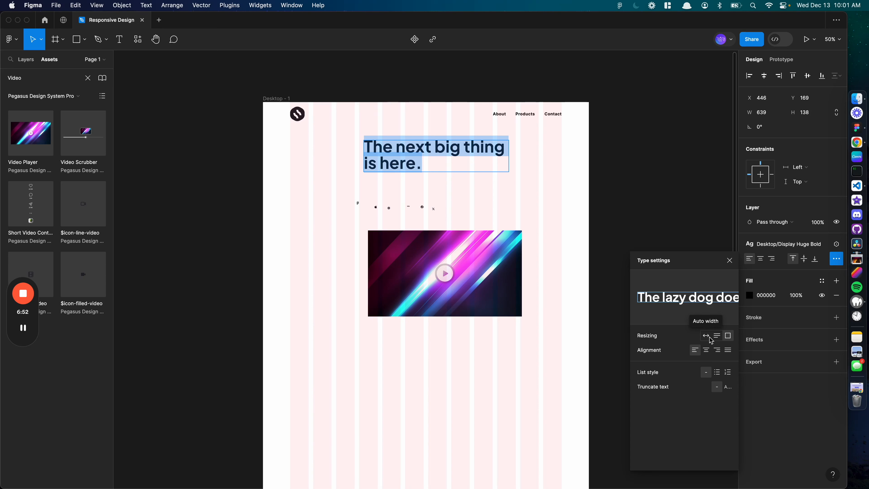
{"action": "left_click", "coordinate": [710, 336]}
{"action": "key", "text": "Escape"}
{"action": "left_click_drag", "start_coordinate": [485, 147], "coordinate": [440, 152]}
{"action": "left_click", "coordinate": [764, 75]}
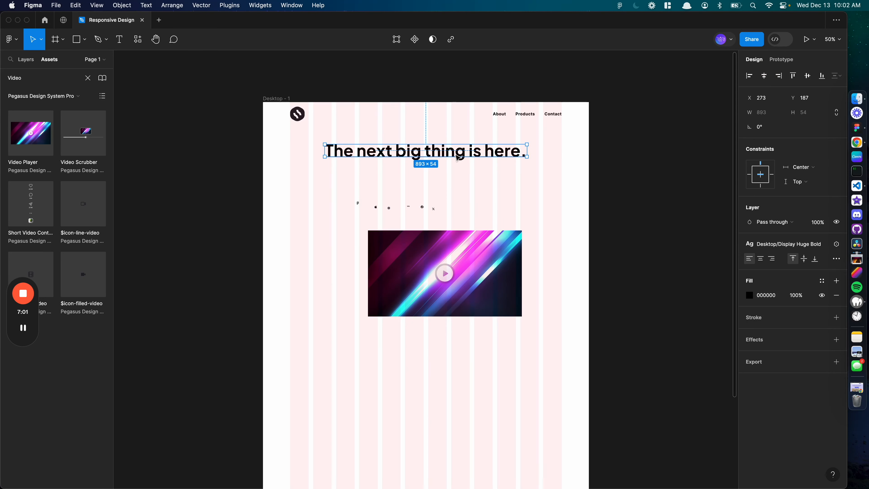
- Reposition the headline vertically to Y 184, keeping it centered horizontally in the frame
{"action": "left_click_drag", "start_coordinate": [459, 158], "coordinate": [460, 139]}
{"action": "key", "text": "shift+Down"}
{"action": "key", "text": "shift+Down"}
{"action": "key", "text": "shift+Down"}
{"action": "key", "text": "shift+Down"}
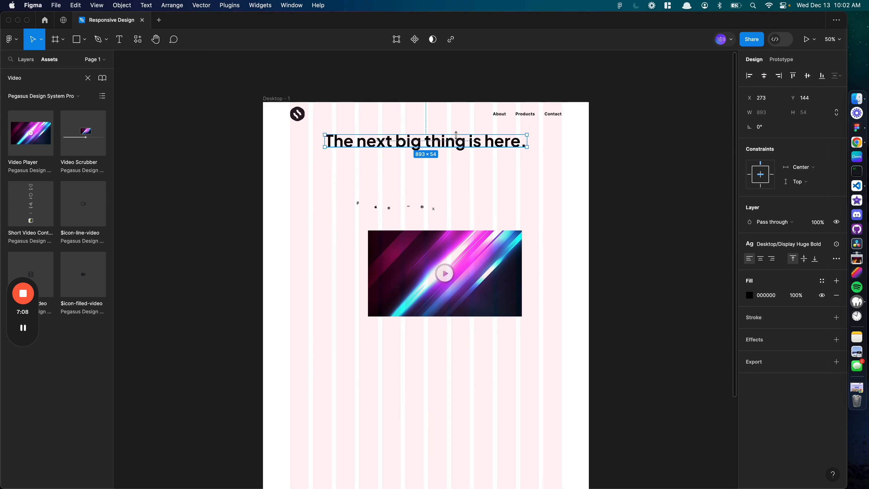
{"action": "key", "text": "shift+Down"}
{"action": "key", "text": "shift+Down"}
{"action": "key", "text": "shift+Down"}
{"action": "key", "text": "shift+Down"}
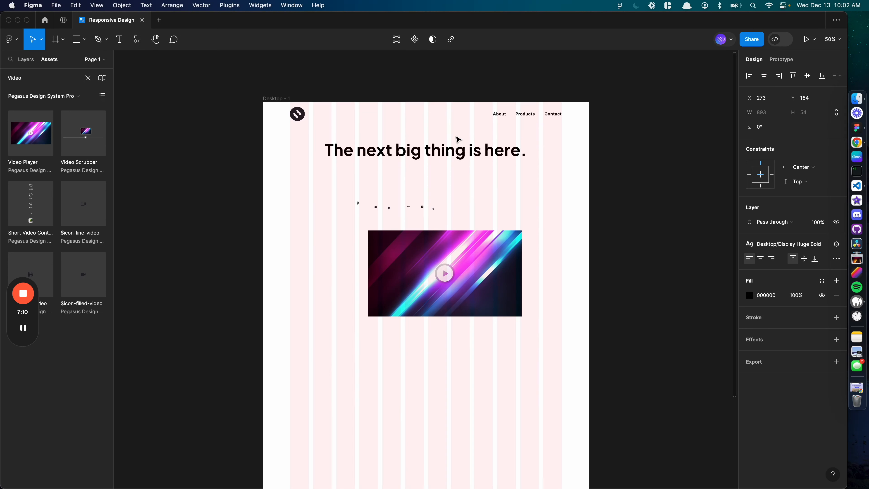
- Move the company icons farther down the frame and place the video player below the headline at X 222, Y 318
{"action": "left_click_drag", "start_coordinate": [539, 194], "coordinate": [441, 394]}
{"action": "left_click", "coordinate": [430, 279]}
{"action": "left_click_drag", "start_coordinate": [431, 279], "coordinate": [376, 223]}
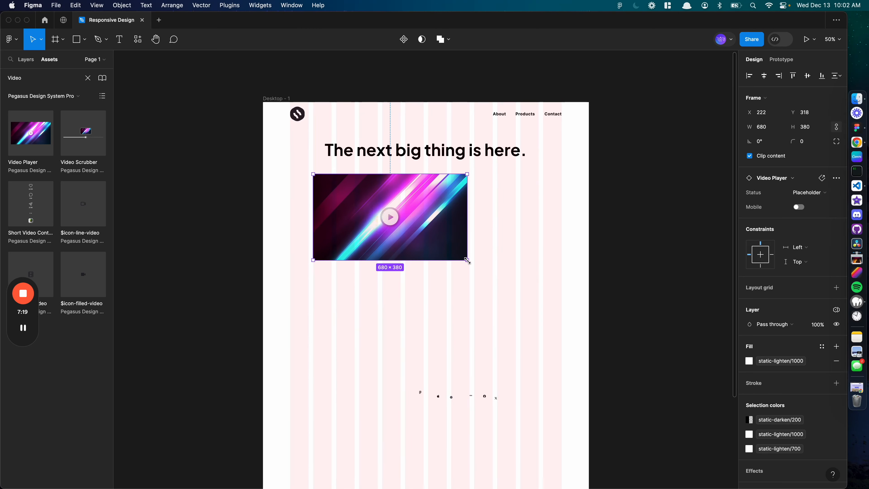
- Scale the video player proportionally so it spans from the second grid column to the right edge of the eleventh
{"action": "key", "text": "k"}
{"action": "left_click_drag", "start_coordinate": [468, 261], "coordinate": [533, 300]}
{"action": "left_click_drag", "start_coordinate": [533, 300], "coordinate": [532, 299]}
{"action": "key", "text": "super+equal"}
{"action": "key", "text": "super+equal"}
{"action": "left_click_drag", "start_coordinate": [655, 215], "coordinate": [370, 160]}
{"action": "left_click_drag", "start_coordinate": [504, 258], "coordinate": [424, 188]}
{"action": "left_click_drag", "start_coordinate": [507, 263], "coordinate": [508, 258]}
{"action": "left_click", "coordinate": [561, 245]}
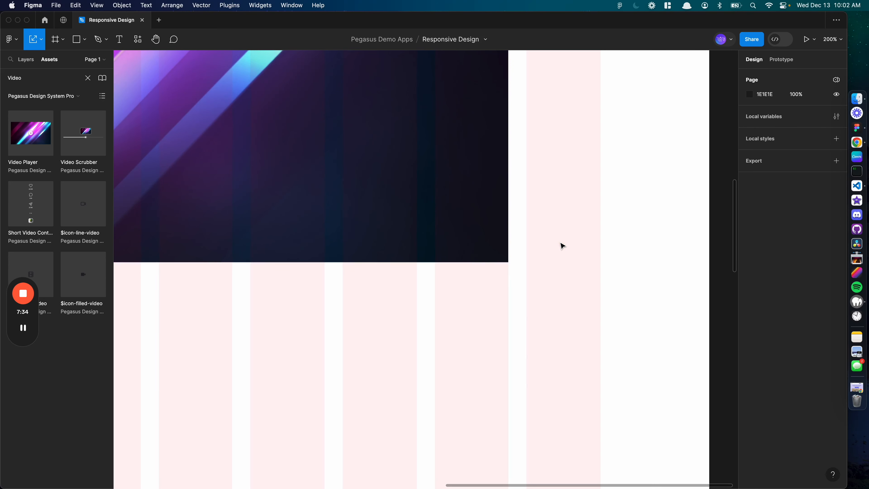
{"action": "key", "text": "minus"}
{"action": "key", "text": "minus"}
{"action": "key", "text": "minus"}
{"action": "key", "text": "plus"}
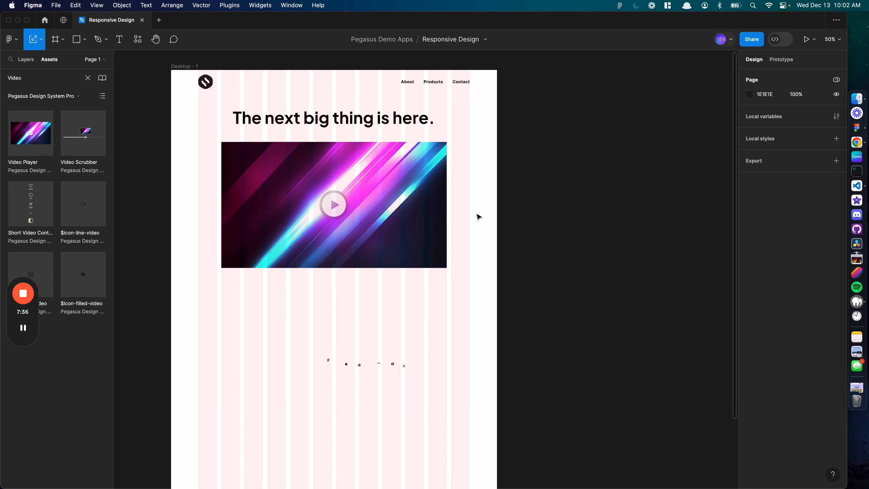
- Set the video player's corner radius to 32
{"action": "left_click", "coordinate": [397, 158]}
{"action": "left_click", "coordinate": [805, 148]}
{"action": "type", "text": "32"}
{"action": "key", "text": "Return"}
{"action": "left_click", "coordinate": [553, 143]}
{"action": "left_click_drag", "start_coordinate": [489, 182], "coordinate": [563, 211]}
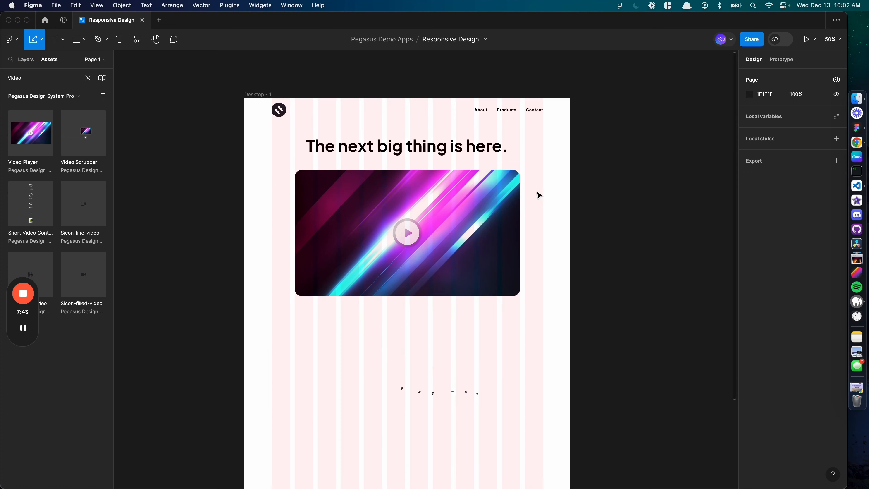
- Apply the Desktop/Text Large text style to the About, Products and Contact links in the header
{"action": "double_click", "coordinate": [508, 112]}
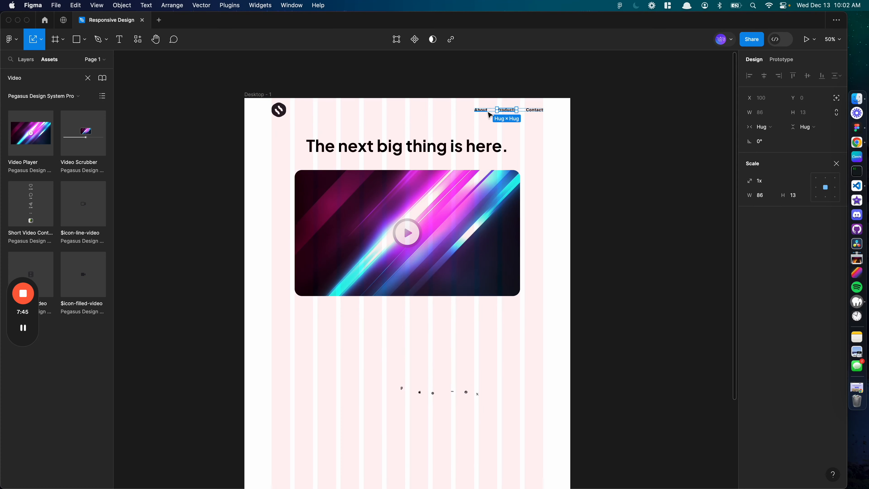
{"action": "left_click", "coordinate": [481, 110], "text": "shift"}
{"action": "left_click", "coordinate": [539, 112], "text": "shift"}
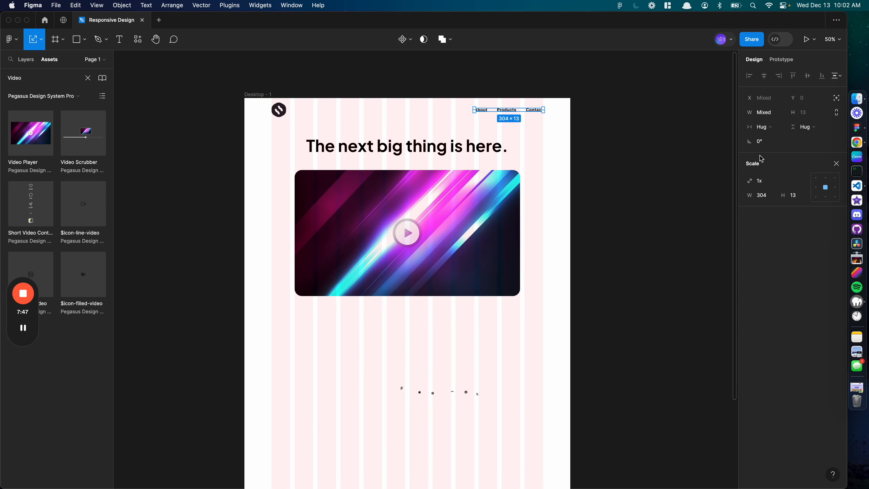
{"action": "key", "text": "v"}
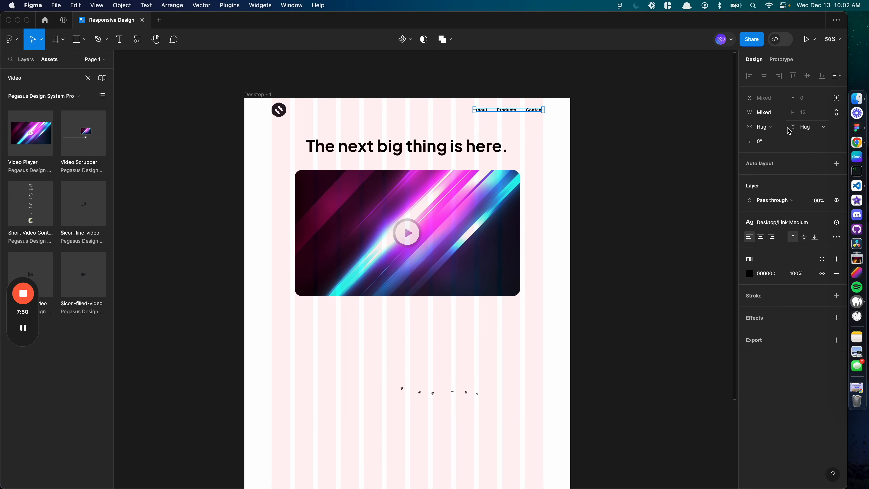
{"action": "left_click", "coordinate": [773, 223]}
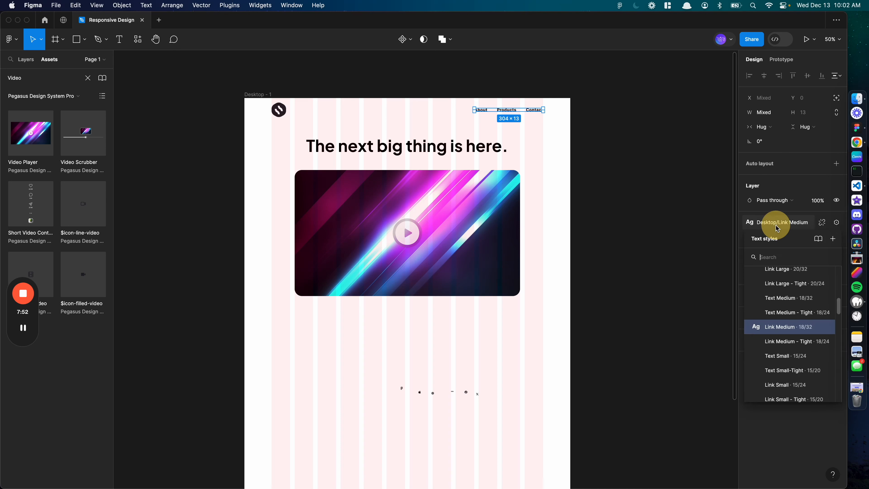
{"action": "left_click", "coordinate": [791, 311]}
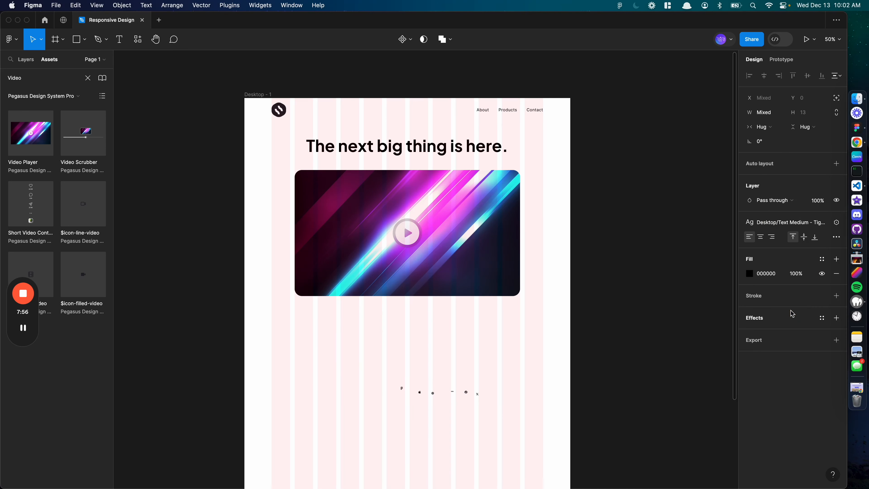
{"action": "left_click", "coordinate": [784, 222]}
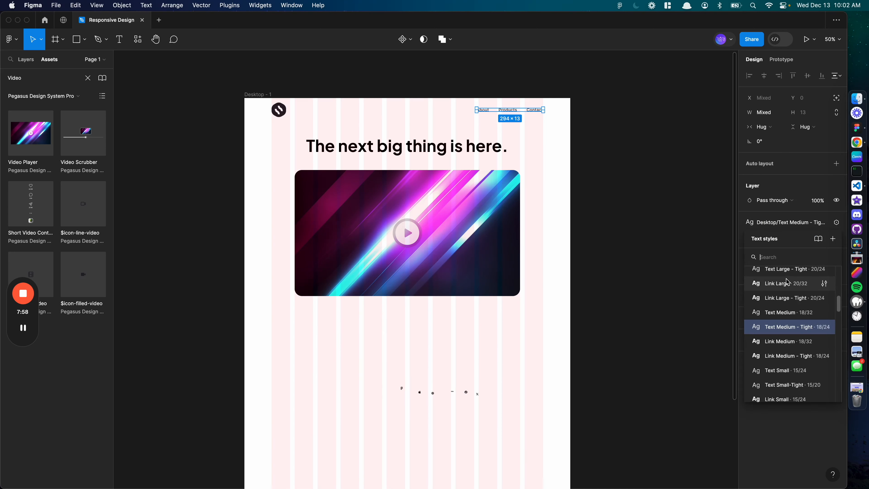
{"action": "left_click", "coordinate": [787, 283]}
{"action": "left_click", "coordinate": [789, 227]}
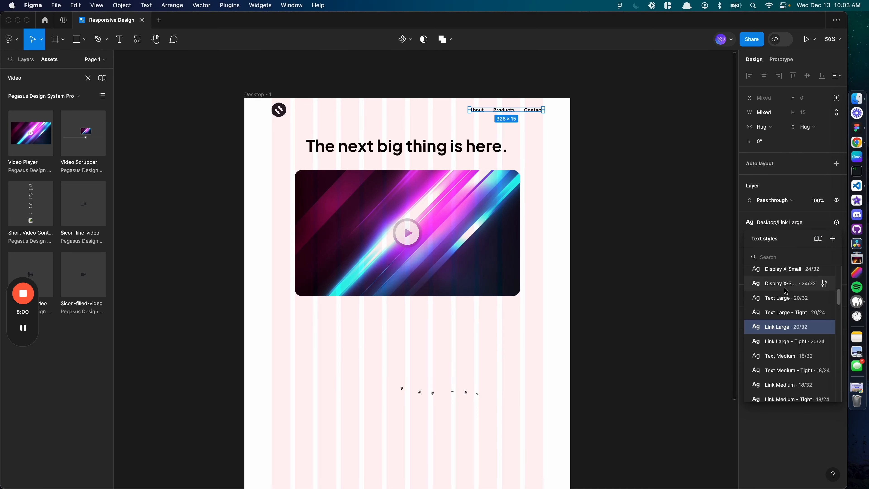
{"action": "left_click", "coordinate": [785, 296]}
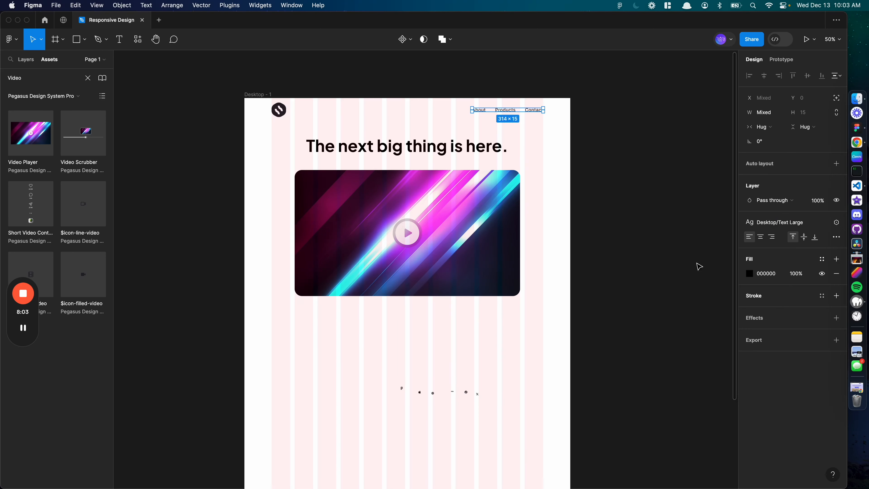
{"action": "left_click", "coordinate": [644, 196]}
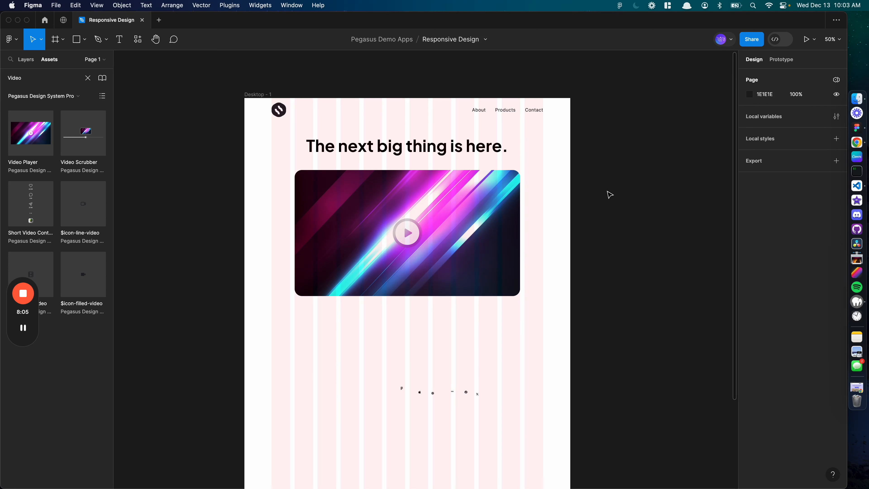
- Duplicate the About link beneath the headline and change its text to "Another line that highlights the unique value prop."
{"action": "left_click", "coordinate": [443, 151]}
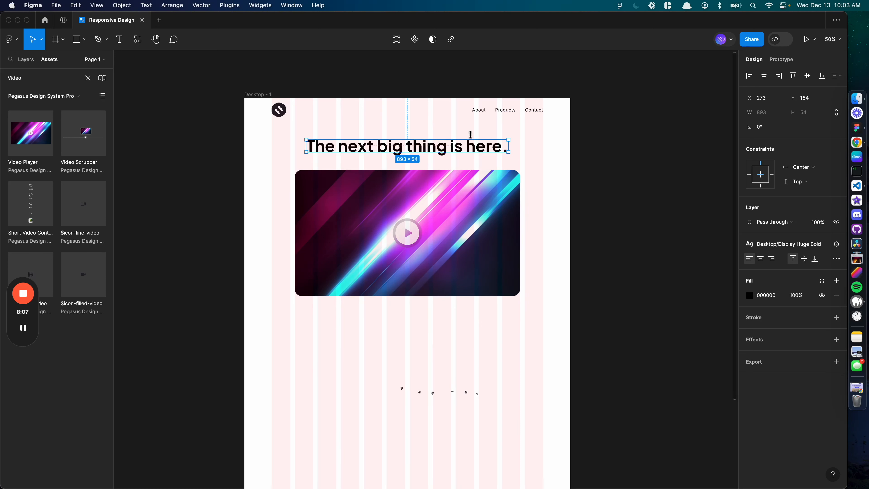
{"action": "double_click", "coordinate": [480, 112]}
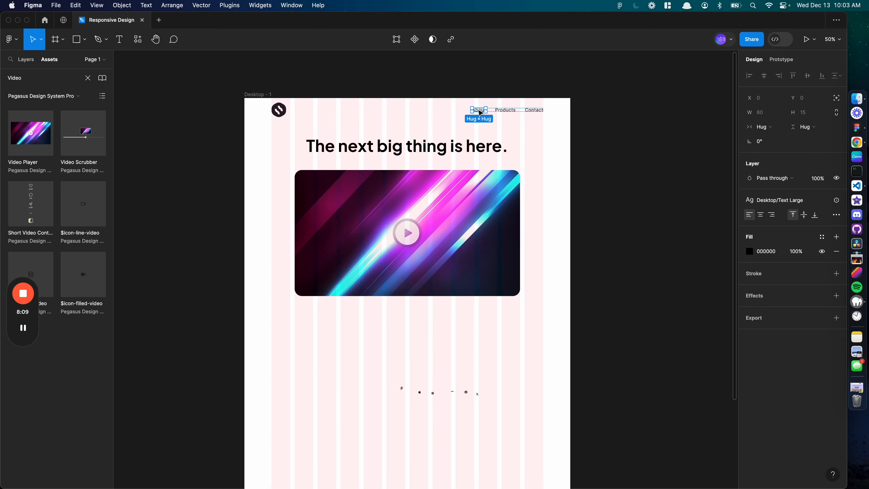
{"action": "left_click_drag", "start_coordinate": [475, 107], "coordinate": [400, 161]}
{"action": "double_click", "coordinate": [399, 161]}
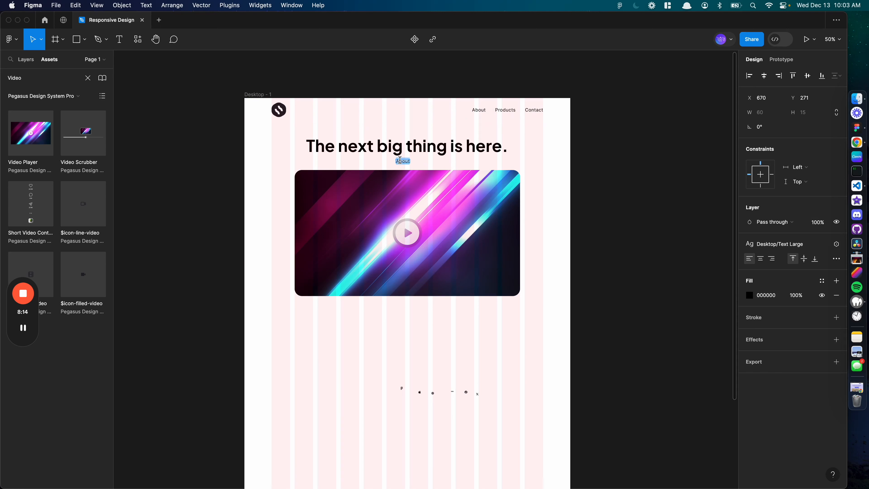
{"action": "type", "text": "Another line"}
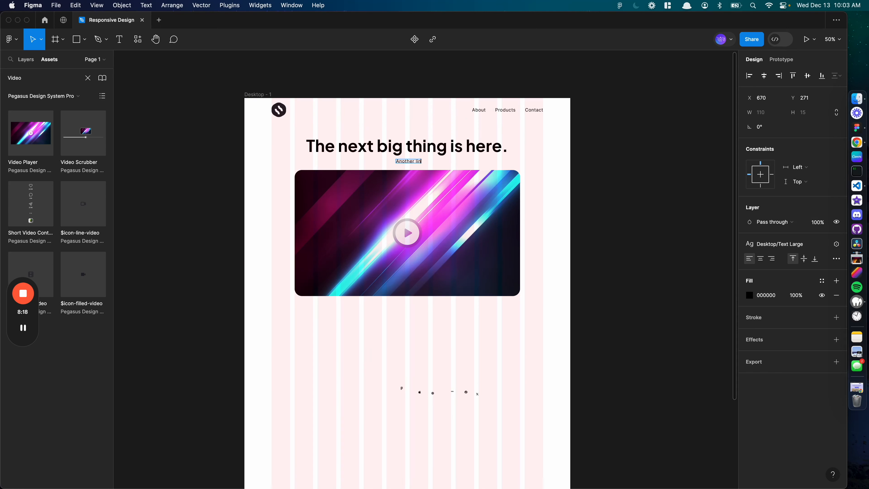
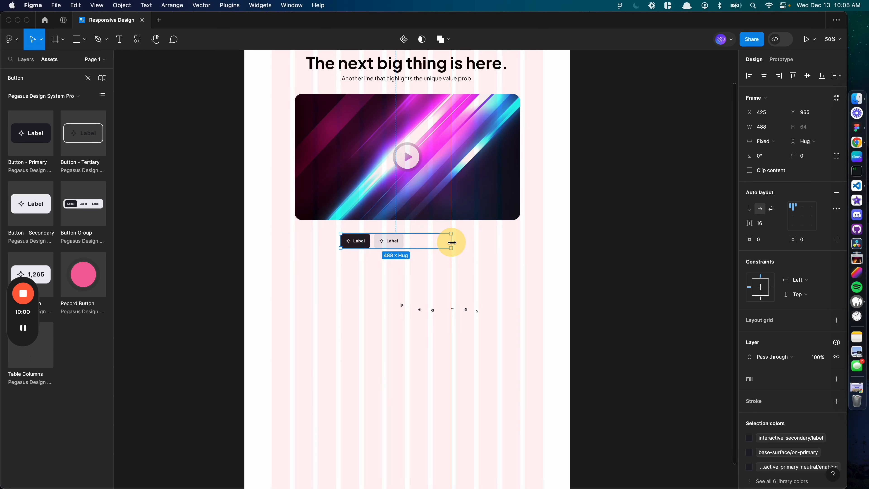
- Resize the button row to 386 wide at X 527 and set both buttons' horizontal resizing to Fill container
{"action": "mouse_move", "coordinate": [451, 243]}
{"action": "left_mouse_down"}
{"action": "mouse_move", "coordinate": [414, 247]}
{"action": "mouse_move", "coordinate": [451, 240]}
{"action": "left_mouse_up"}
{"action": "left_click", "coordinate": [412, 242]}
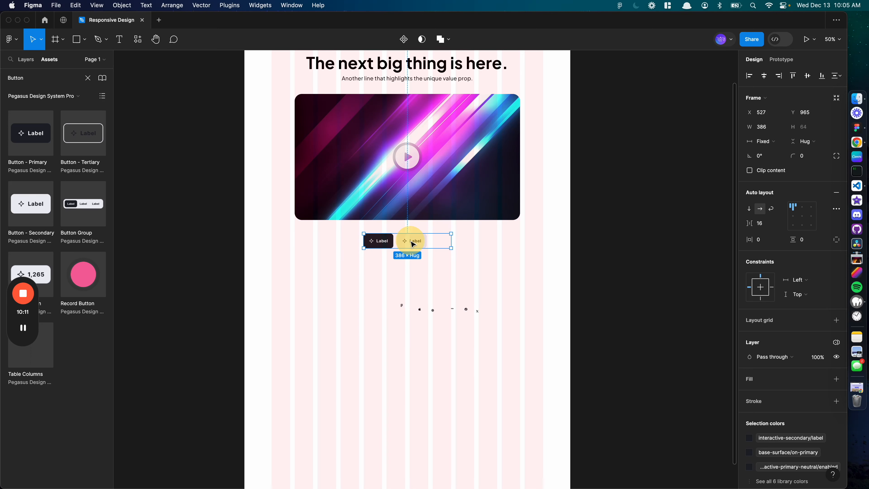
{"action": "left_click", "coordinate": [378, 241], "text": "shift"}
{"action": "left_click", "coordinate": [755, 143]}
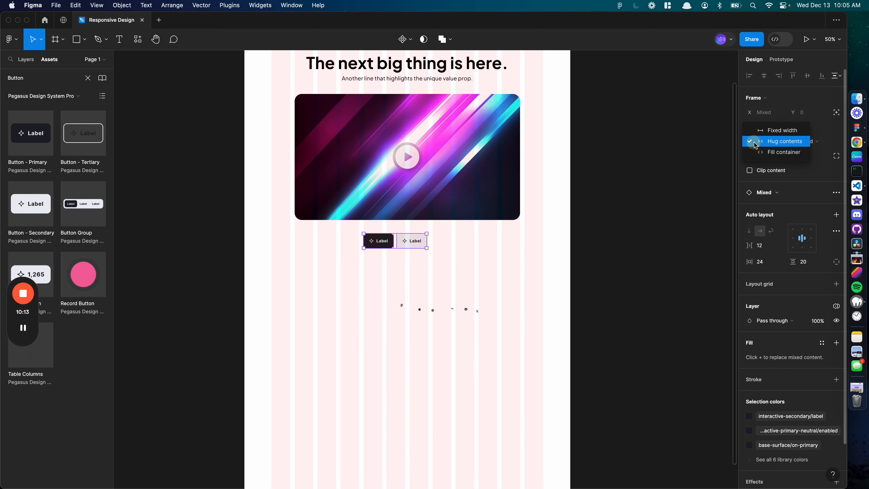
{"action": "left_click", "coordinate": [758, 152]}
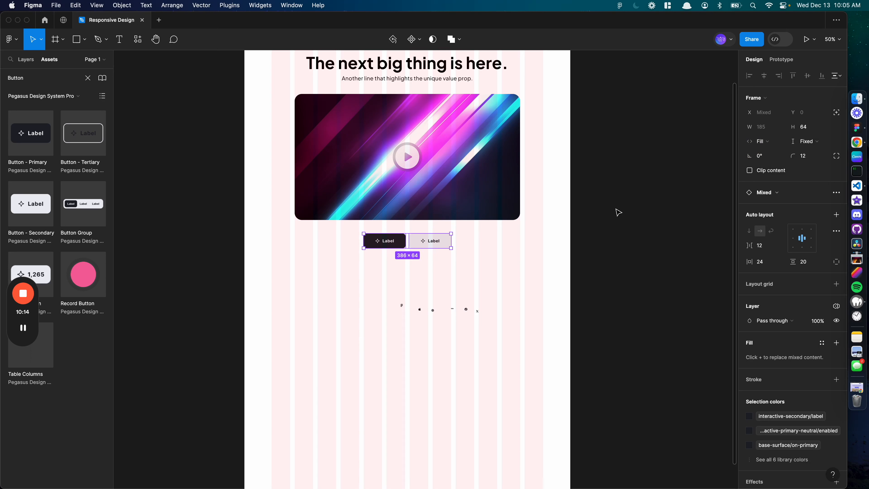
- Turn off Icon Start on both the primary and the secondary button
{"action": "left_click", "coordinate": [391, 243]}
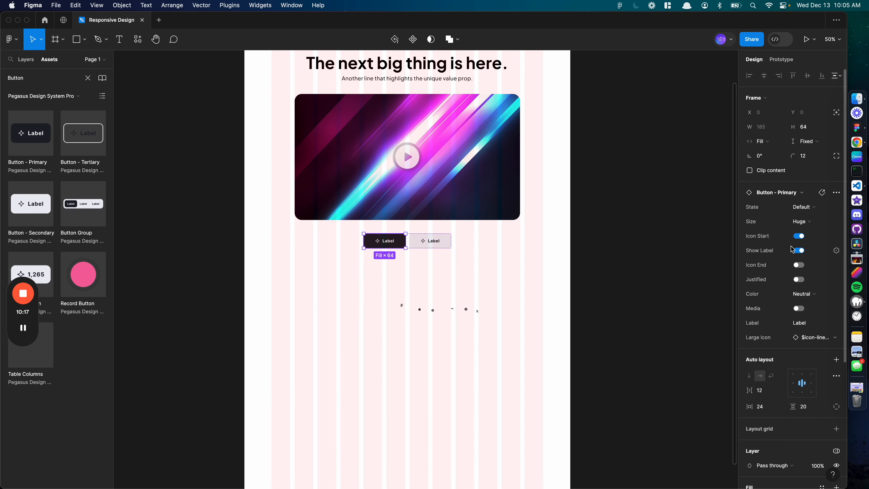
{"action": "left_click", "coordinate": [796, 238]}
{"action": "left_click", "coordinate": [430, 246]}
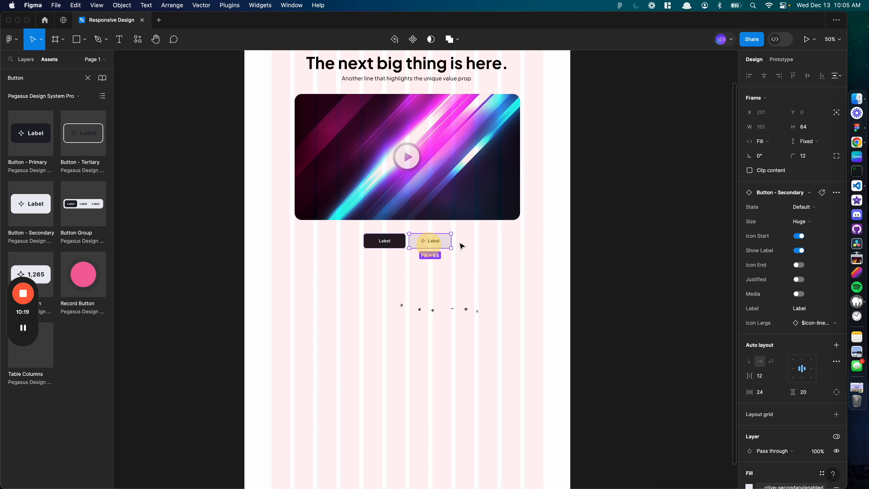
{"action": "left_click", "coordinate": [799, 238]}
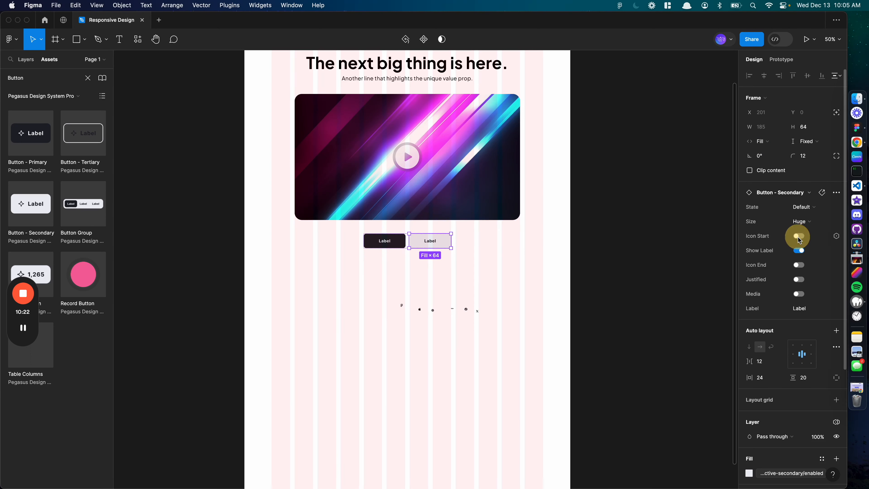
- Move the primary button after the secondary one, and label the secondary "Learn more" and the primary "Sign up"
{"action": "left_click", "coordinate": [386, 246]}
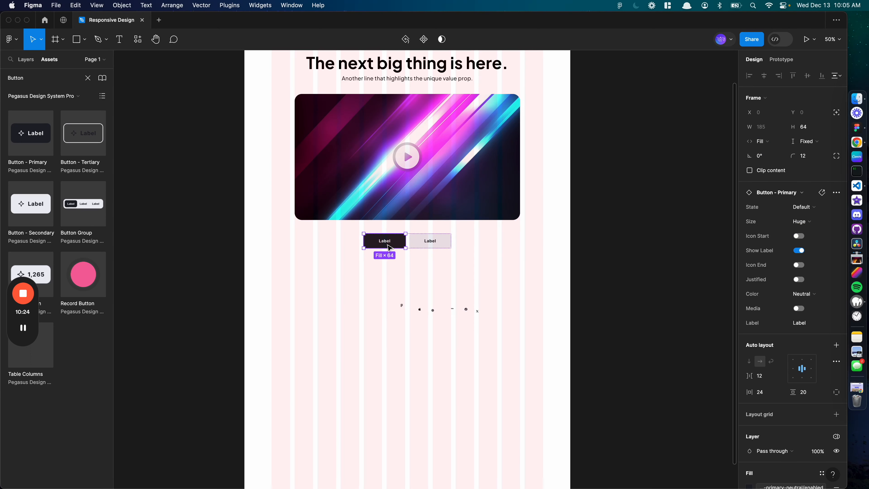
{"action": "key", "text": "Right"}
{"action": "left_click", "coordinate": [387, 244]}
{"action": "double_click", "coordinate": [385, 242]}
{"action": "type", "text": "Learn more"}
{"action": "double_click", "coordinate": [429, 241]}
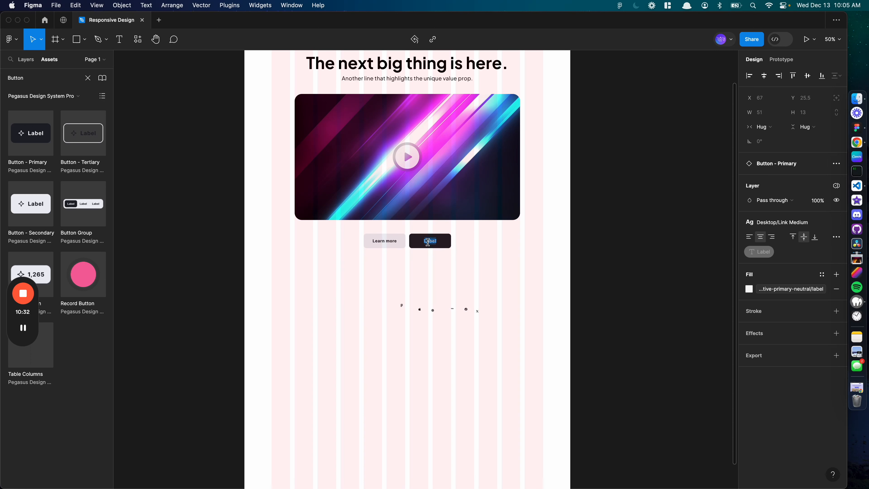
{"action": "type", "text": "Sign up"}
{"action": "left_click", "coordinate": [628, 220]}
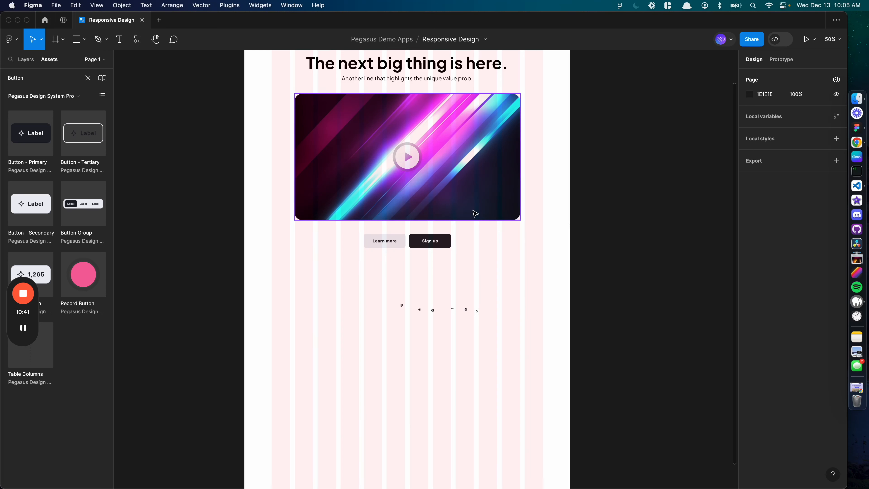
- Move the whole group of company icons farther down the frame to leave room beneath the buttons
{"action": "left_click_drag", "start_coordinate": [334, 345], "coordinate": [573, 281]}
{"action": "left_click_drag", "start_coordinate": [422, 312], "coordinate": [373, 445]}
{"action": "left_click", "coordinate": [489, 328]}
- Search the design system assets for "Media" and "Photo", and place a Photos component in the frame at about X 176, Y 888
{"action": "scroll", "coordinate": [418, 301], "scroll_direction": "up", "scroll_amount": 2}
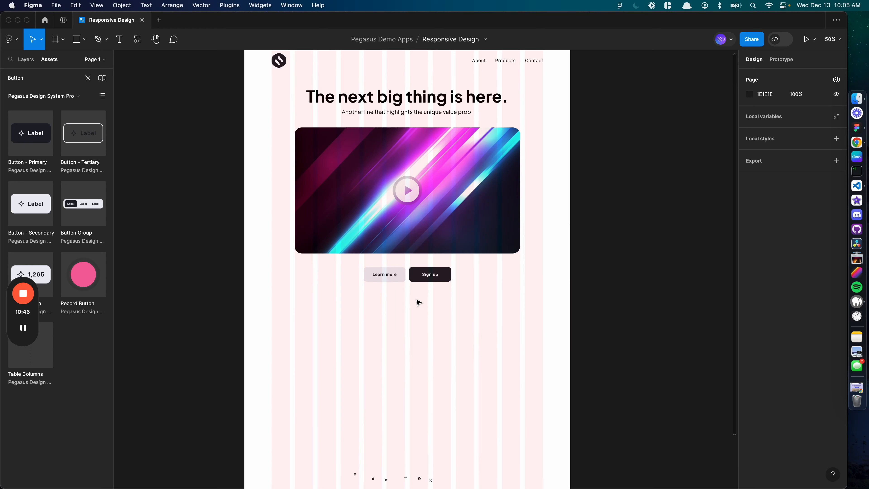
{"action": "double_click", "coordinate": [43, 77]}
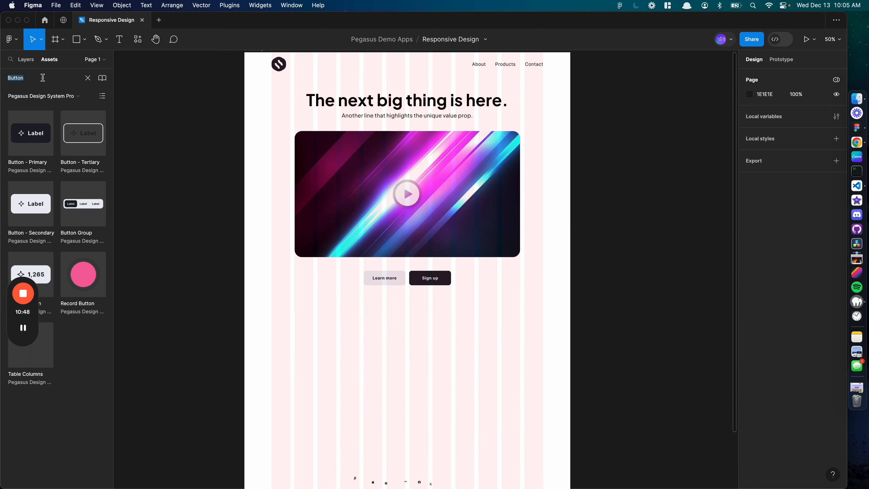
{"action": "type", "text": "Media"}
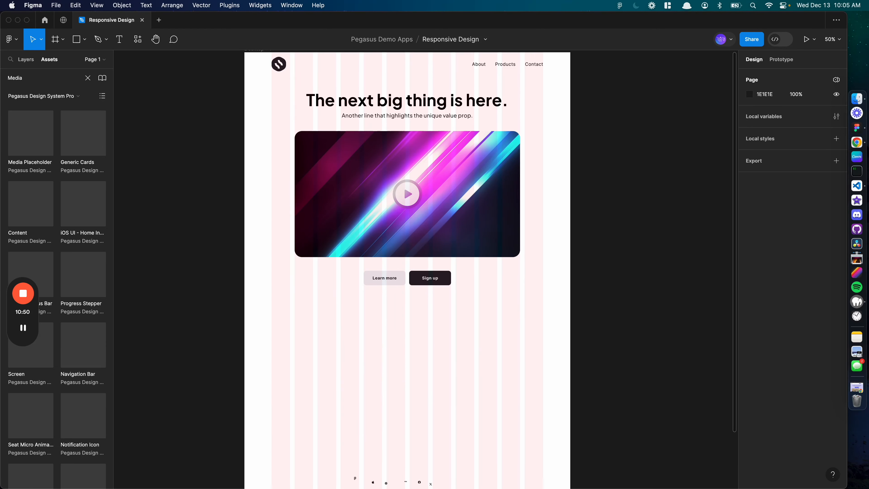
{"action": "double_click", "coordinate": [1, 78]}
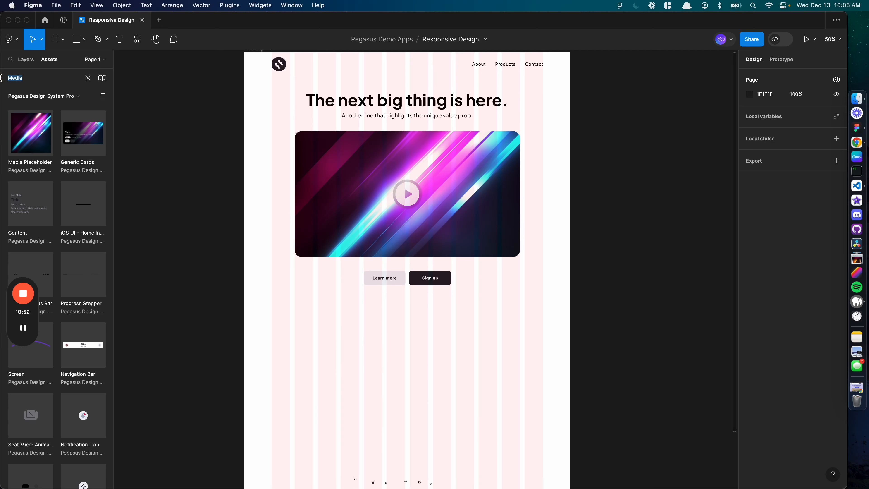
{"action": "type", "text": "Photo"}
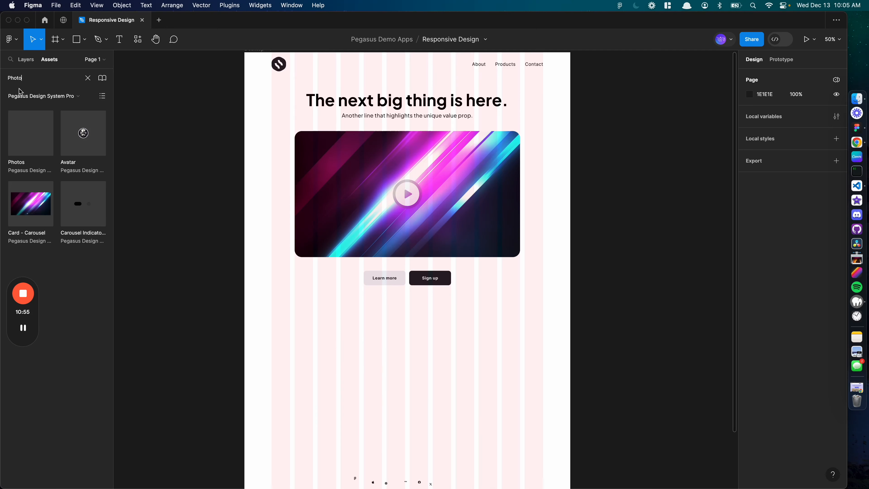
{"action": "left_click_drag", "start_coordinate": [31, 133], "coordinate": [369, 337]}
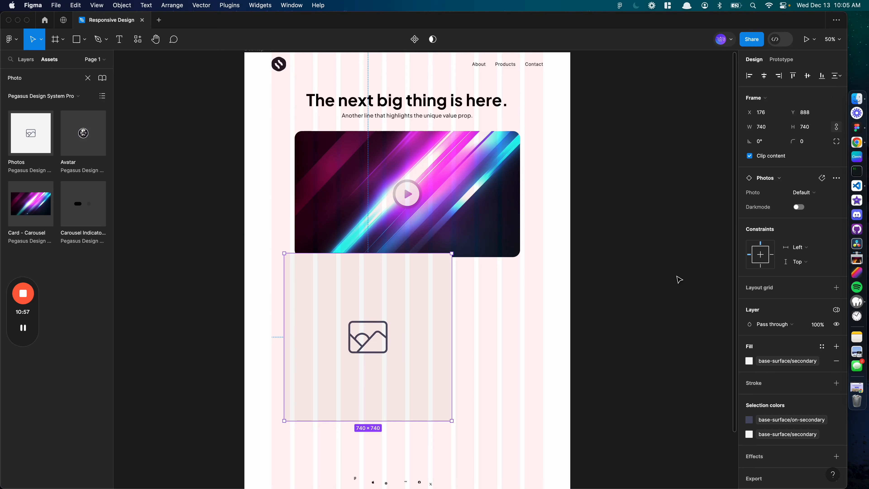
- Set the photo variant of the Photos component to Product 1 and move it to about X 295, Y 965
{"action": "left_click", "coordinate": [808, 193]}
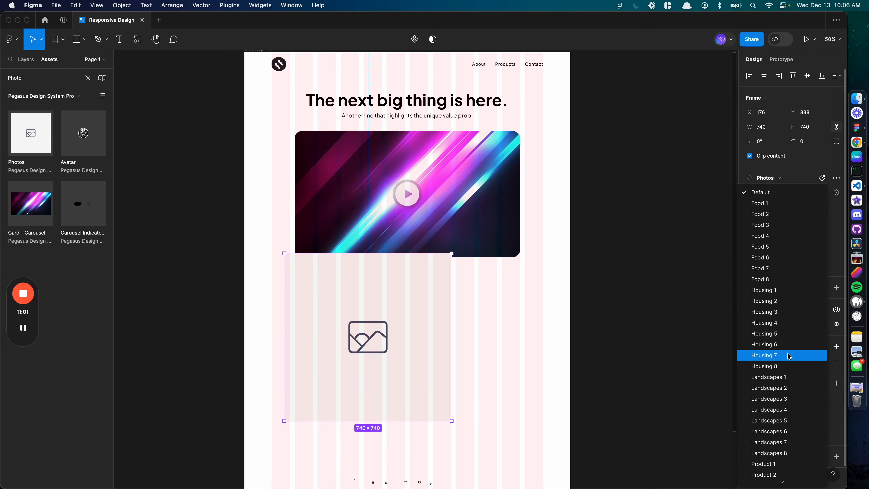
{"action": "scroll", "coordinate": [783, 356], "scroll_direction": "down", "scroll_amount": 3}
{"action": "left_click", "coordinate": [784, 404]}
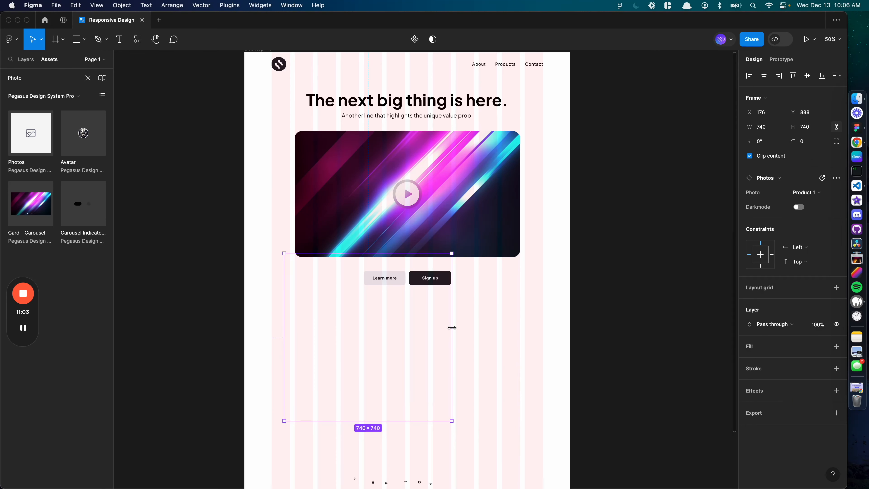
{"action": "left_click_drag", "start_coordinate": [415, 329], "coordinate": [442, 345]}
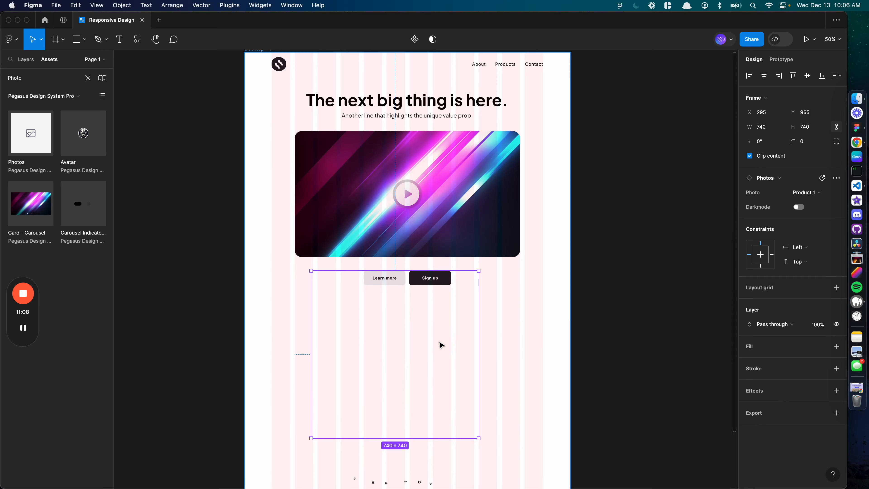
{"action": "key", "text": "Delete"}
{"action": "scroll", "coordinate": [266, 97], "scroll_direction": "up", "scroll_amount": 2}
{"action": "left_click", "coordinate": [258, 83]}
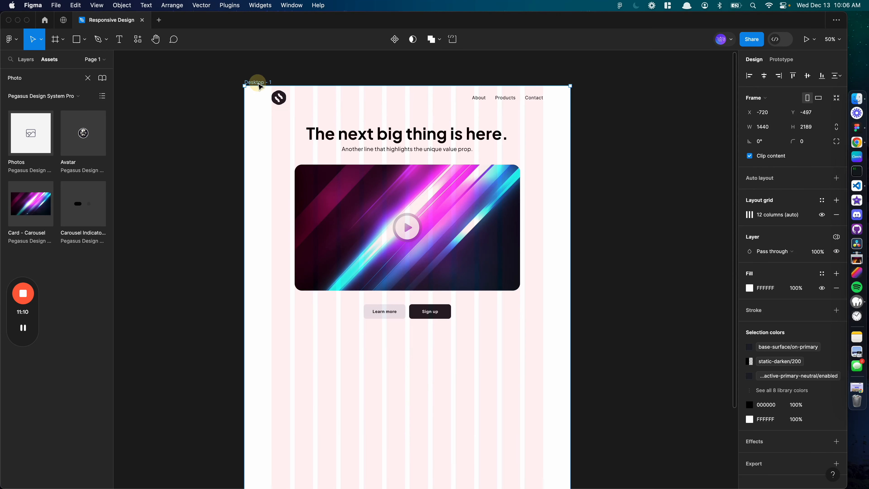
{"action": "key", "text": "super+z"}
{"action": "scroll", "coordinate": [436, 256], "scroll_direction": "down", "scroll_amount": 5}
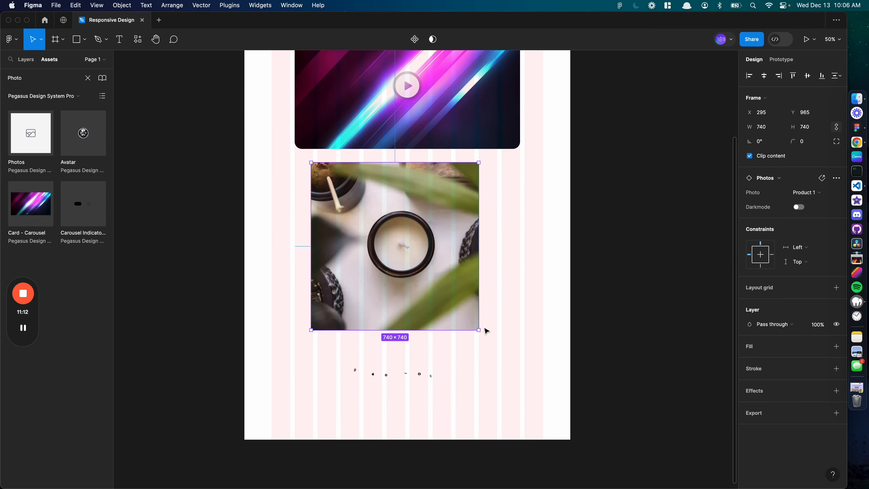
- Move the photo to X 120, Y 1061 and scale it proportionally to 387 × 387, flush with the end of the fourth grid column
{"action": "left_click_drag", "start_coordinate": [431, 277], "coordinate": [390, 298]}
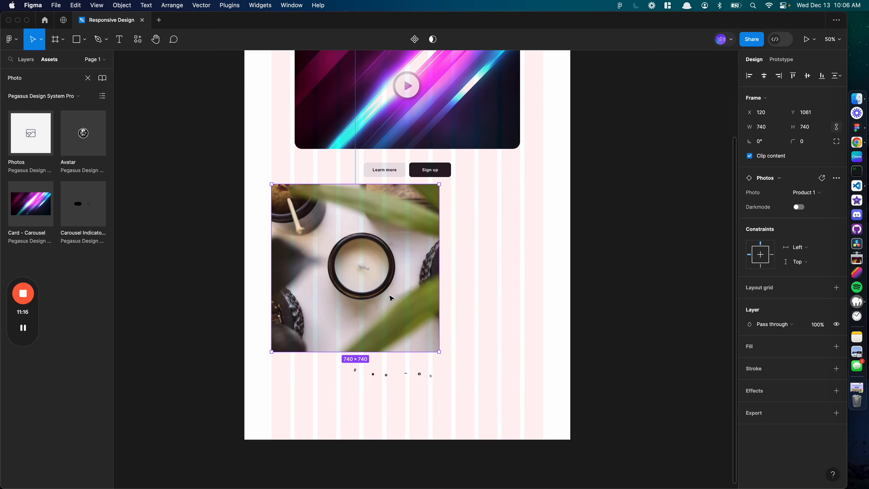
{"action": "left_click_drag", "start_coordinate": [438, 352], "coordinate": [343, 272]}
{"action": "key", "text": "super+equal"}
{"action": "key", "text": "super+equal"}
{"action": "scroll", "coordinate": [352, 264], "scroll_direction": "left", "scroll_amount": 5}
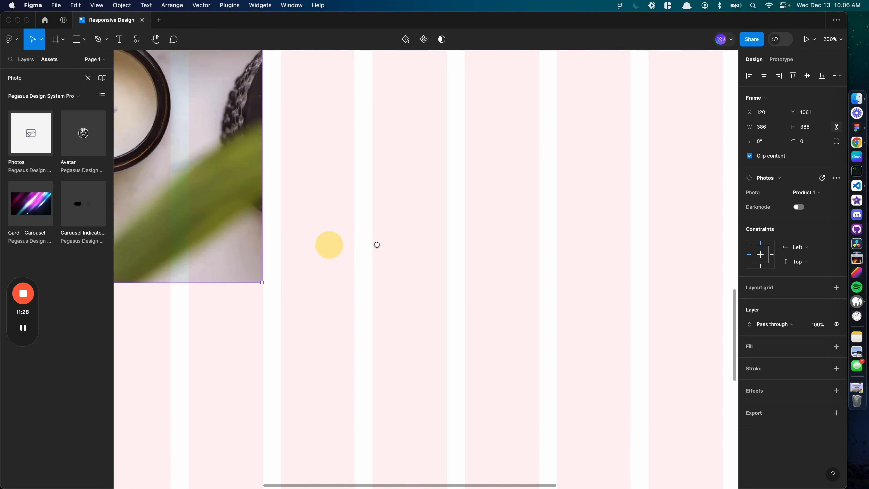
{"action": "key", "text": "super+equal"}
{"action": "scroll", "coordinate": [345, 245], "scroll_direction": "left", "scroll_amount": 5}
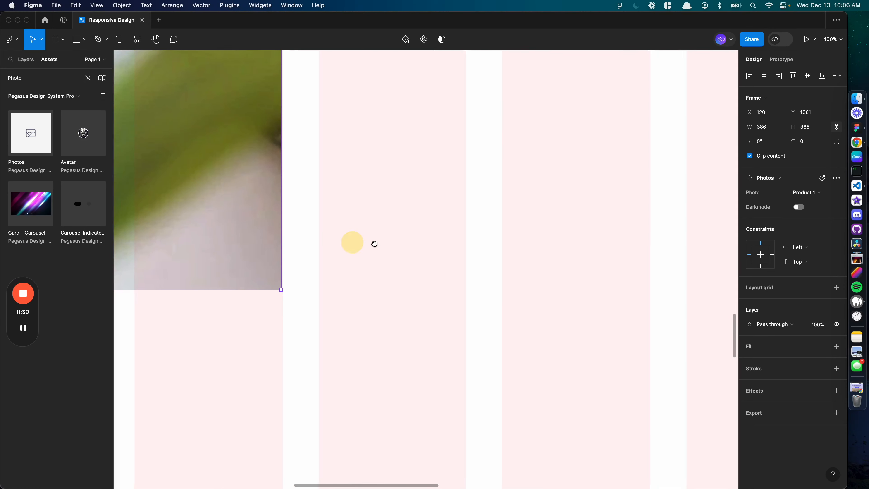
{"action": "left_click_drag", "start_coordinate": [345, 294], "coordinate": [346, 295]}
{"action": "key", "text": "super+minus"}
{"action": "key", "text": "super+minus"}
{"action": "key", "text": "super+minus"}
{"action": "key", "text": "super+minus"}
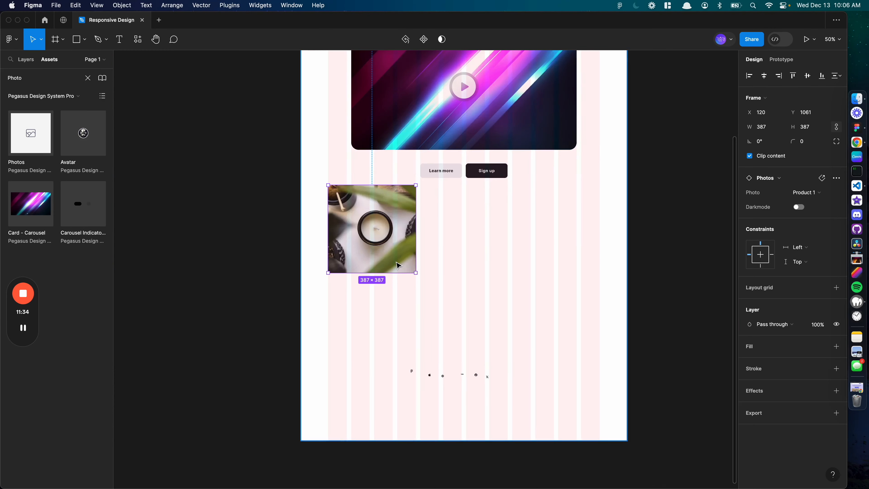
- Give the photo a corner radius of 24
{"action": "key", "text": "super+equal"}
{"action": "left_click", "coordinate": [804, 141]}
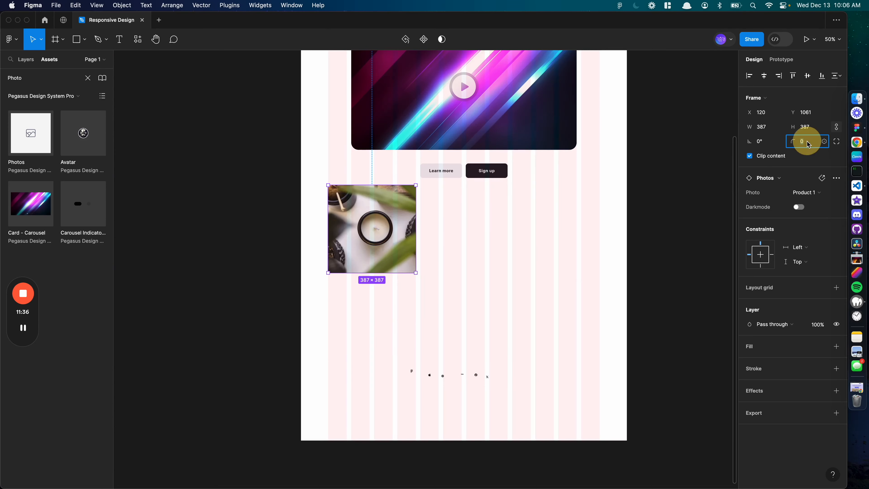
{"action": "type", "text": "24"}
{"action": "key", "text": "Return"}
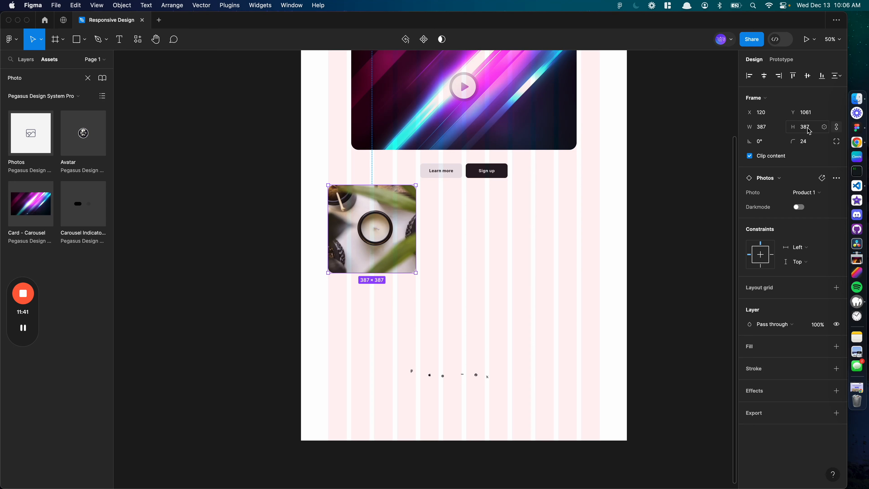
{"action": "left_click", "coordinate": [815, 130]}
{"action": "type", "text": "260"}
{"action": "key", "text": "Return"}
{"action": "key", "text": "cmd+z"}
- Unlock the photo's proportions and set its height to 300 while keeping the 387 width
{"action": "left_click", "coordinate": [836, 127]}
{"action": "left_click", "coordinate": [817, 129]}
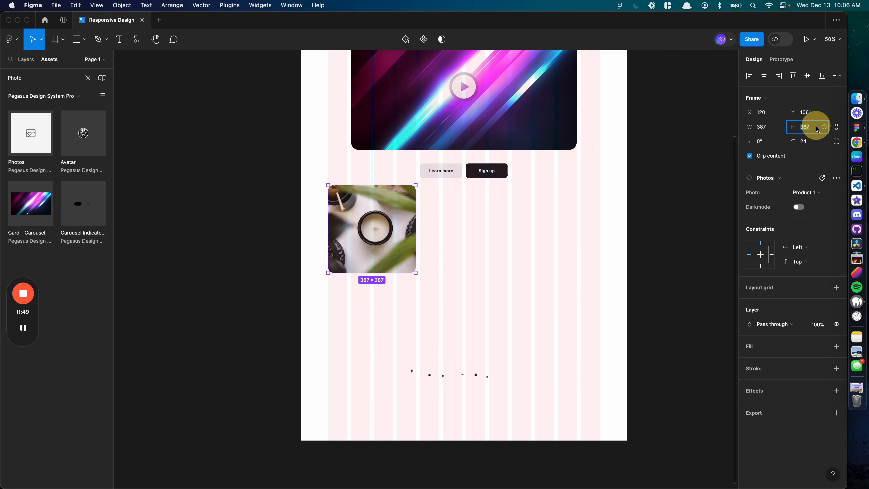
{"action": "type", "text": "260"}
{"action": "key", "text": "Return"}
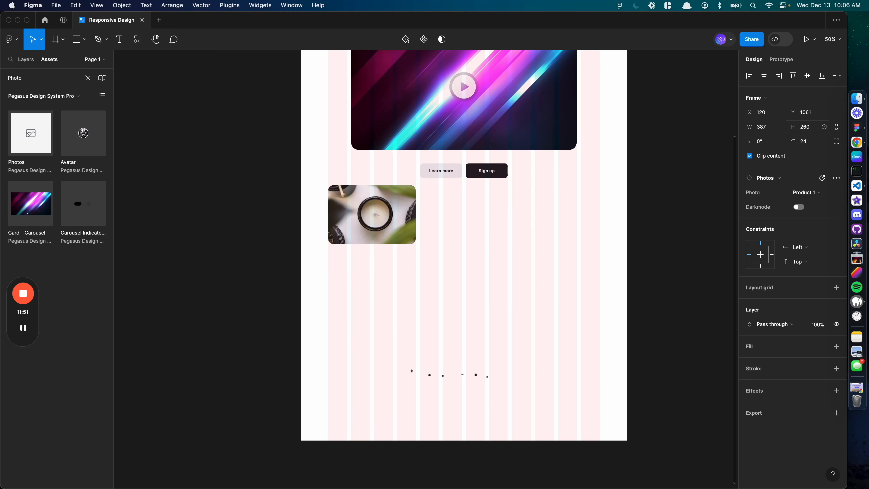
{"action": "left_click", "coordinate": [804, 130]}
{"action": "key", "text": "shift+Up"}
{"action": "key", "text": "shift+Up"}
{"action": "key", "text": "shift+Up"}
{"action": "key", "text": "shift+Up"}
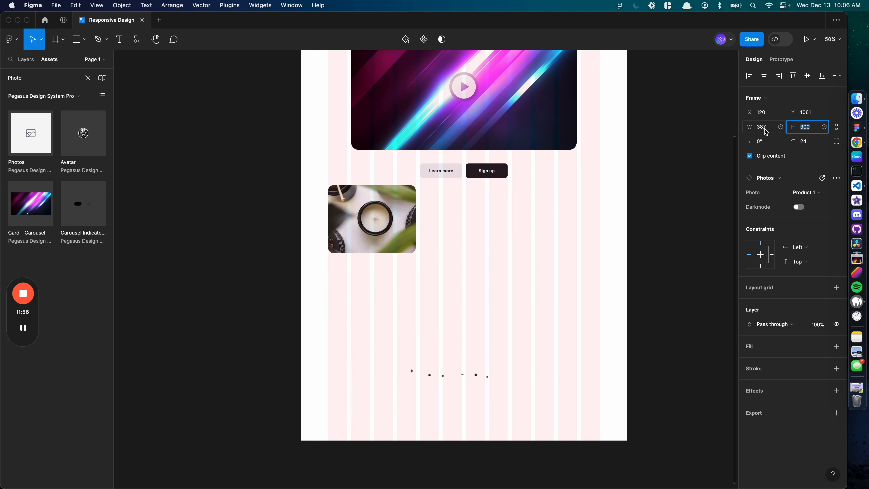
- Move the photo down to about Y 1095 and place a copy of the headline and subline in the photo section
{"action": "left_click_drag", "start_coordinate": [390, 205], "coordinate": [391, 212]}
{"action": "left_click", "coordinate": [188, 134]}
{"action": "scroll", "coordinate": [441, 171], "scroll_direction": "up", "scroll_amount": 5}
{"action": "left_click", "coordinate": [445, 209]}
{"action": "left_click", "coordinate": [445, 192], "text": "shift"}
{"action": "left_click_drag", "start_coordinate": [445, 193], "coordinate": [454, 425]}
{"action": "scroll", "coordinate": [454, 379], "scroll_direction": "down", "scroll_amount": 5}
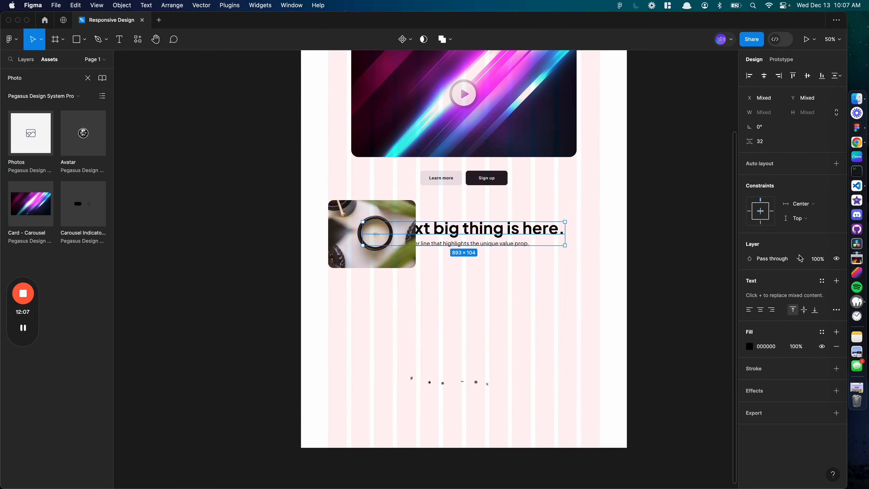
- Wrap the copied headline and subline in a left-aligned auto layout and place it below the photo at about X 117, Y 1437
{"action": "key", "text": "shift+a"}
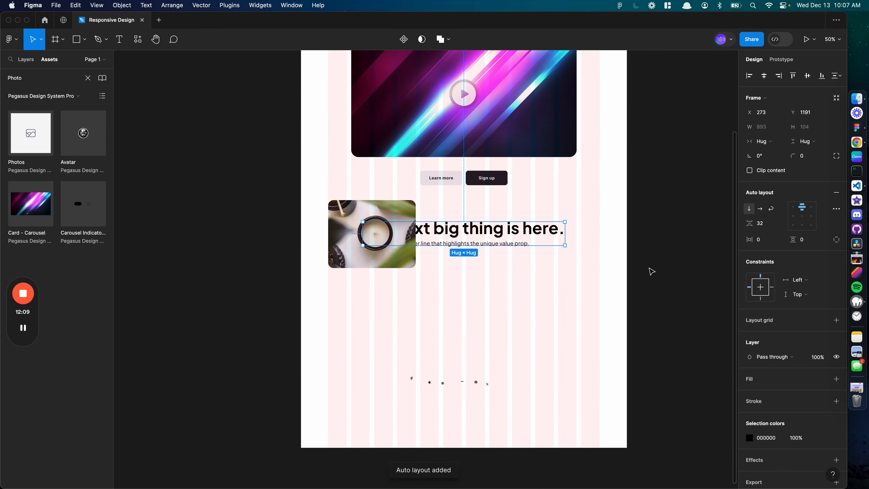
{"action": "left_click", "coordinate": [793, 207]}
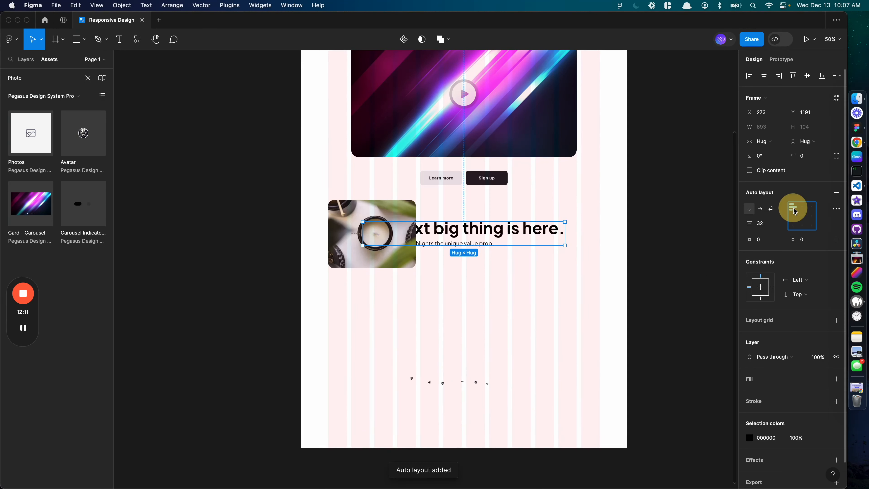
{"action": "left_click_drag", "start_coordinate": [482, 234], "coordinate": [442, 285]}
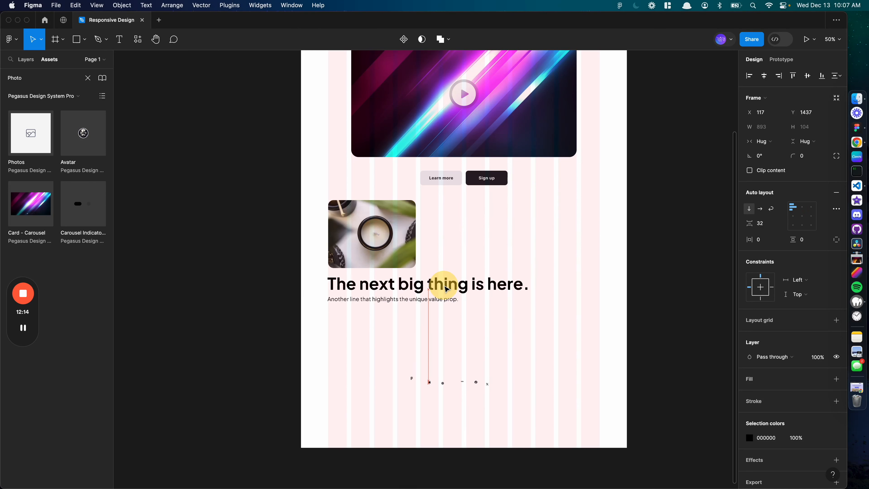
- Apply the text style Display Small Bold to the copied headline and Text Large to the copied subline
{"action": "left_click", "coordinate": [446, 287]}
{"action": "left_click", "coordinate": [795, 200]}
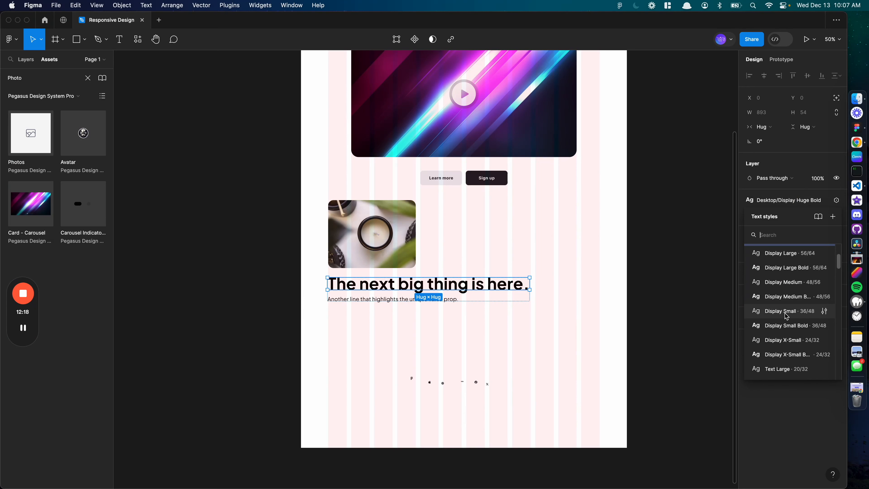
{"action": "left_click", "coordinate": [785, 325]}
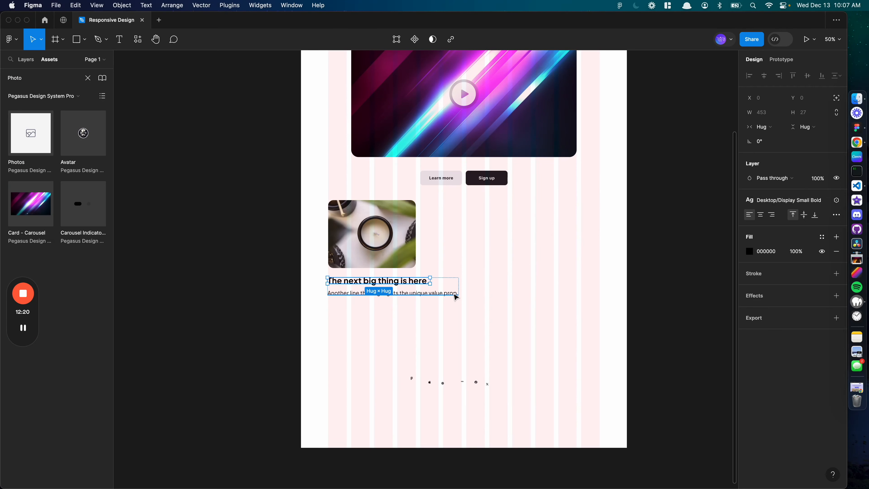
{"action": "left_click", "coordinate": [456, 295]}
{"action": "left_click", "coordinate": [783, 202]}
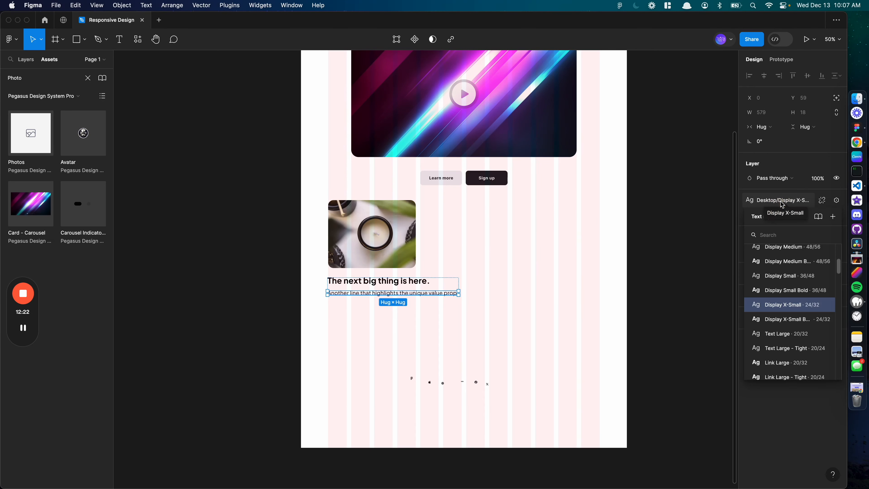
{"action": "left_click", "coordinate": [783, 334]}
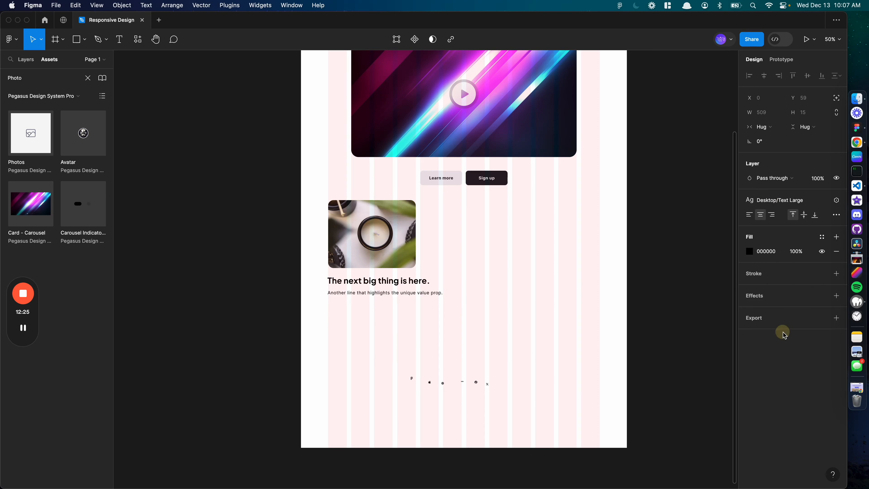
- Change the text style of the headline below the photo to Display X-Small Bold
{"action": "left_click", "coordinate": [421, 281]}
{"action": "left_click", "coordinate": [787, 199]}
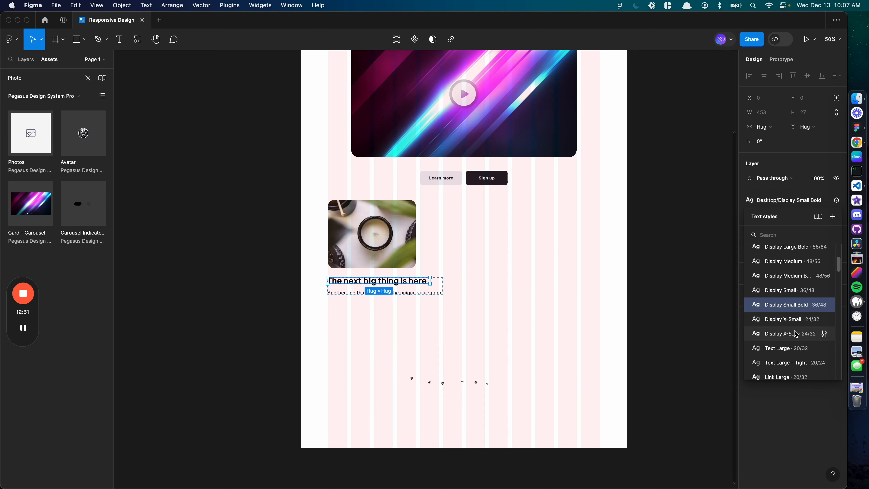
{"action": "left_click", "coordinate": [783, 334]}
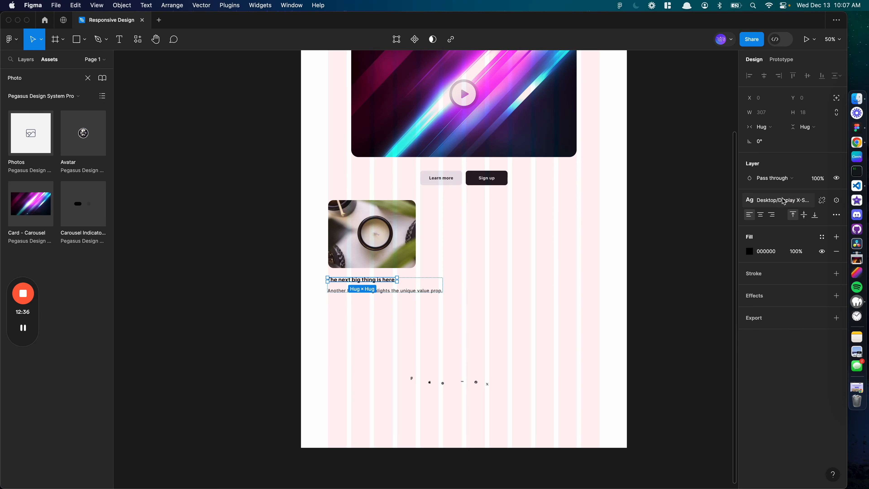
- Combine the photo and the text group below it in one vertical auto layout
{"action": "left_click", "coordinate": [430, 288]}
{"action": "left_click", "coordinate": [435, 284]}
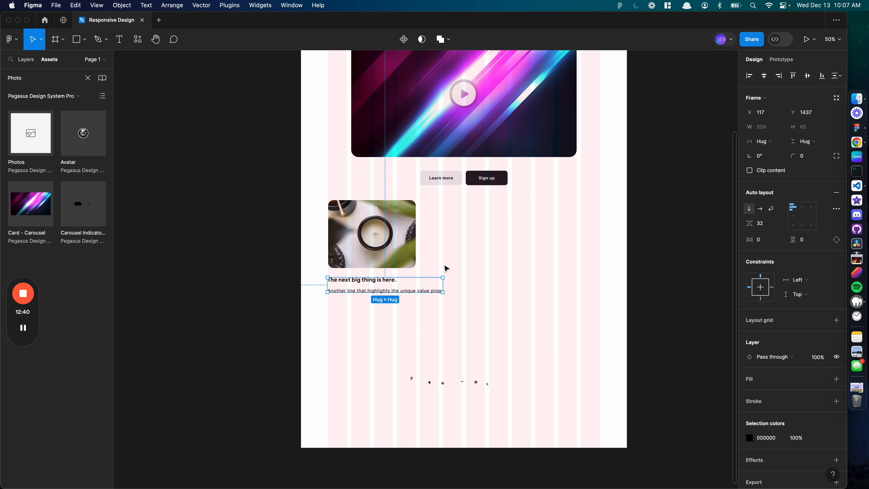
{"action": "left_click", "coordinate": [368, 237], "text": "shift"}
{"action": "key", "text": "shift+a"}
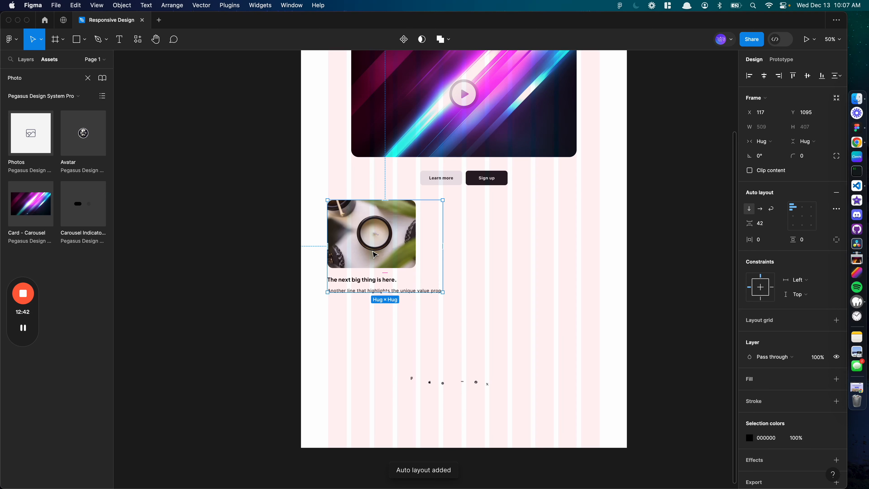
- Align the photo card with the start of the first grid column at X 120, Y 1095
{"action": "left_click", "coordinate": [748, 76]}
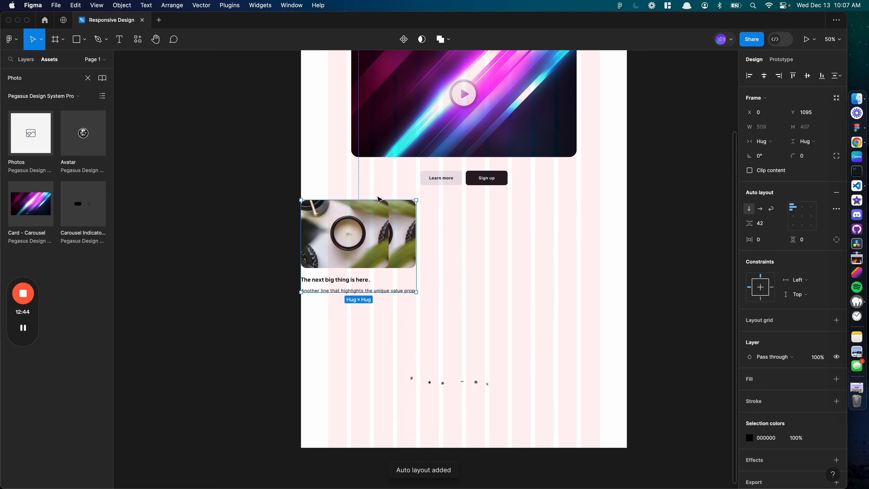
{"action": "left_click_drag", "start_coordinate": [338, 223], "coordinate": [369, 218]}
{"action": "left_click", "coordinate": [373, 222]}
{"action": "key", "text": "Delete"}
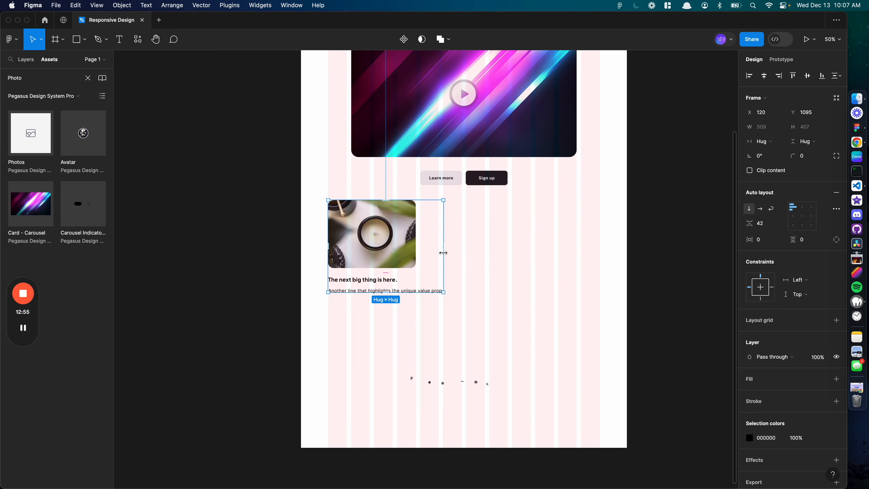
- Narrow the photo card to a width of 387 and set its text group's width to Fill container
{"action": "left_click_drag", "start_coordinate": [443, 261], "coordinate": [416, 272]}
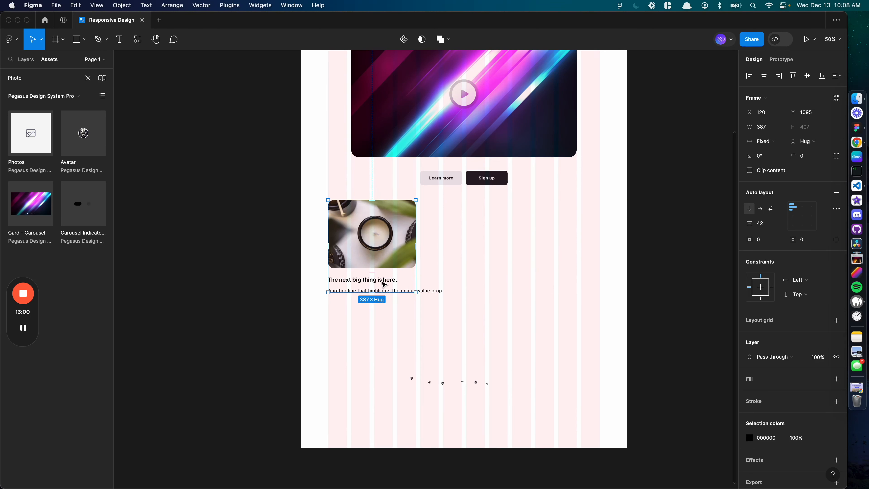
{"action": "double_click", "coordinate": [381, 280]}
{"action": "left_click", "coordinate": [766, 142]}
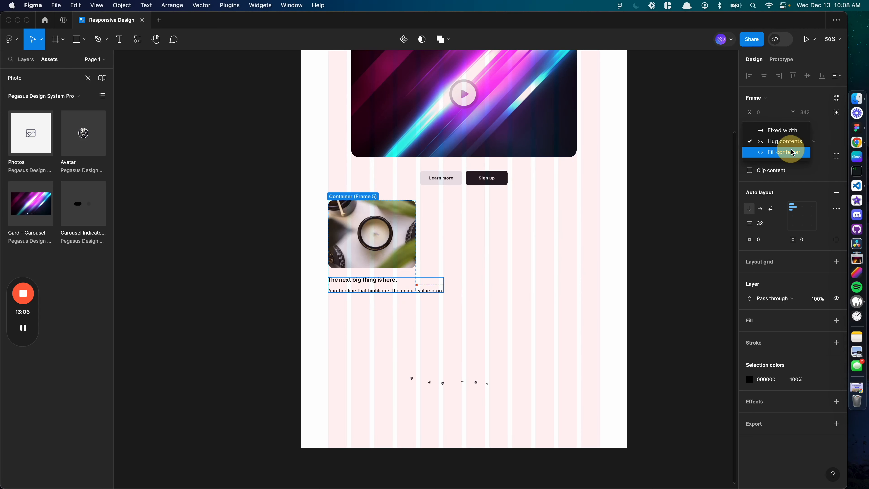
{"action": "left_click", "coordinate": [785, 152]}
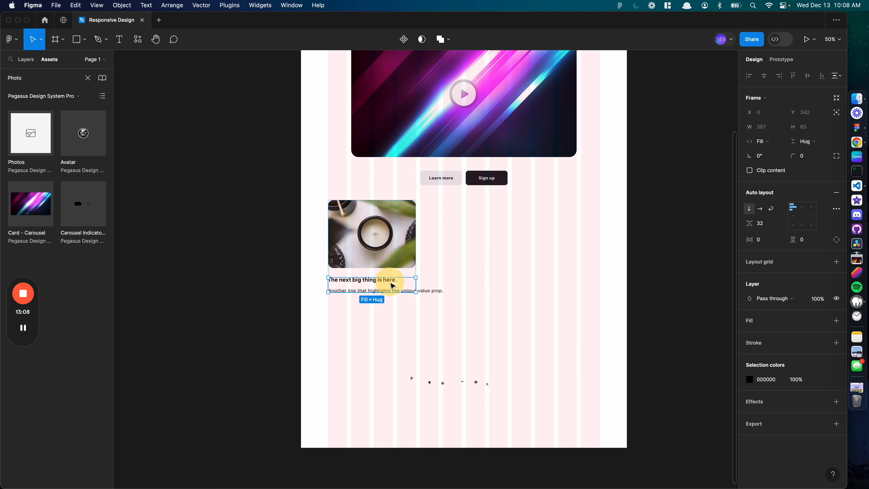
- Set the card's headline and subline to fill the container width and left-align both texts
{"action": "double_click", "coordinate": [390, 281]}
{"action": "left_click", "coordinate": [407, 291], "text": "shift"}
{"action": "left_click", "coordinate": [765, 126]}
{"action": "left_click", "coordinate": [769, 137]}
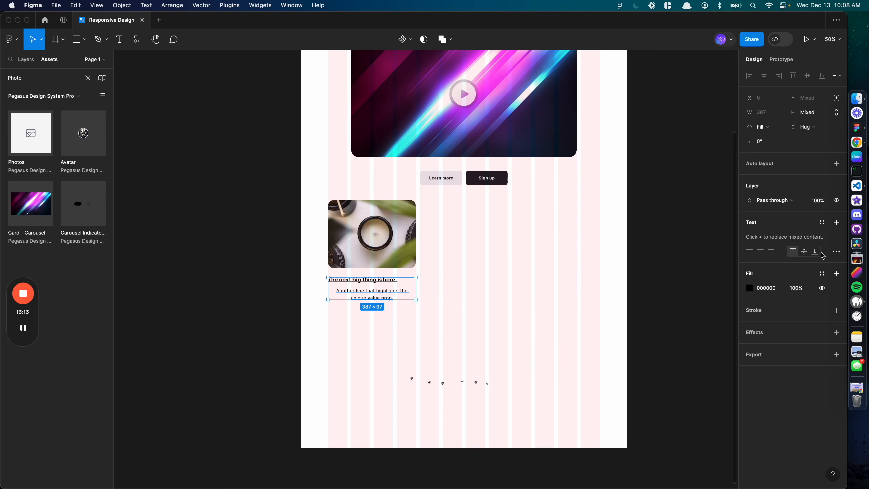
{"action": "left_click", "coordinate": [749, 252]}
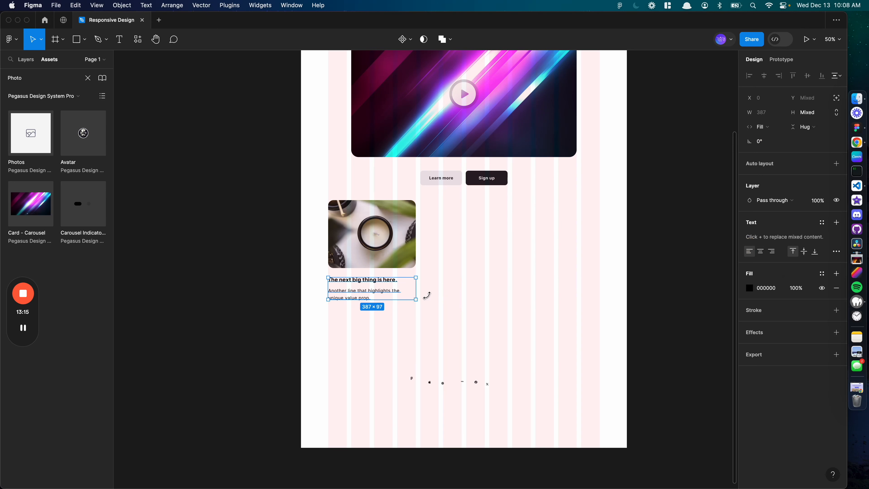
{"action": "left_click", "coordinate": [250, 267]}
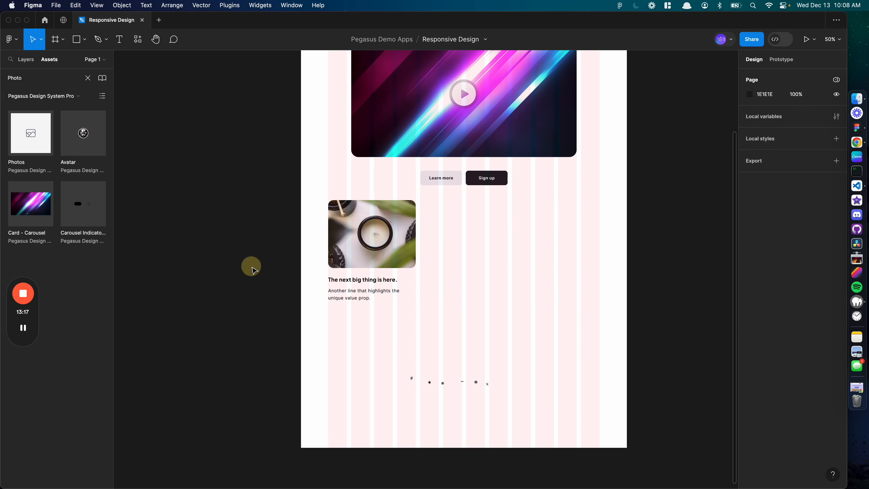
{"action": "scroll", "coordinate": [421, 306], "scroll_direction": "up", "scroll_amount": 5}
{"action": "scroll", "coordinate": [422, 306], "scroll_direction": "down", "scroll_amount": 5}
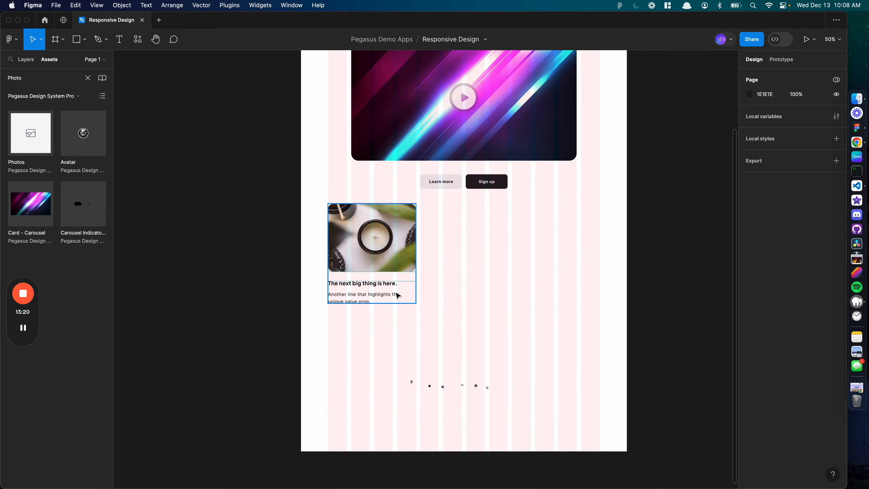
- Set the spacing between headline and subline in the photo card's text group to 24
{"action": "left_click", "coordinate": [354, 272]}
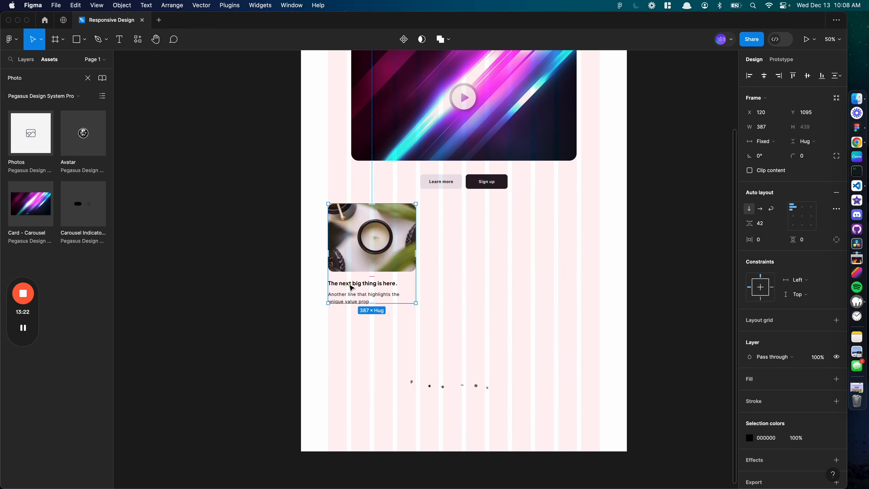
{"action": "left_click", "coordinate": [351, 287]}
{"action": "left_click", "coordinate": [762, 223]}
{"action": "key", "text": "Down"}
{"action": "key", "text": "Down"}
{"action": "key", "text": "Down"}
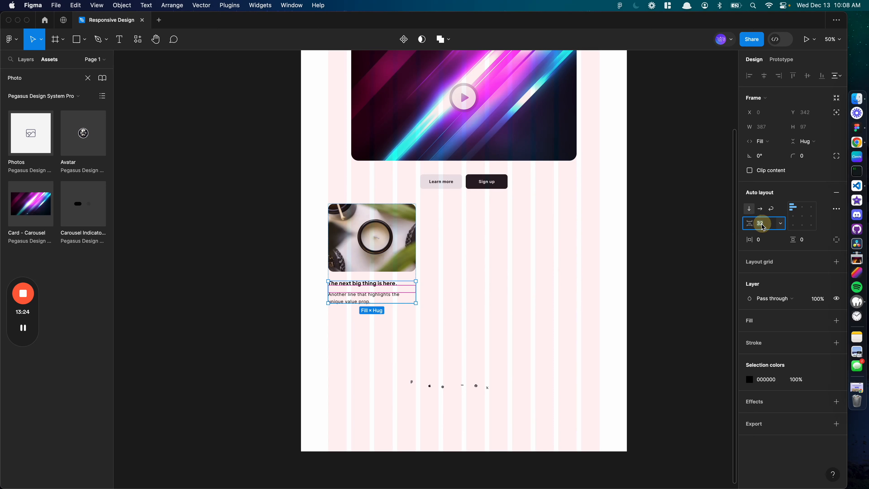
{"action": "key", "text": "Down"}
{"action": "key", "text": "Down"}
{"action": "key", "text": "Down"}
{"action": "key", "text": "Down"}
{"action": "key", "text": "Down"}
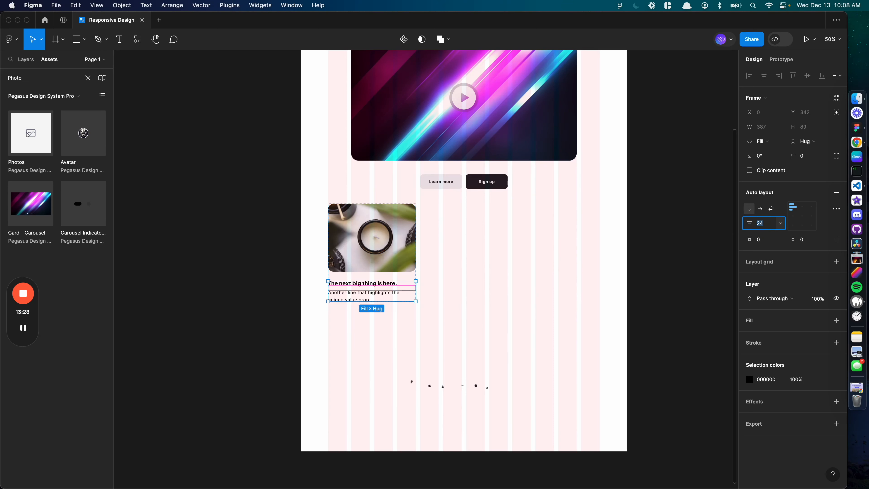
- Set the spacing between the photo and the text group in the card's auto layout to 32
{"action": "left_click", "coordinate": [247, 266]}
{"action": "left_click", "coordinate": [345, 258]}
{"action": "left_click", "coordinate": [762, 223]}
{"action": "type", "text": "32"}
{"action": "key", "text": "Return"}
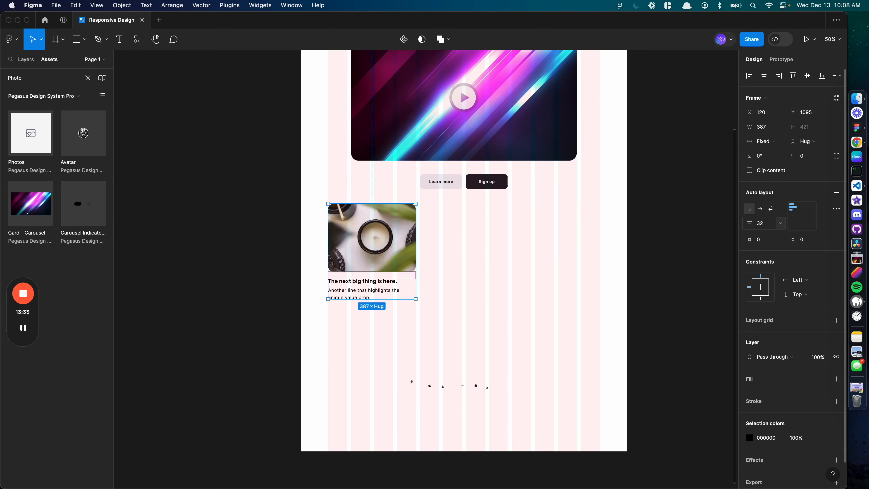
{"action": "left_click", "coordinate": [257, 287]}
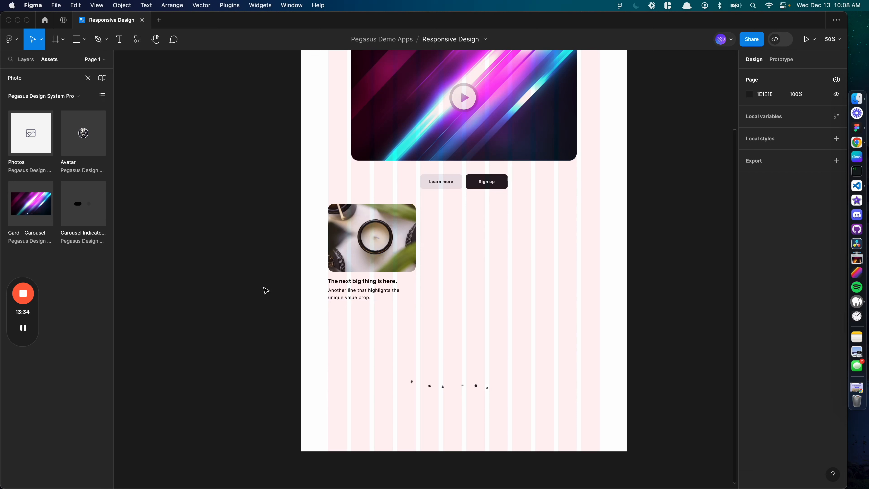
- Duplicate the photo card into the next four grid columns at X 527, Y 1095 with a width of 386
{"action": "left_click", "coordinate": [379, 261]}
{"action": "left_click", "coordinate": [352, 257]}
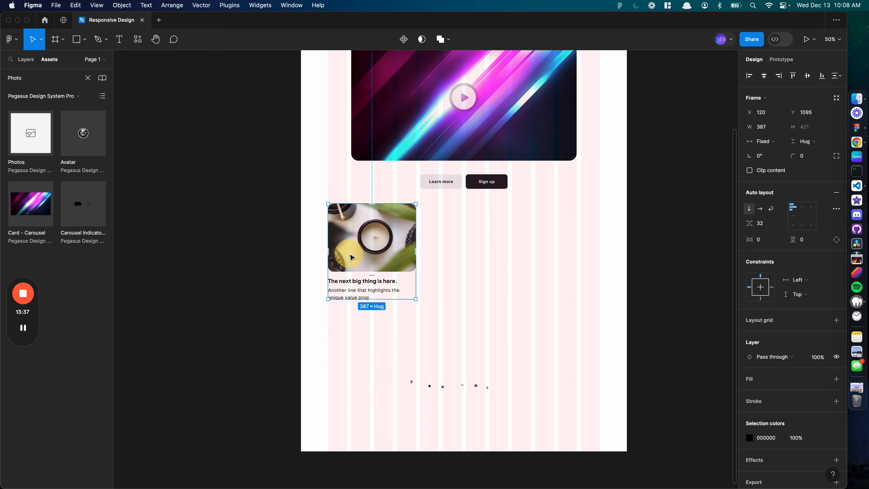
{"action": "left_click_drag", "start_coordinate": [352, 257], "coordinate": [445, 259]}
{"action": "left_click_drag", "start_coordinate": [506, 239], "coordinate": [506, 238]}
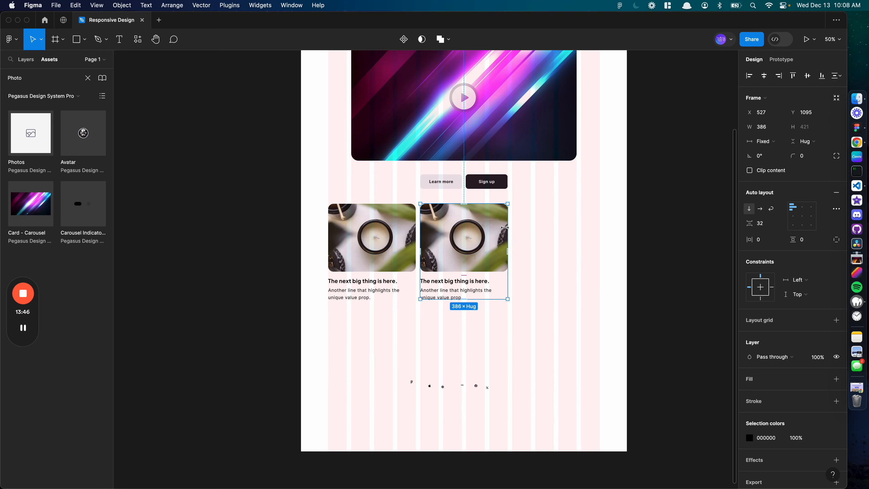
- Set the width of the photo in both cards to Fill container
{"action": "double_click", "coordinate": [488, 225]}
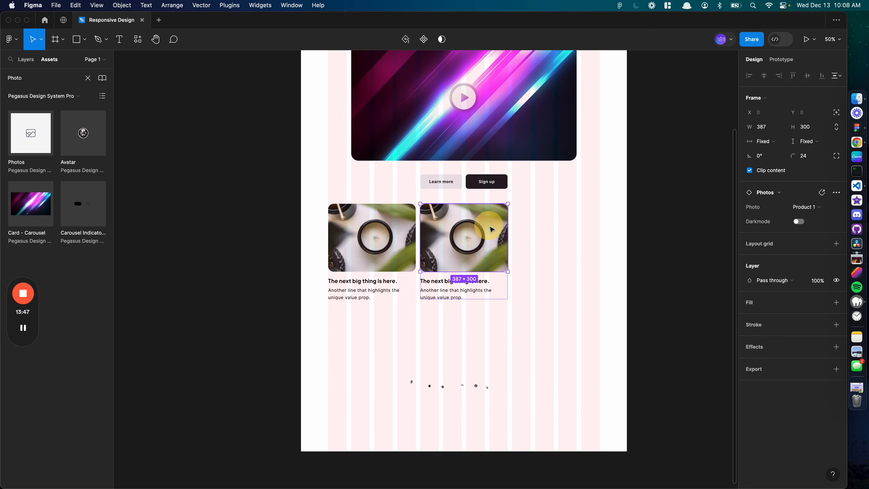
{"action": "left_click", "coordinate": [761, 141]}
{"action": "left_click", "coordinate": [763, 151]}
{"action": "double_click", "coordinate": [381, 237]}
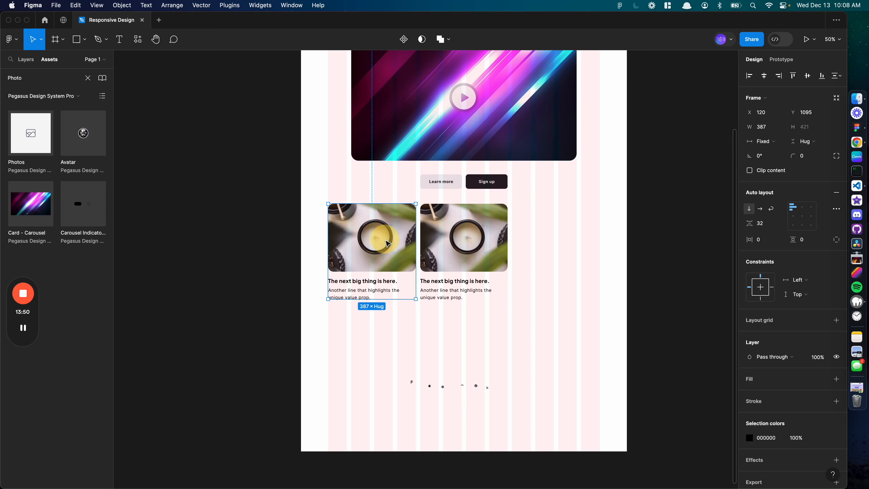
{"action": "left_click", "coordinate": [761, 141]}
{"action": "left_click", "coordinate": [764, 152]}
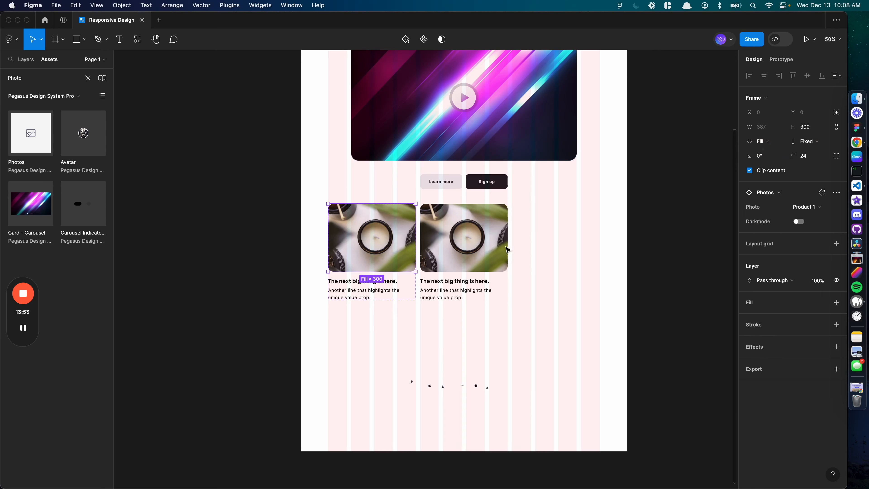
{"action": "left_click", "coordinate": [501, 257]}
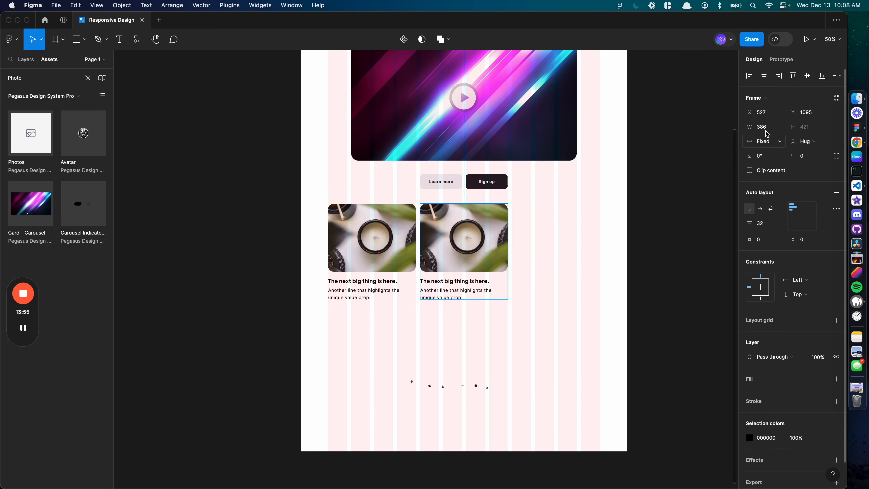
{"action": "double_click", "coordinate": [456, 256]}
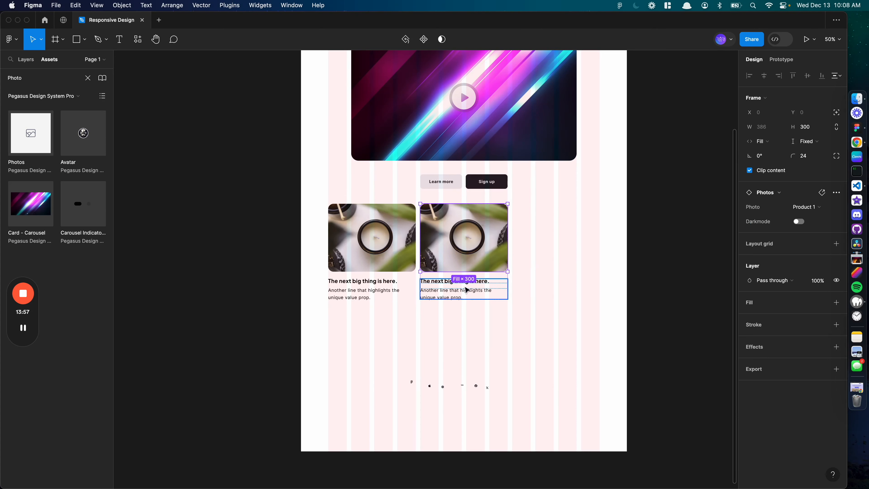
- Place a third copy of the photo card in the last four grid columns at X 933, Y 1095 and try resizing the cards
{"action": "left_click", "coordinate": [520, 240]}
{"action": "left_click", "coordinate": [486, 246]}
{"action": "left_click_drag", "start_coordinate": [507, 245], "coordinate": [538, 241]}
{"action": "key", "text": "super+z"}
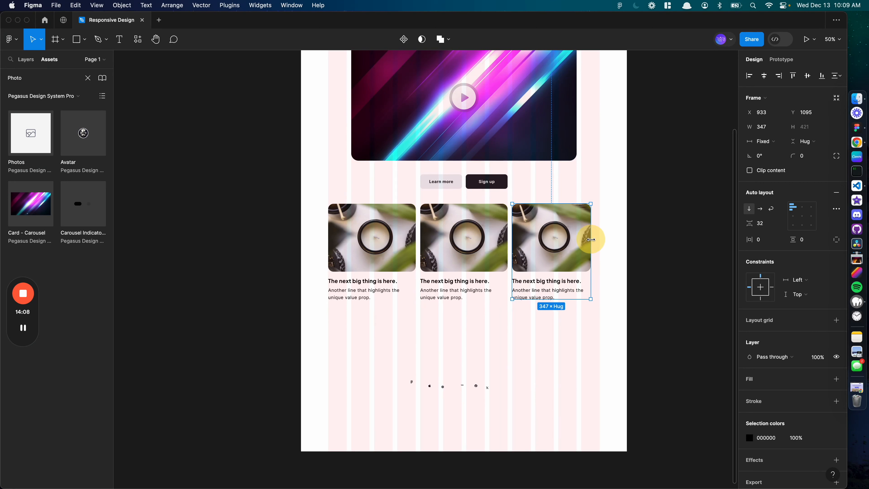
{"action": "left_click", "coordinate": [506, 236]}
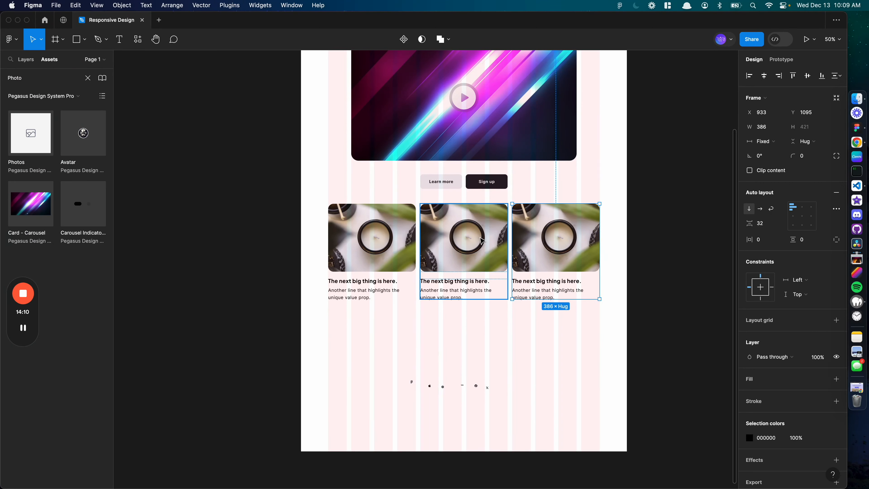
{"action": "left_click_drag", "start_coordinate": [508, 236], "coordinate": [498, 236]}
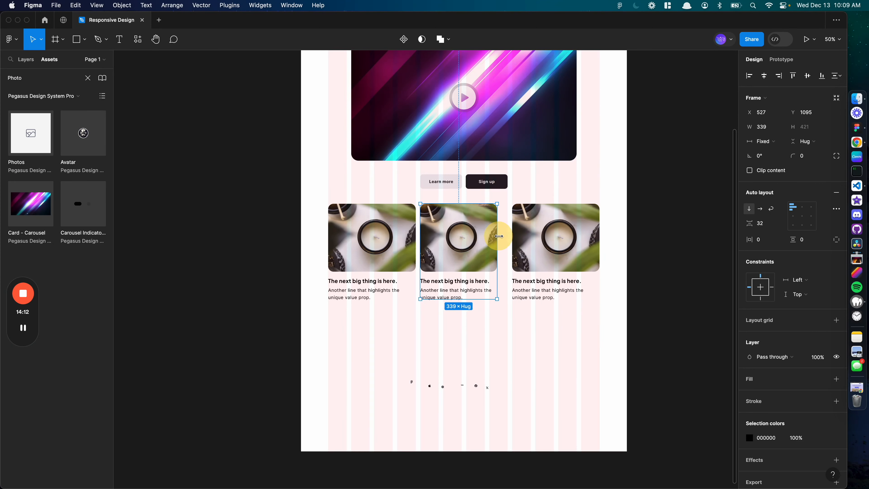
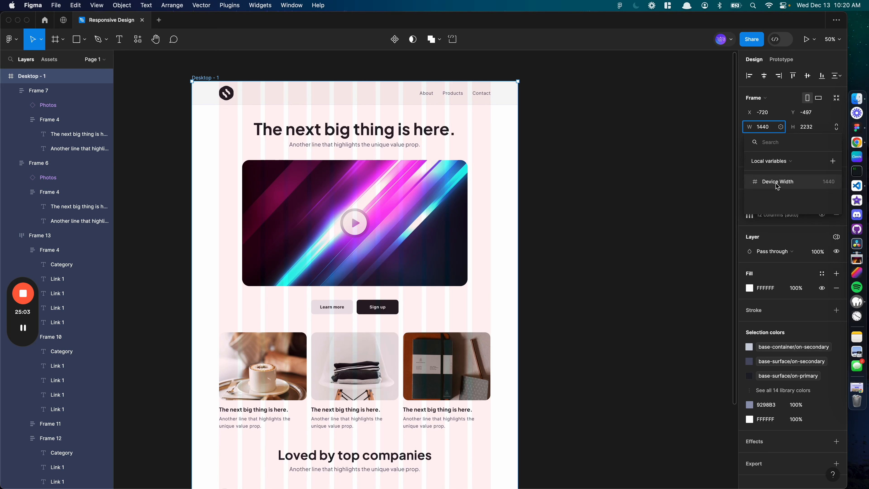
- Bind the Desktop - 1 frame's width to the Device Width variable and duplicate the frame beside it at X 762, Y -497
{"action": "left_click", "coordinate": [776, 184]}
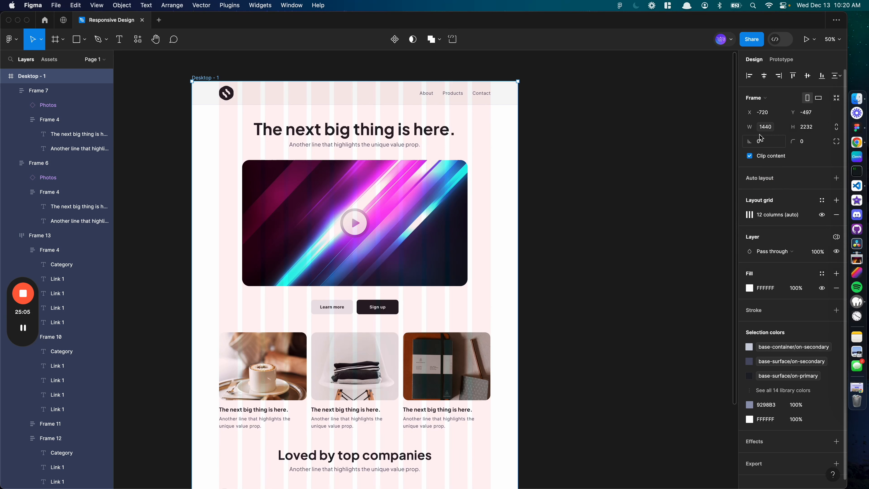
{"action": "left_click_drag", "start_coordinate": [207, 78], "coordinate": [546, 86]}
{"action": "left_click_drag", "start_coordinate": [501, 148], "coordinate": [389, 133]}
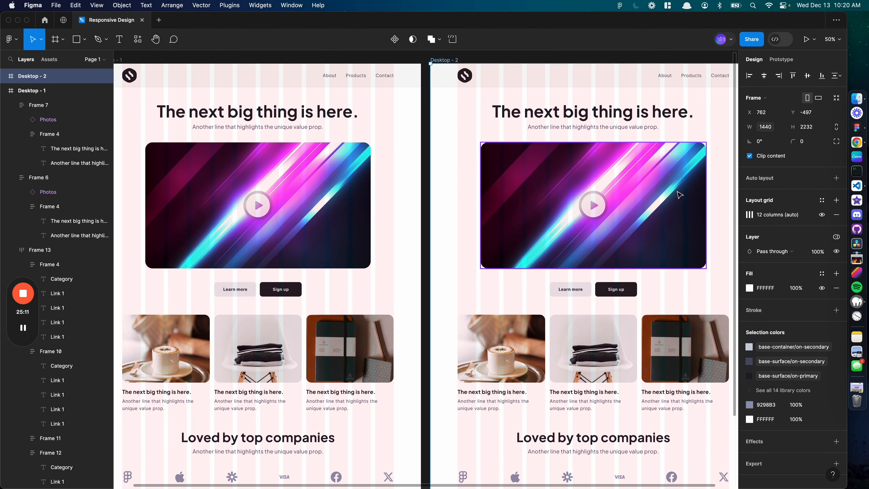
- Switch the Breakpoints variable mode of the duplicated frame Desktop - 2 to Mobile
{"action": "left_click", "coordinate": [835, 237]}
{"action": "mouse_move", "coordinate": [797, 273]}
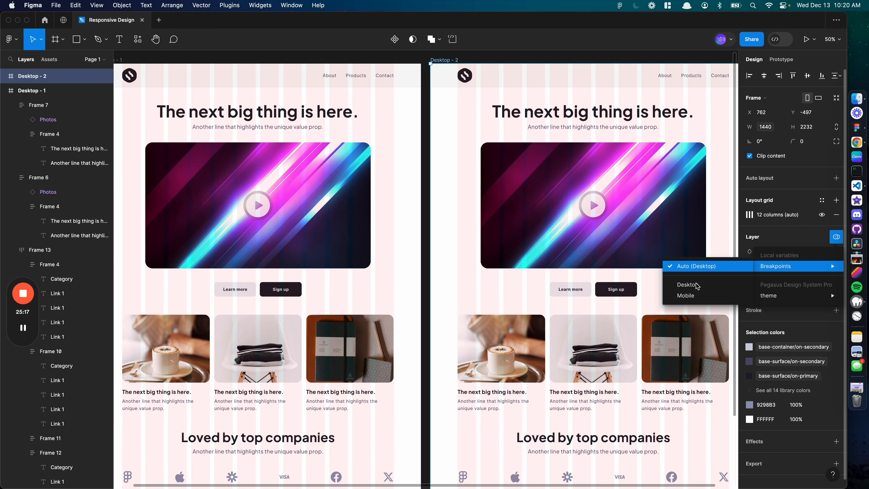
{"action": "left_click", "coordinate": [685, 295]}
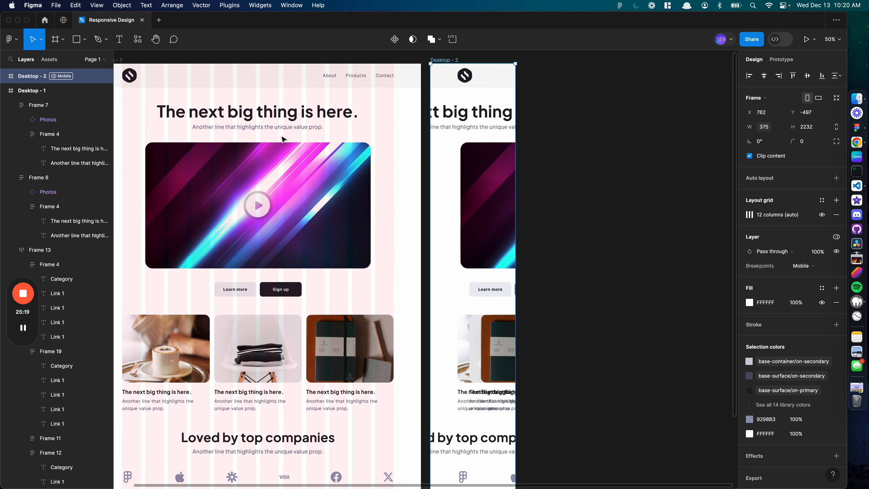
- Set the Breakpoints variable mode of the Desktop - 1 frame explicitly to Desktop
{"action": "left_click", "coordinate": [120, 60]}
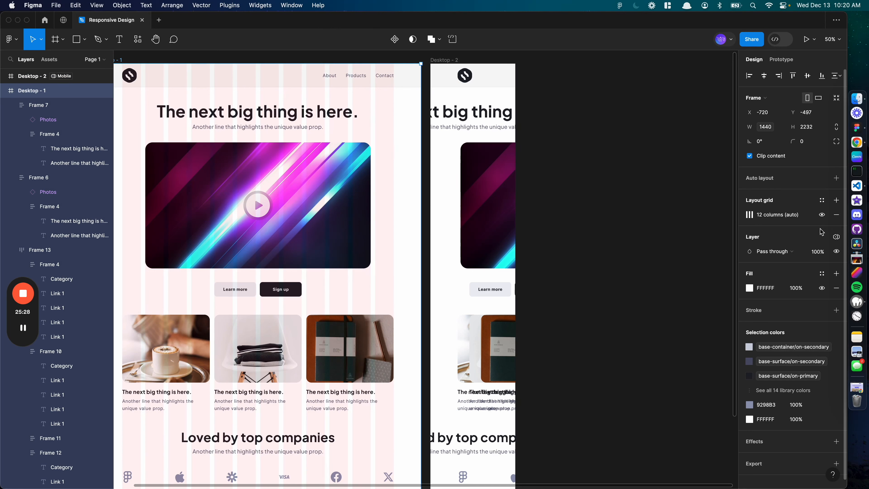
{"action": "left_click", "coordinate": [836, 236]}
{"action": "mouse_move", "coordinate": [797, 265]}
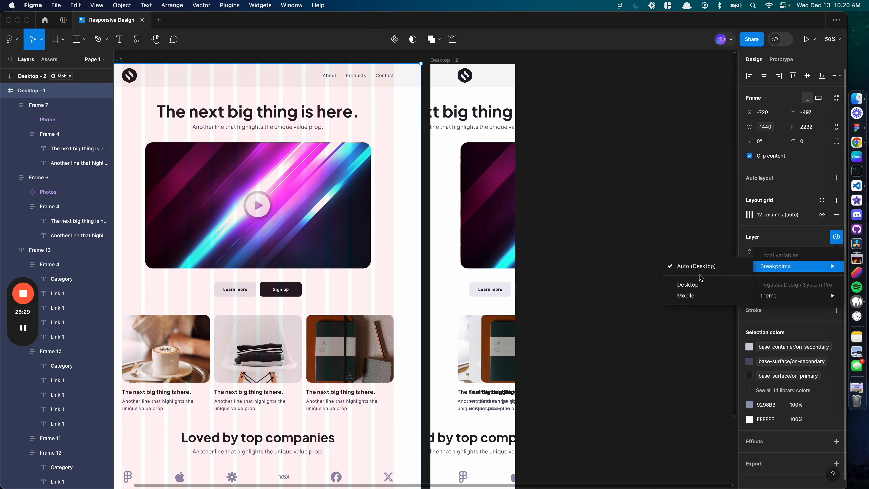
{"action": "left_click", "coordinate": [690, 284]}
{"action": "left_click", "coordinate": [576, 168]}
- Compare the hero headline and video player in the mobile and desktop frames, and examine the desktop headline together with its subline
{"action": "scroll", "coordinate": [578, 171], "scroll_direction": "up", "scroll_amount": 2}
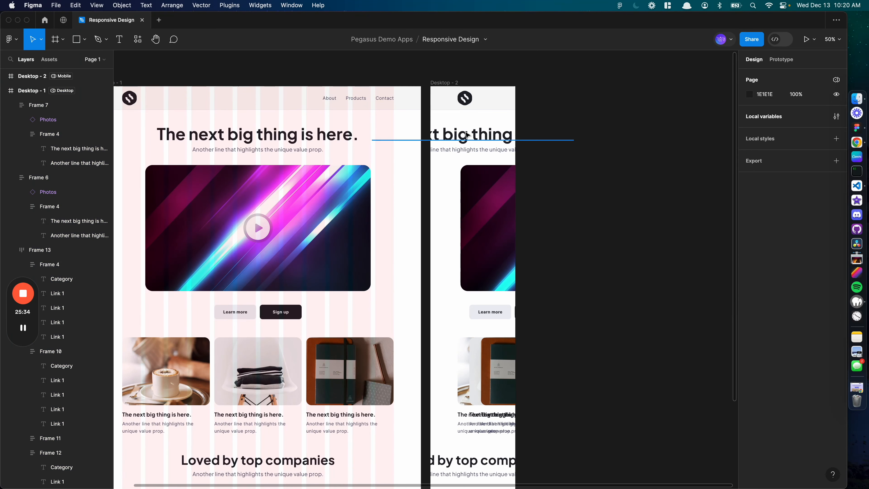
{"action": "left_click_drag", "start_coordinate": [308, 138], "coordinate": [493, 138]}
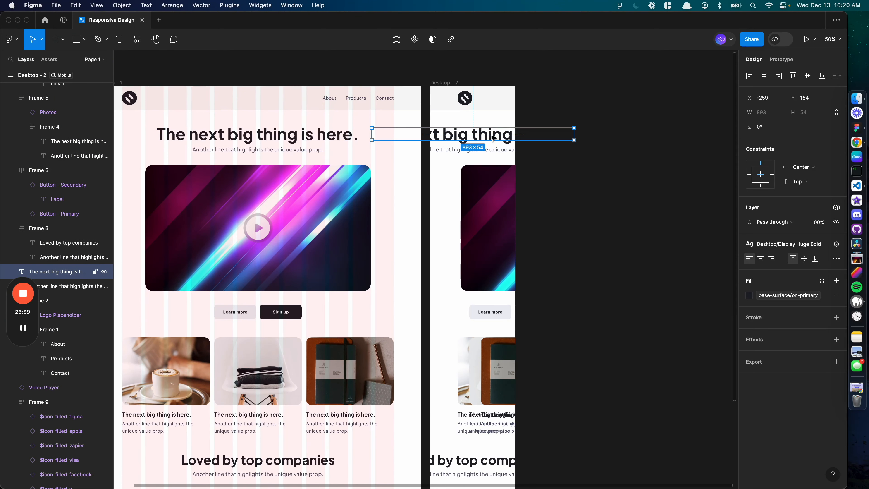
{"action": "left_click", "coordinate": [306, 140]}
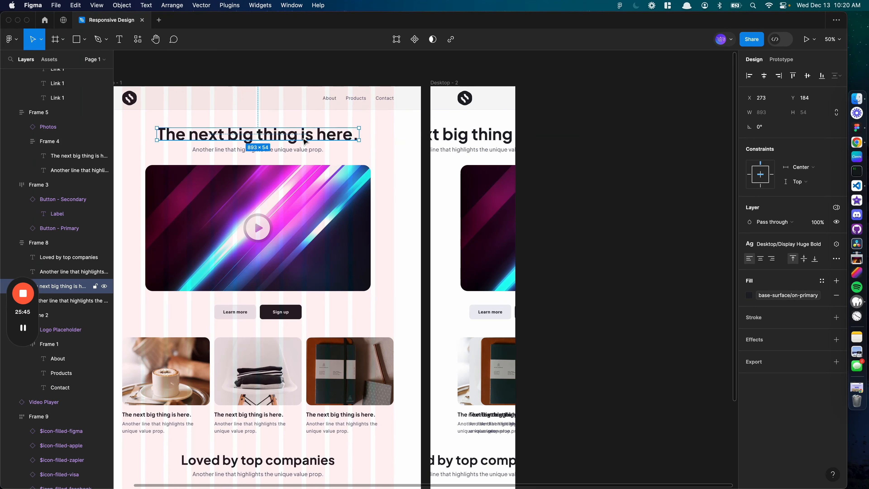
{"action": "left_click", "coordinate": [471, 191]}
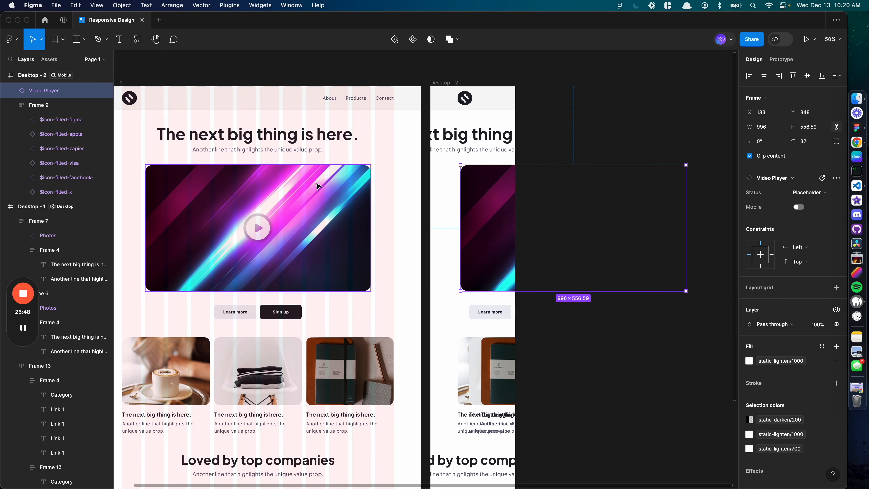
{"action": "left_click", "coordinate": [318, 187]}
{"action": "left_click", "coordinate": [265, 134]}
{"action": "left_click", "coordinate": [262, 149], "text": "shift"}
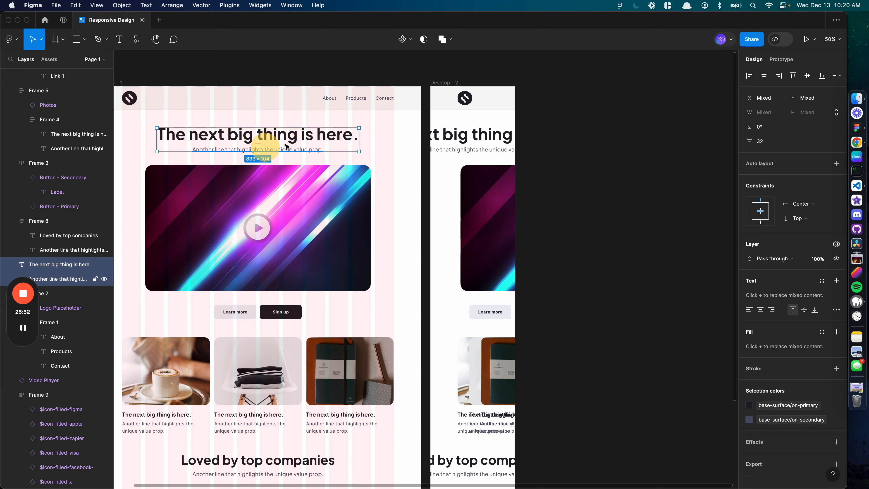
- Move the Desktop - 2 mobile frame farther away from the desktop frame
{"action": "left_click", "coordinate": [441, 84]}
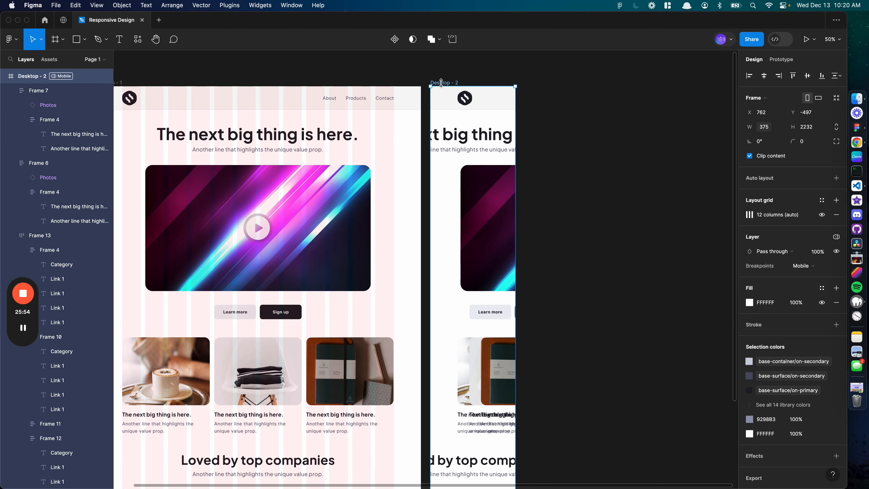
{"action": "left_click_drag", "start_coordinate": [441, 83], "coordinate": [682, 72]}
{"action": "left_click", "coordinate": [490, 112]}
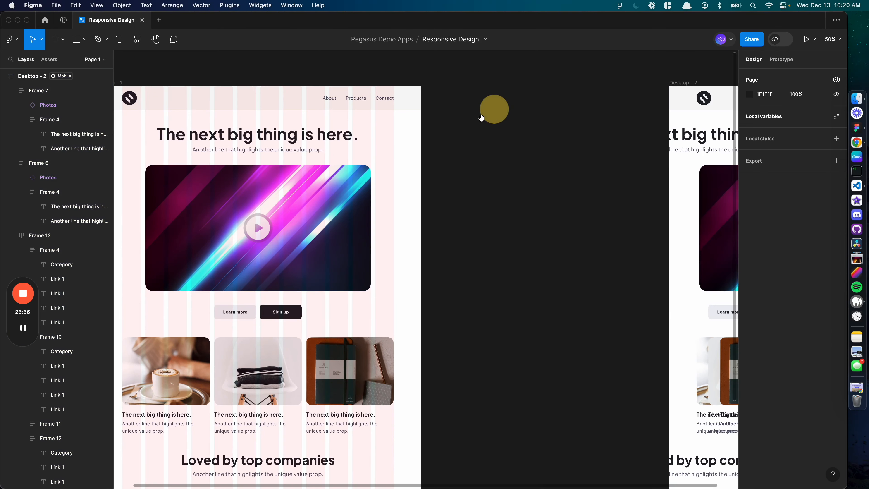
- Combine the desktop hero headline, subline and video player in one vertical auto layout and stretch it to the full frame width of 1440
{"action": "scroll", "coordinate": [490, 113], "scroll_direction": "left", "scroll_amount": 5}
{"action": "left_click", "coordinate": [461, 179]}
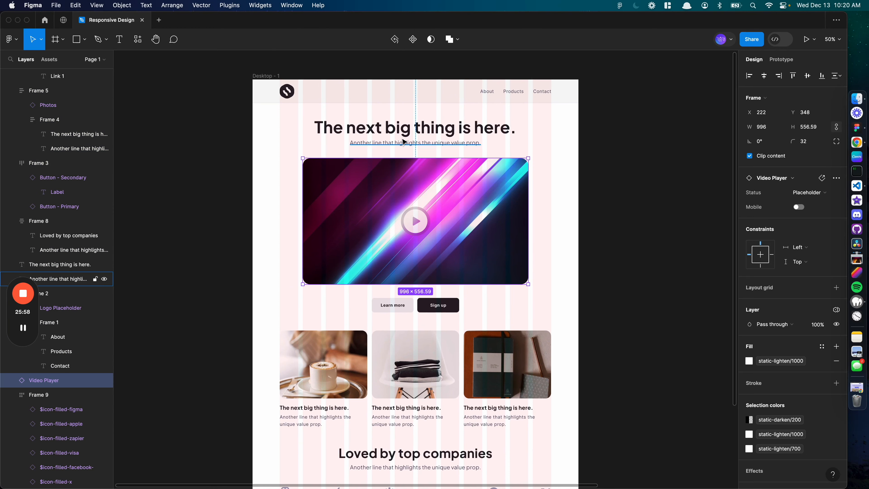
{"action": "left_click", "coordinate": [402, 128]}
{"action": "left_click", "coordinate": [404, 142], "text": "shift"}
{"action": "left_click", "coordinate": [398, 178], "text": "shift"}
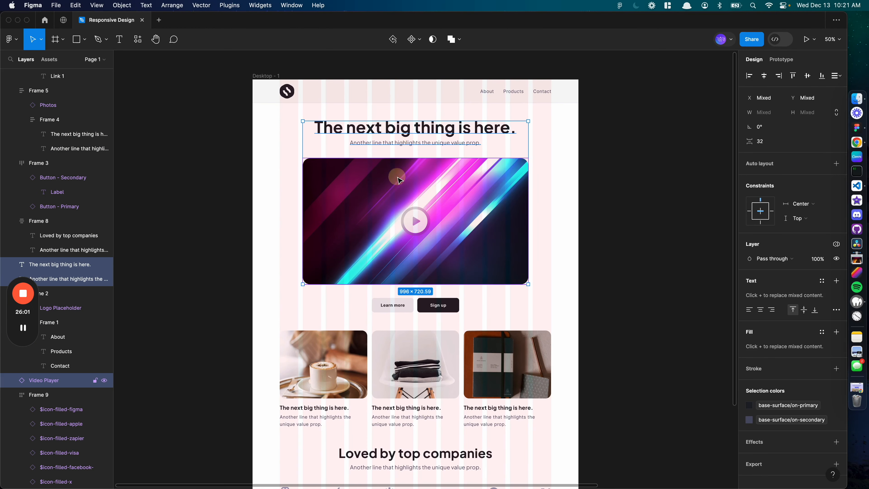
{"action": "key", "text": "shift+a"}
{"action": "left_click_drag", "start_coordinate": [282, 157], "coordinate": [252, 156]}
{"action": "left_click_drag", "start_coordinate": [530, 155], "coordinate": [578, 155]}
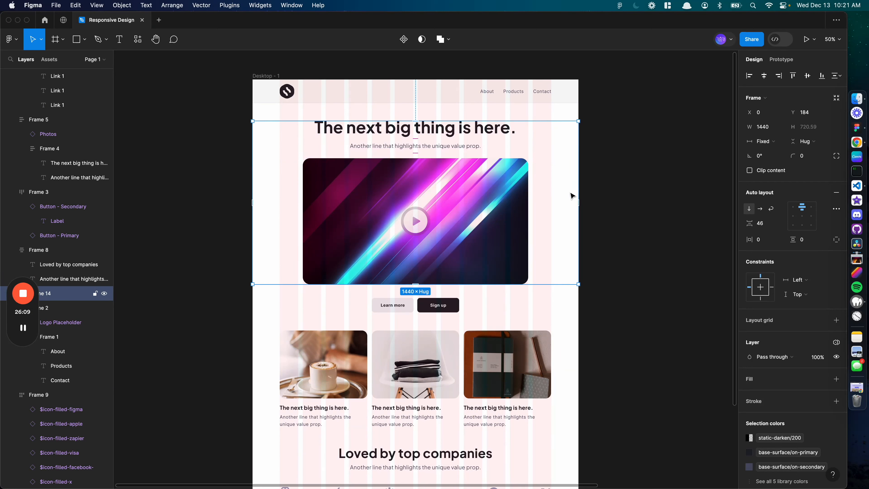
- Examine the sizing settings of the headline, subline and video player inside the new auto layout, and of the layout frame itself
{"action": "left_click", "coordinate": [446, 132]}
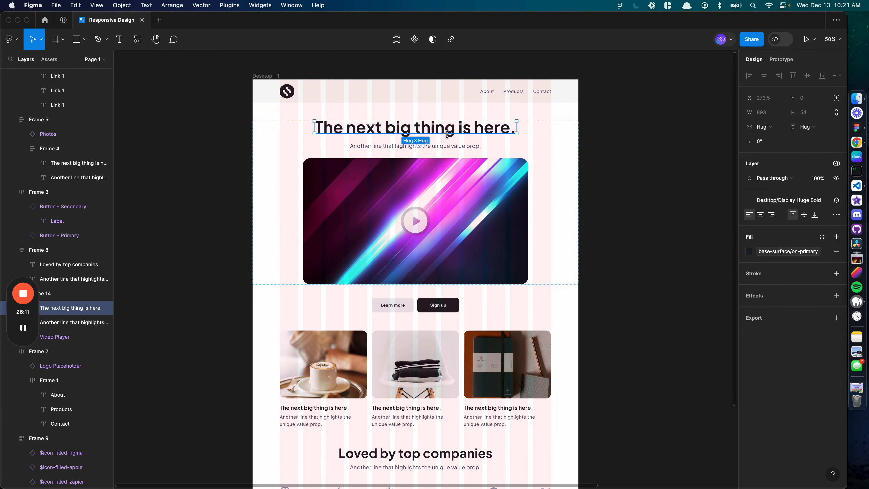
{"action": "left_click", "coordinate": [446, 146]}
{"action": "left_click", "coordinate": [449, 170]}
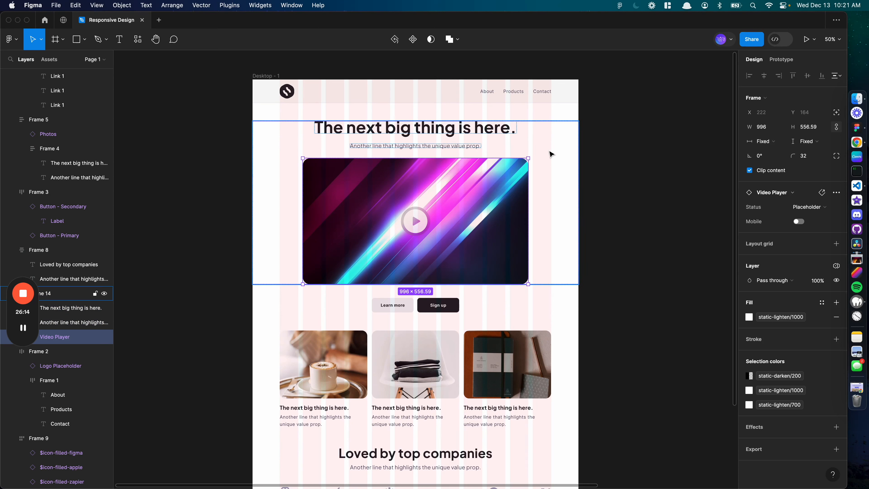
{"action": "left_click", "coordinate": [550, 154]}
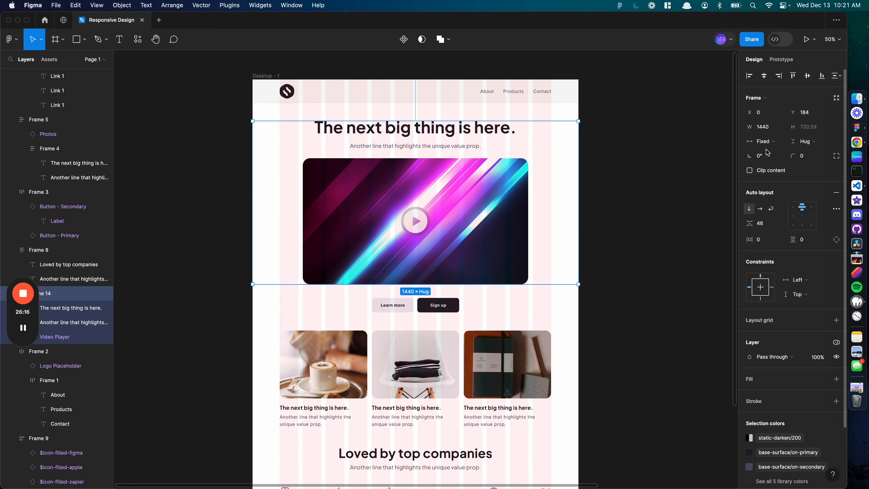
- Set the hero auto layout's horizontal padding to 120
{"action": "type", "text": "120"}
{"action": "key", "text": "Return"}
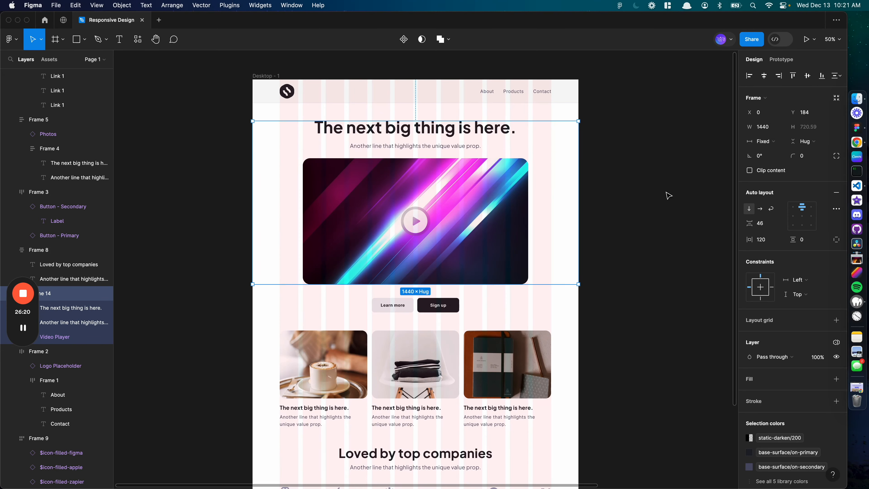
{"action": "left_click", "coordinate": [627, 180]}
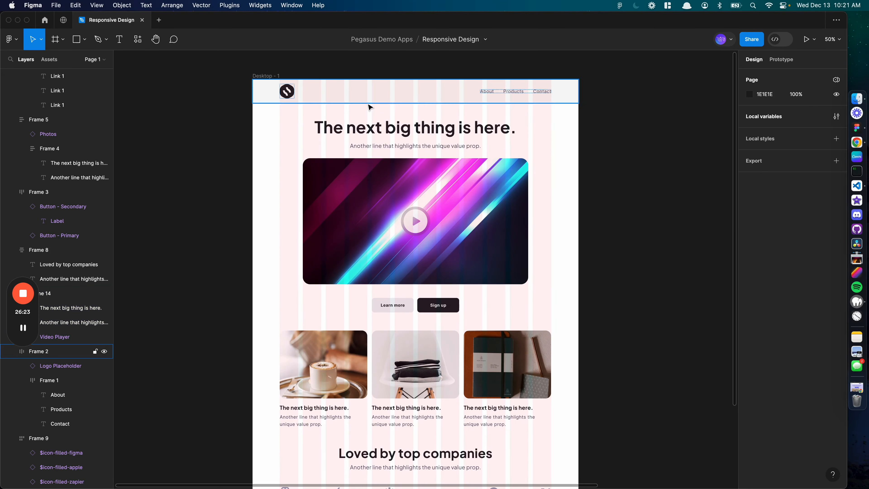
- Create a number variable named "Global gutter" in the Breakpoints collection
{"action": "left_click", "coordinate": [836, 116]}
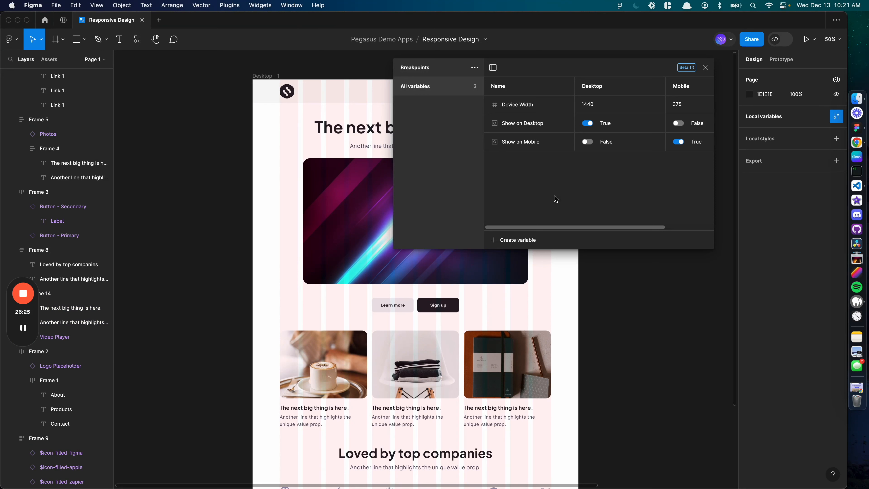
{"action": "left_click", "coordinate": [531, 239]}
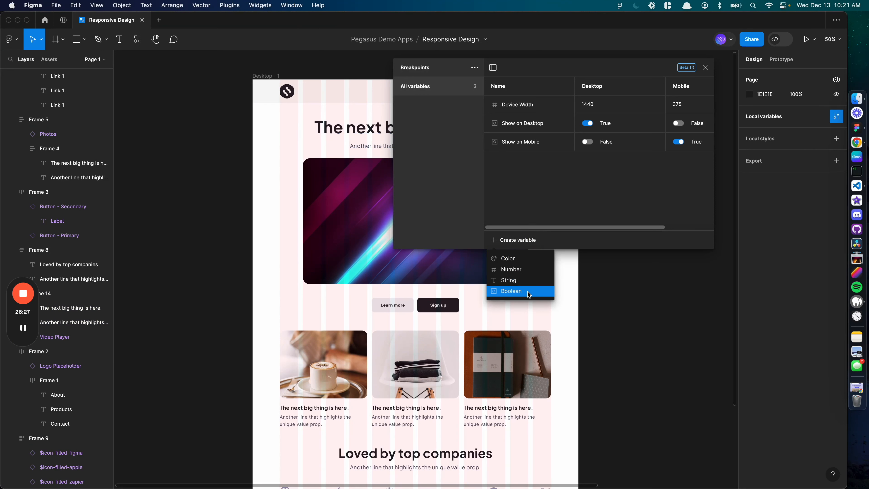
{"action": "left_click", "coordinate": [516, 269]}
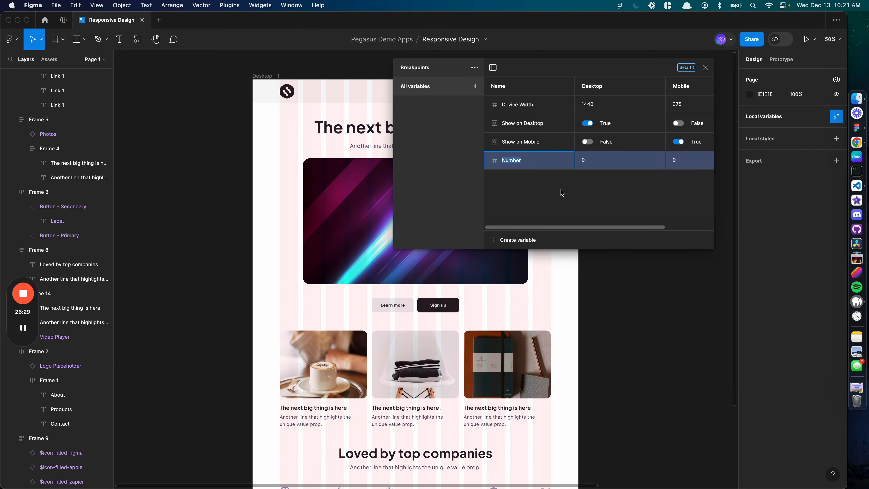
{"action": "type", "text": "Gobal gutt"}
{"action": "left_click", "coordinate": [509, 161]}
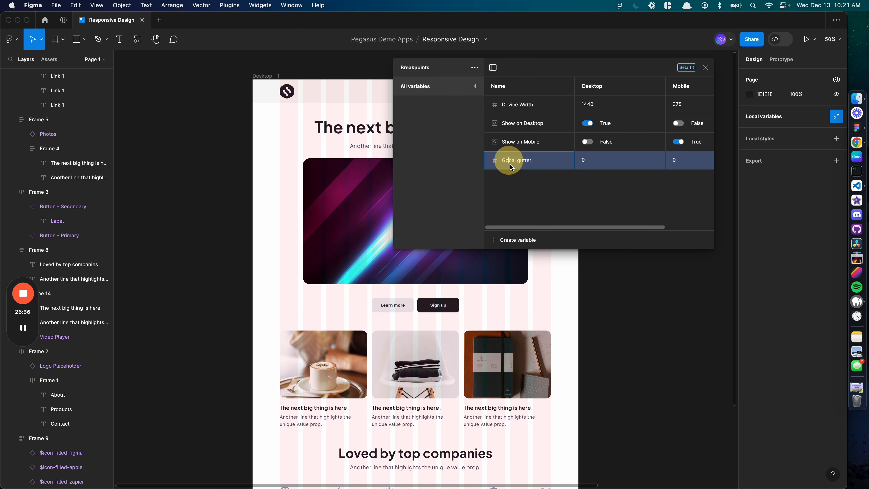
{"action": "type", "text": "l"}
- Set the Global gutter variable to 120 for Desktop and enter its Mobile value
{"action": "left_click", "coordinate": [591, 163]}
{"action": "type", "text": "120"}
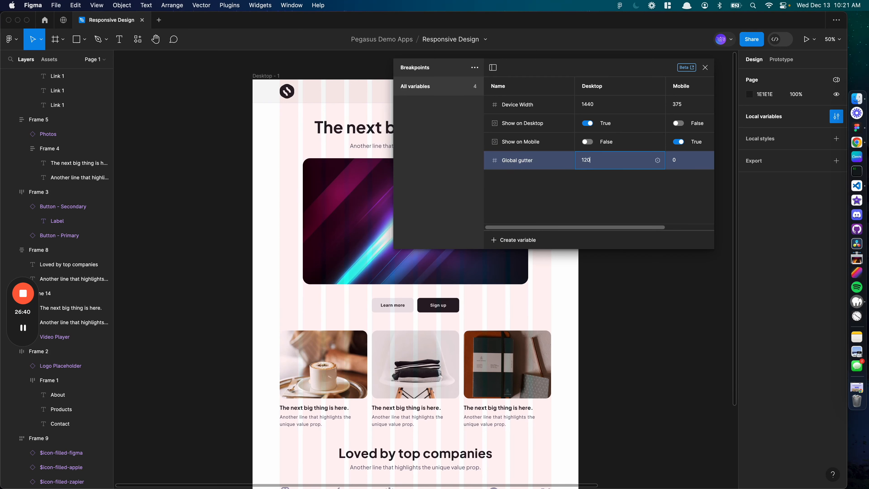
{"action": "left_click", "coordinate": [683, 166]}
{"action": "type", "text": "2"}
{"action": "left_click", "coordinate": [642, 193]}
{"action": "left_click", "coordinate": [705, 68]}
- Bind the hero auto layout's horizontal padding to the Global gutter variable
{"action": "left_click", "coordinate": [277, 145]}
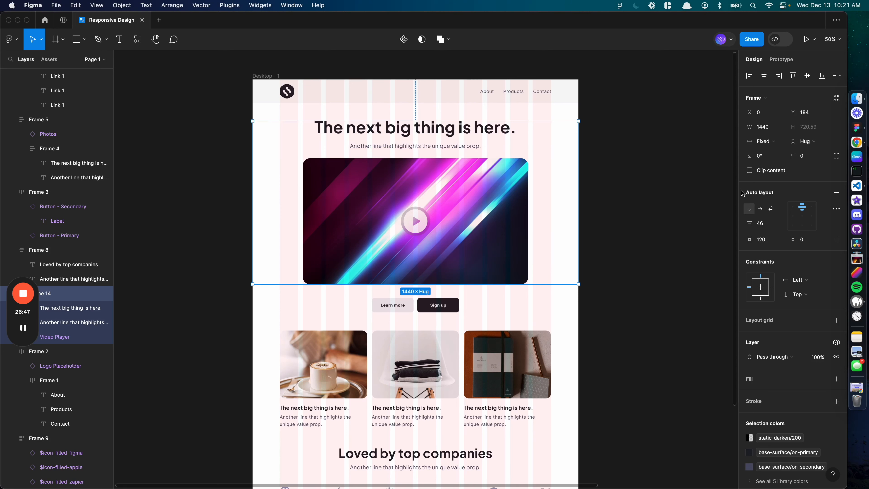
{"action": "left_click", "coordinate": [780, 240]}
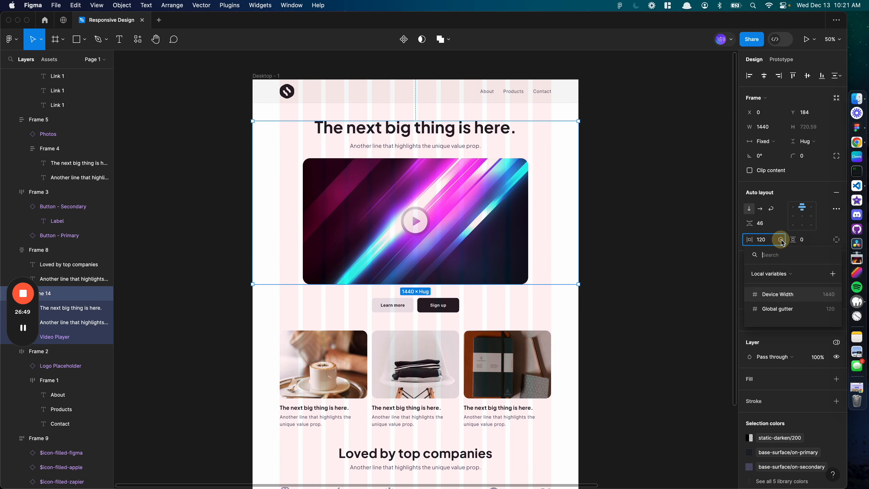
{"action": "left_click", "coordinate": [798, 310]}
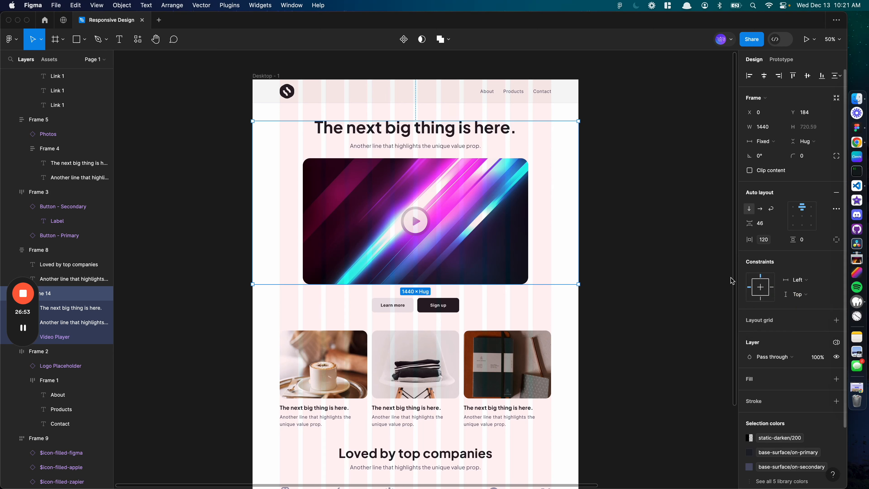
- Set the hero headline and subline to fill the container width and centre their text
{"action": "left_click", "coordinate": [374, 135]}
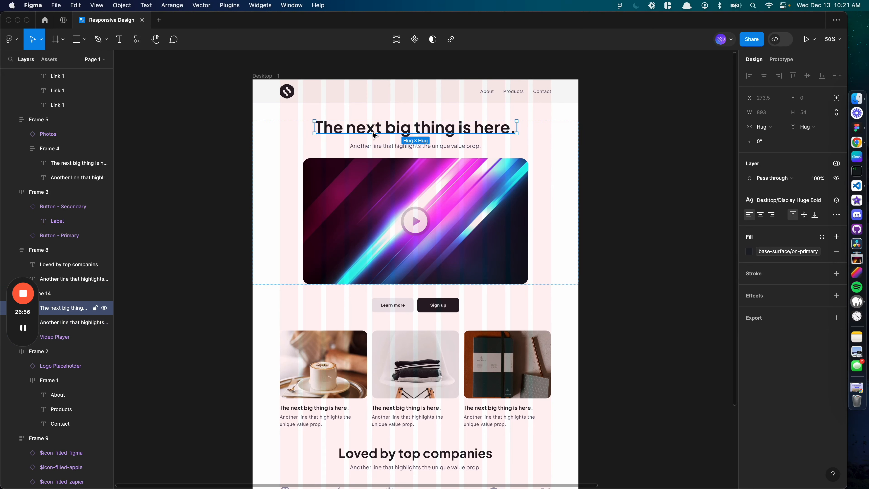
{"action": "left_click", "coordinate": [377, 146], "text": "shift"}
{"action": "left_click", "coordinate": [760, 128]}
{"action": "left_click", "coordinate": [766, 138]}
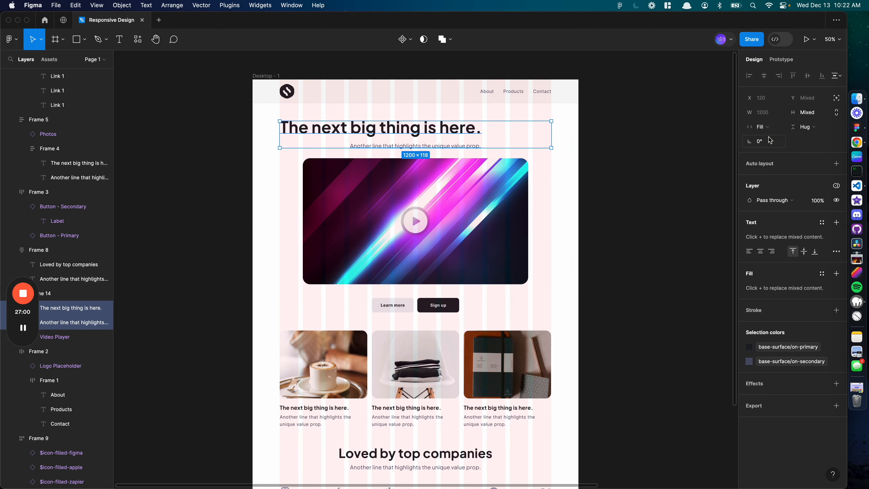
{"action": "left_click", "coordinate": [760, 251]}
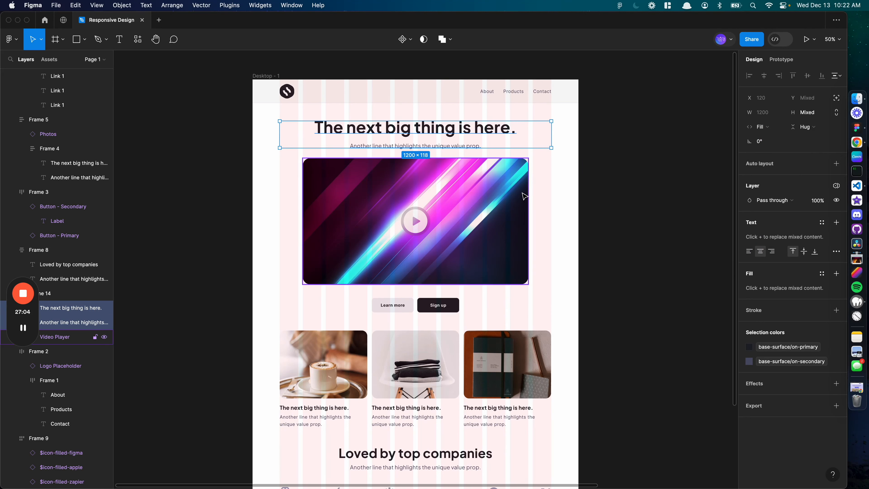
- Stretch the auto layout holding the Learn more and Sign up buttons to the full frame width of 1440
{"action": "scroll", "coordinate": [444, 240], "scroll_direction": "down", "scroll_amount": 1}
{"action": "left_click", "coordinate": [427, 303]}
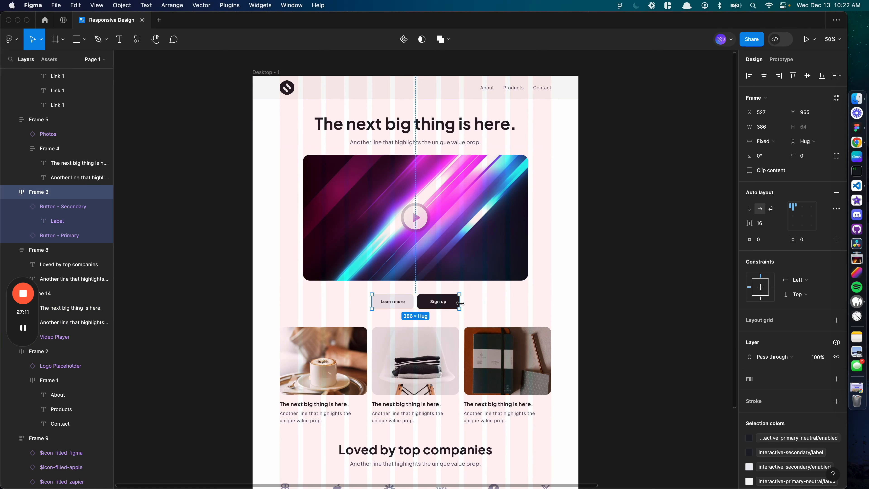
{"action": "left_click", "coordinate": [437, 302]}
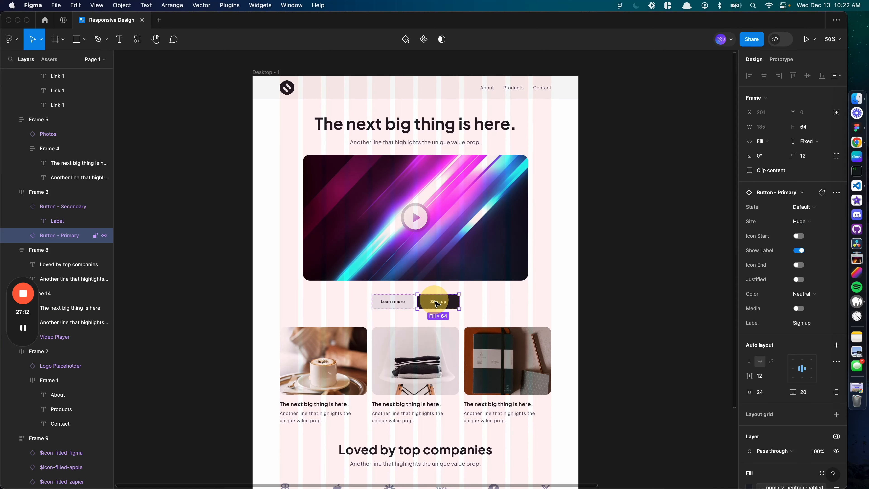
{"action": "left_click", "coordinate": [392, 302], "text": "shift"}
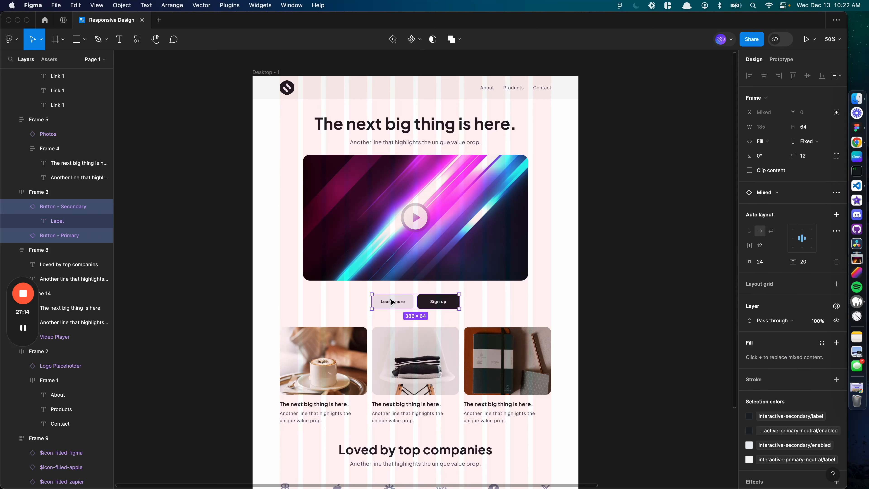
{"action": "left_click", "coordinate": [469, 301]}
{"action": "left_click", "coordinate": [444, 302]}
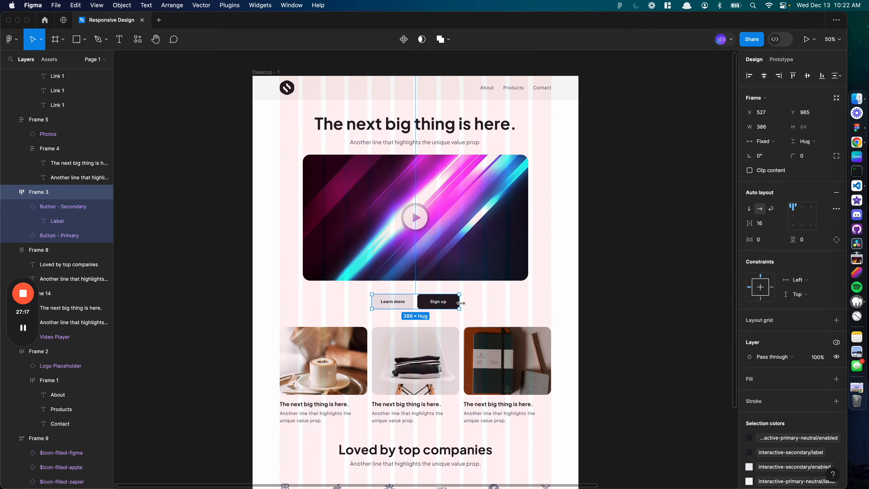
{"action": "left_click_drag", "start_coordinate": [460, 303], "coordinate": [579, 299]}
{"action": "left_click_drag", "start_coordinate": [372, 301], "coordinate": [253, 304]}
- Bind the button row's horizontal padding to the Global gutter variable
{"action": "left_click", "coordinate": [780, 239]}
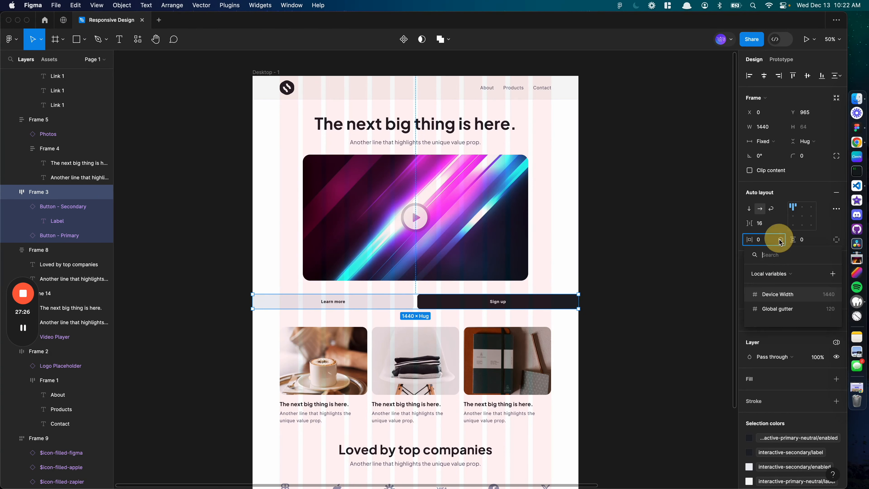
{"action": "left_click", "coordinate": [780, 309]}
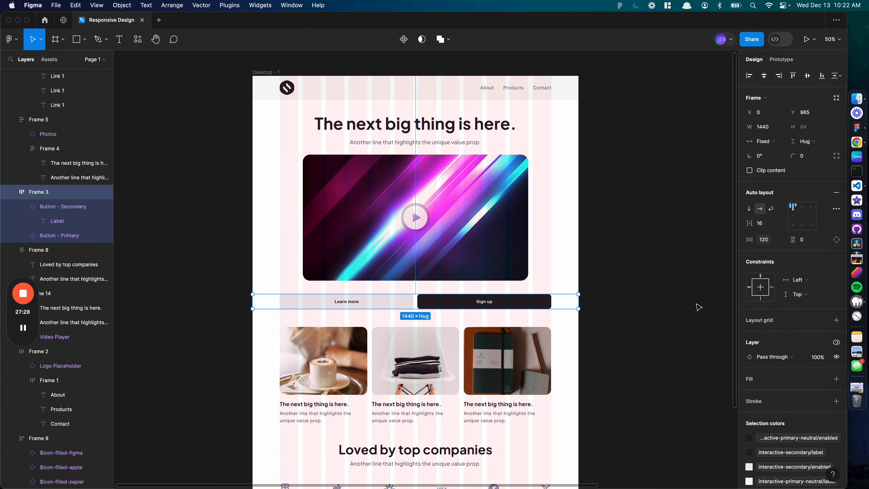
{"action": "left_click", "coordinate": [629, 286]}
- Give the Learn more and Sign up buttons a fixed width of 160
{"action": "double_click", "coordinate": [462, 230]}
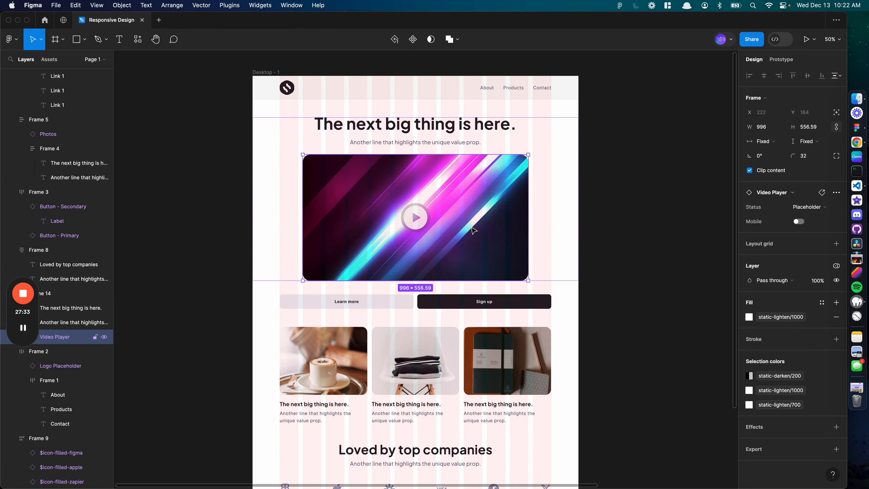
{"action": "left_click", "coordinate": [354, 303]}
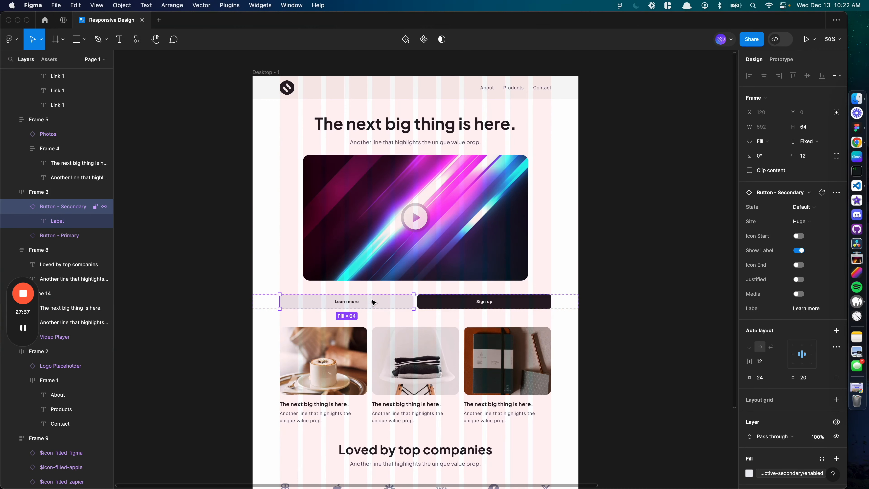
{"action": "left_click", "coordinate": [457, 303], "text": "shift"}
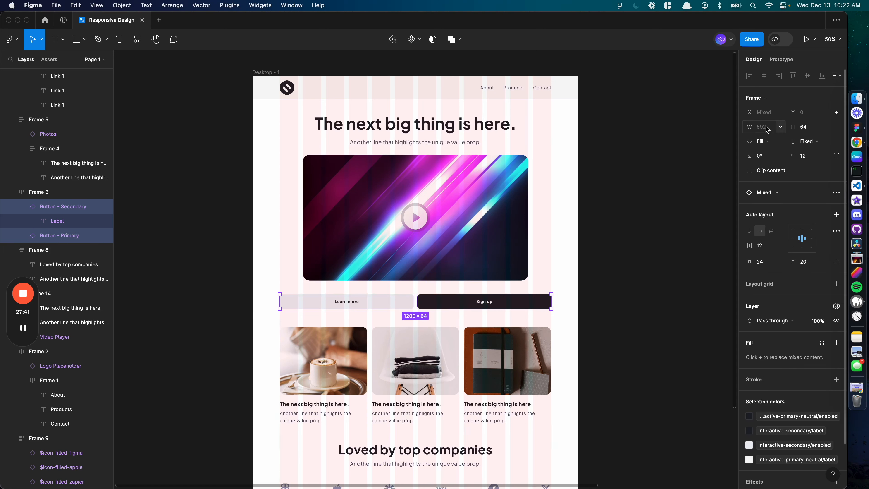
{"action": "left_click", "coordinate": [763, 141]}
{"action": "left_click", "coordinate": [778, 120]}
{"action": "left_click", "coordinate": [769, 128]}
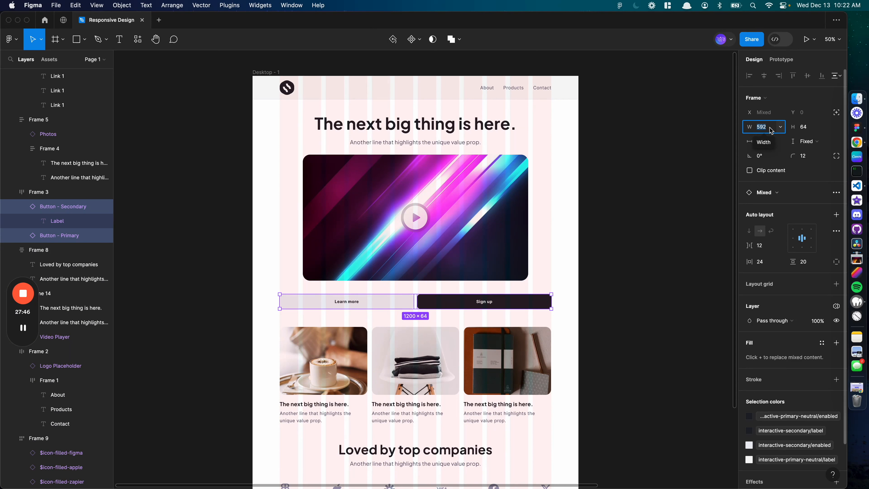
{"action": "type", "text": "160"}
{"action": "key", "text": "Return"}
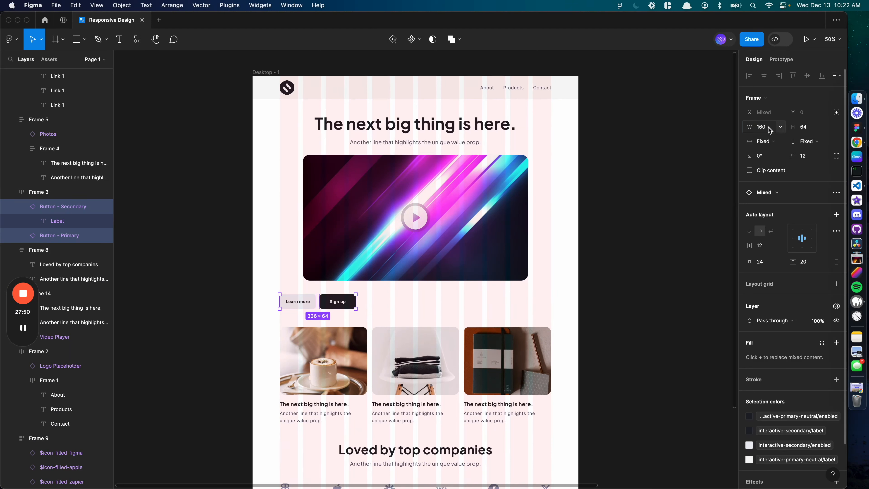
- Centre the two buttons within their auto layout row and set both button widths to 200
{"action": "left_click", "coordinate": [375, 303]}
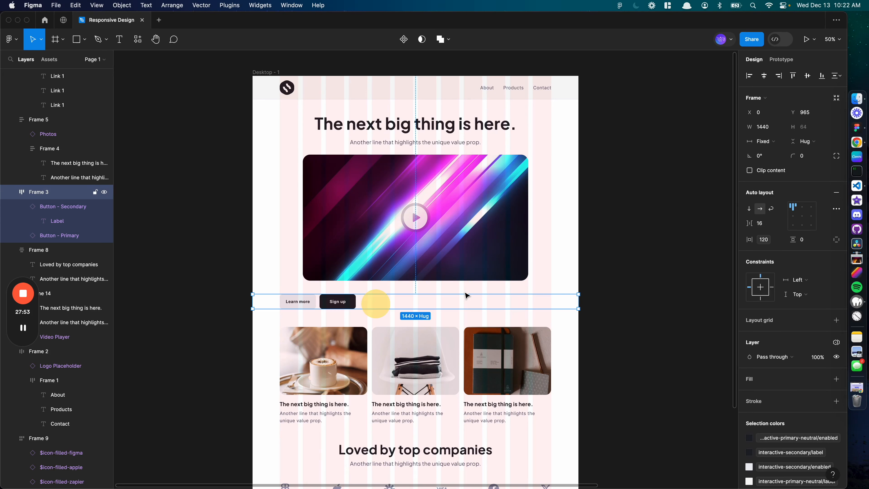
{"action": "left_click", "coordinate": [802, 216]}
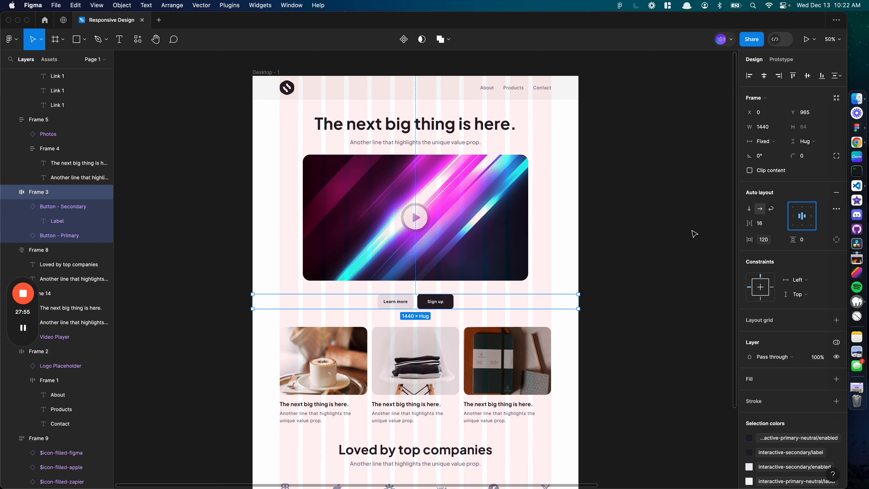
{"action": "left_click", "coordinate": [445, 305]}
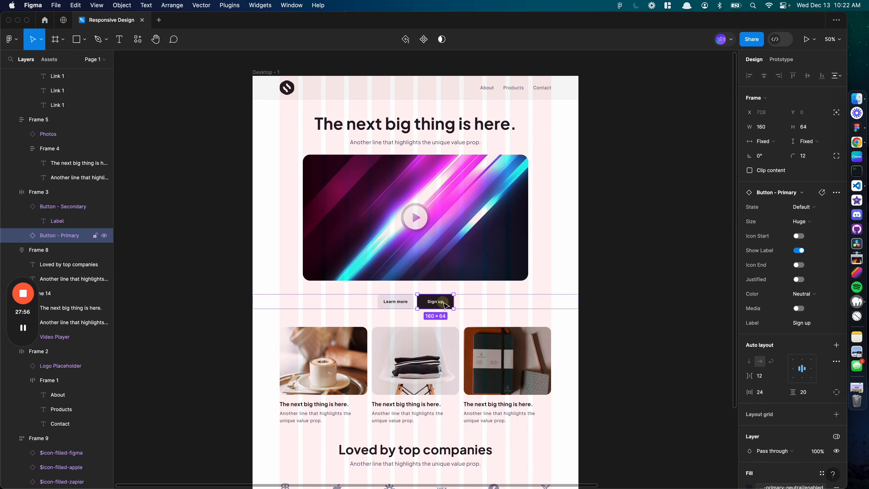
{"action": "left_click", "coordinate": [380, 307], "text": "shift"}
{"action": "left_click", "coordinate": [769, 130]}
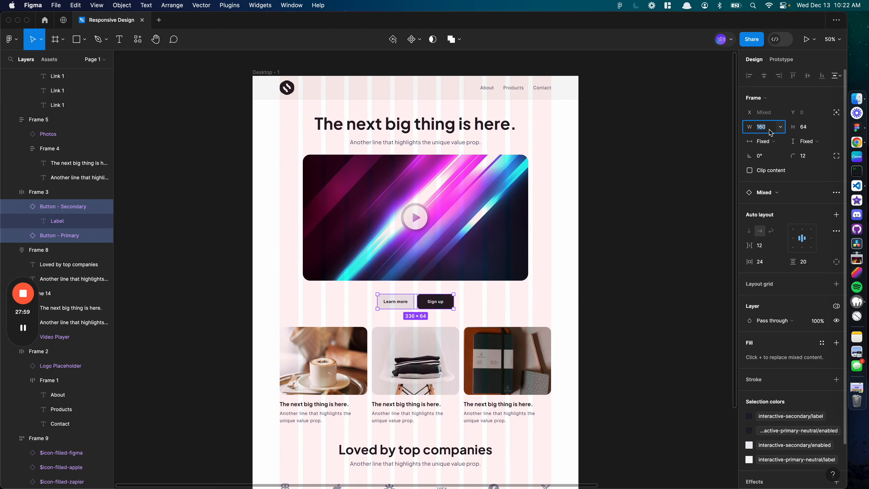
{"action": "type", "text": "200"}
{"action": "key", "text": "Return"}
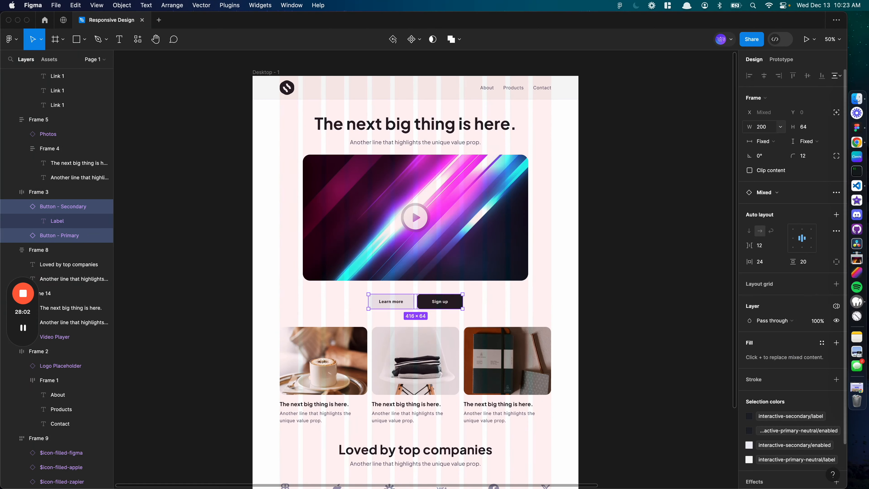
{"action": "key", "text": "Escape"}
- Delete the Desktop - 2 frame from the canvas
{"action": "left_click", "coordinate": [468, 188]}
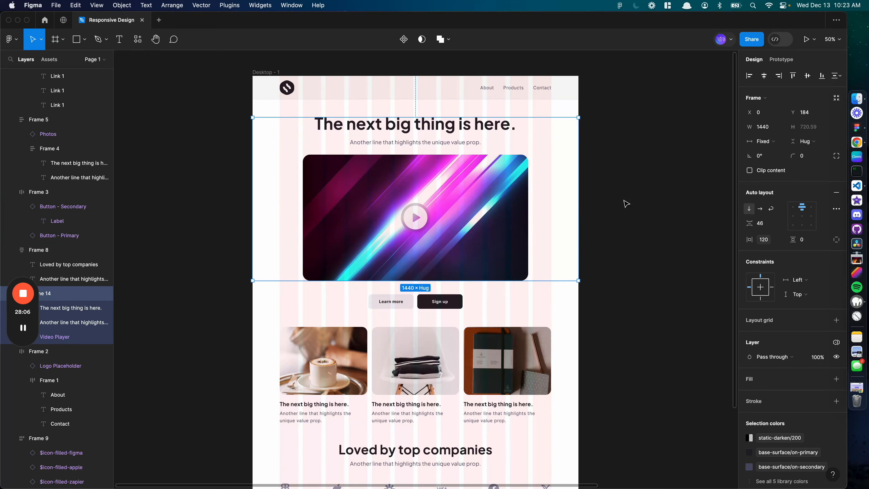
{"action": "scroll", "coordinate": [388, 180], "scroll_direction": "right", "scroll_amount": 5}
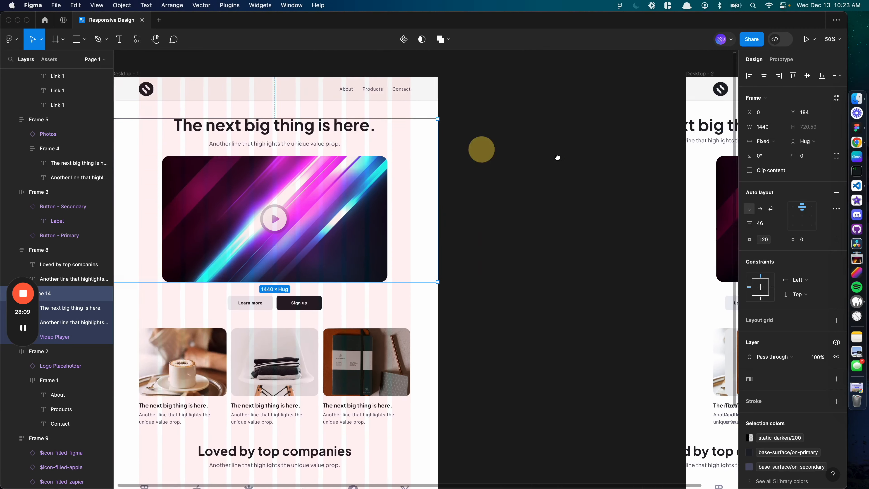
{"action": "left_click_drag", "start_coordinate": [482, 149], "coordinate": [343, 162]}
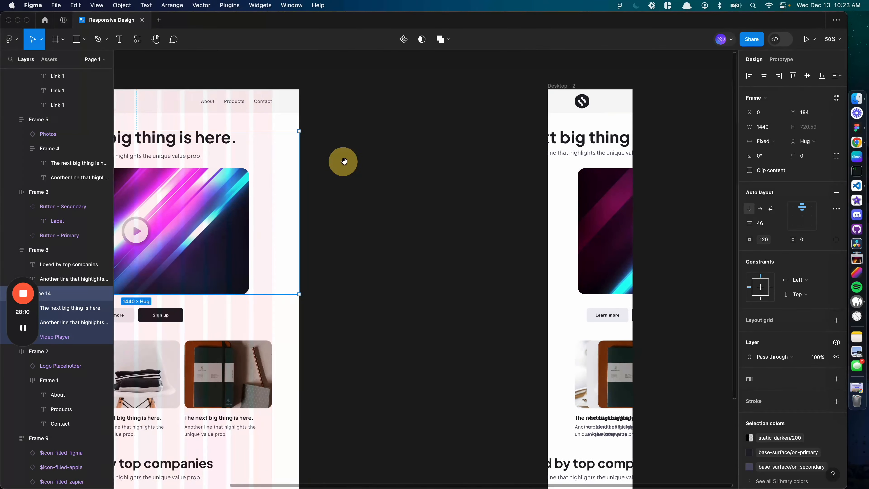
{"action": "left_click", "coordinate": [566, 87]}
{"action": "key", "text": "Delete"}
- Search the design system assets for "Menu" and insert the hamburger line icon at the far end of the Desktop - 1 header
{"action": "scroll", "coordinate": [375, 142], "scroll_direction": "left", "scroll_amount": 8}
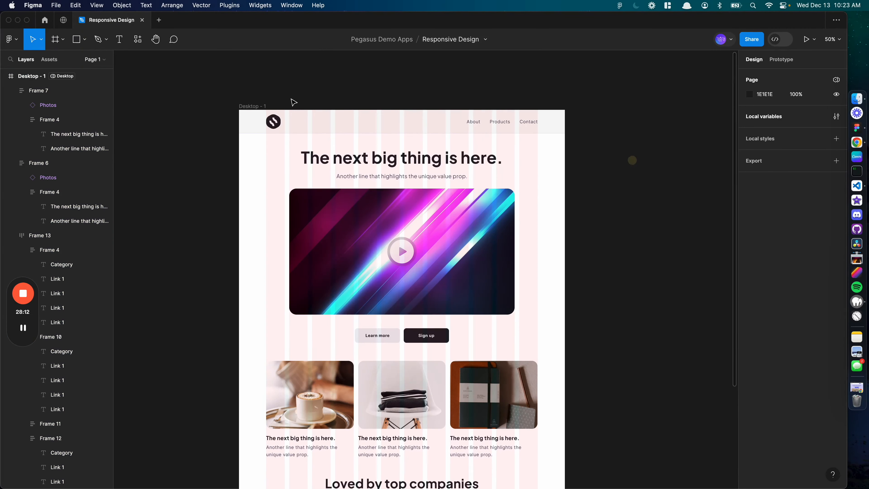
{"action": "left_click", "coordinate": [253, 107]}
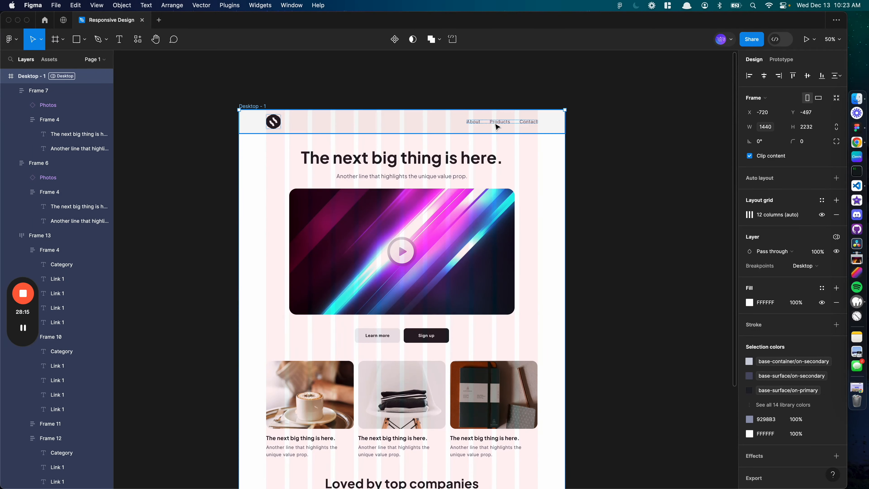
{"action": "left_click", "coordinate": [497, 125]}
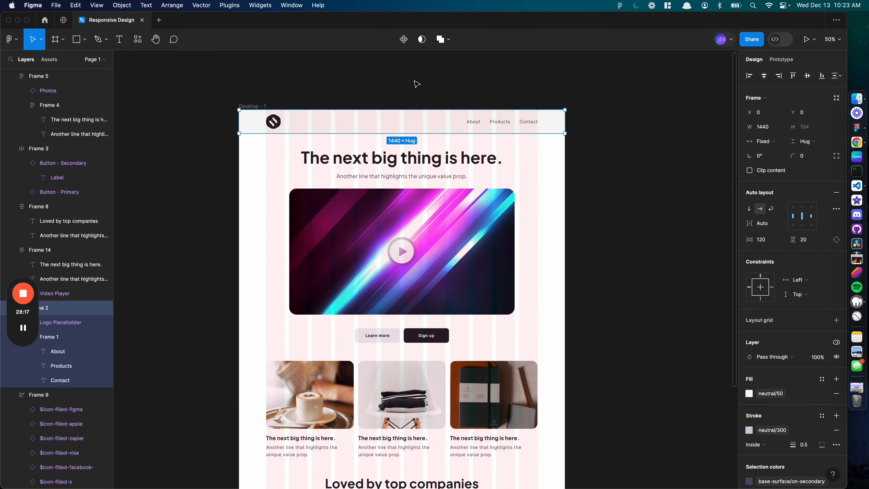
{"action": "left_click", "coordinate": [409, 78]}
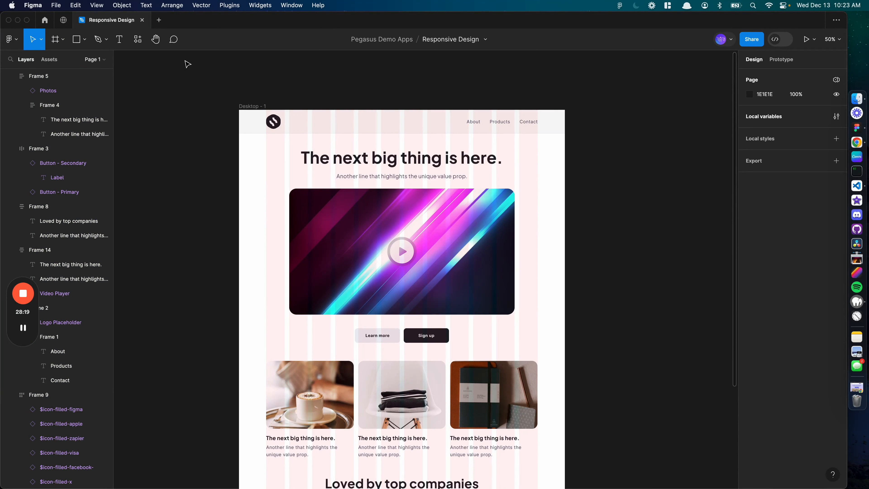
{"action": "left_click", "coordinate": [49, 59]}
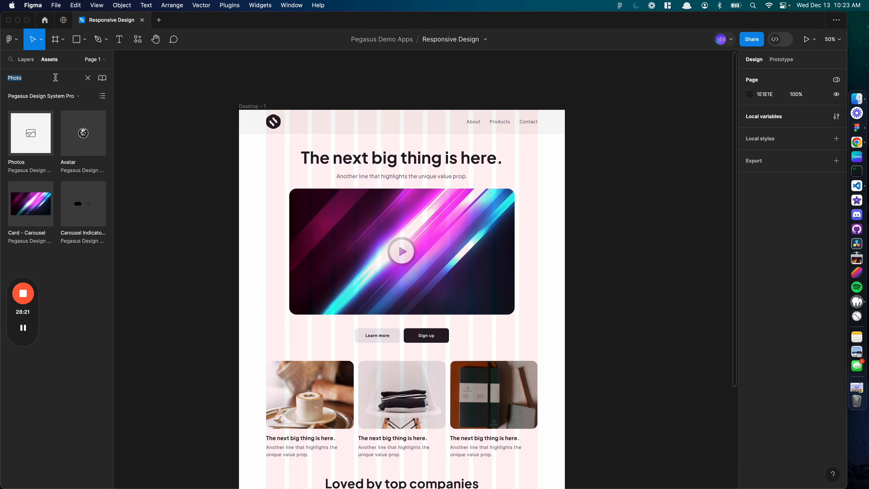
{"action": "type", "text": "Menu"}
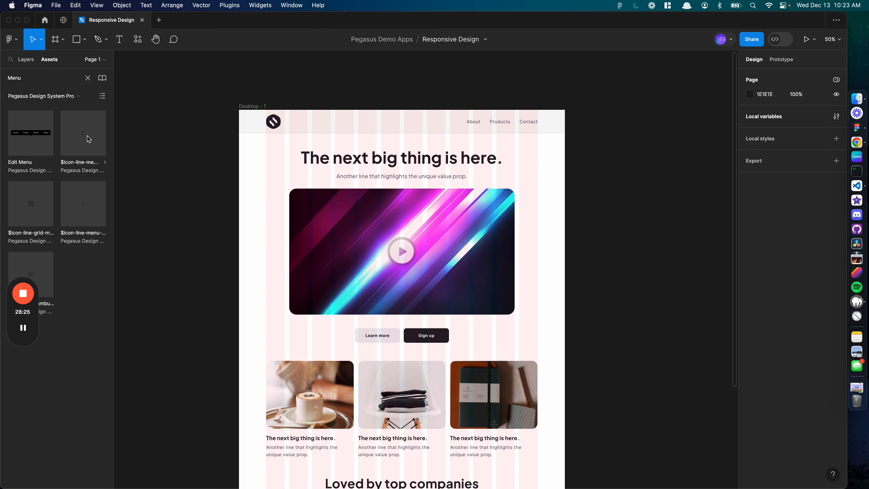
{"action": "left_click_drag", "start_coordinate": [47, 255], "coordinate": [548, 123]}
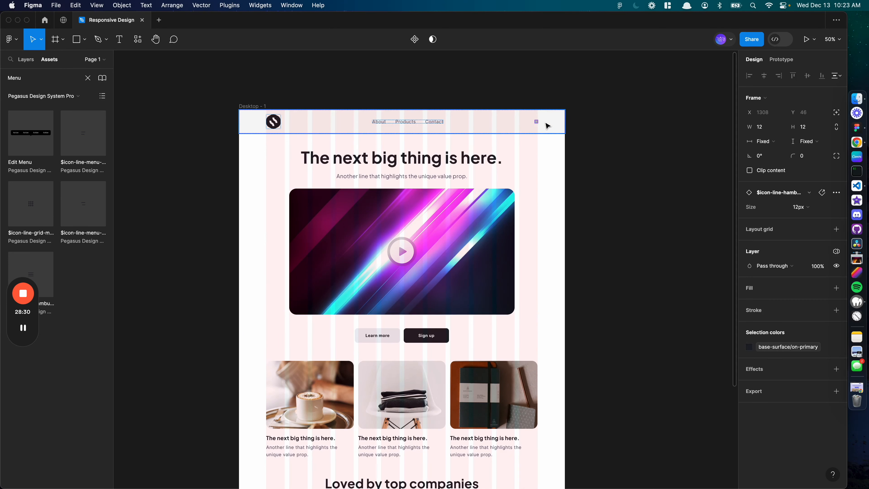
- Set the header's hamburger icon size to 24px
{"action": "left_click", "coordinate": [545, 91]}
{"action": "left_click", "coordinate": [537, 123]}
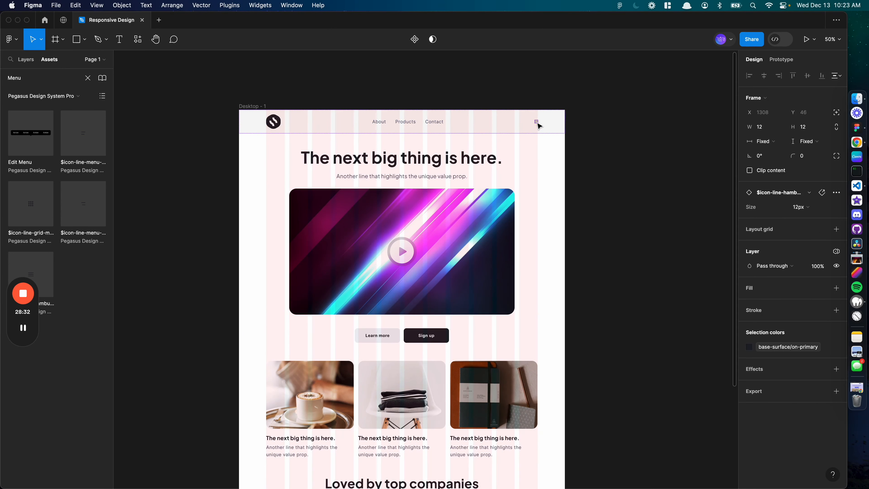
{"action": "key", "text": "k"}
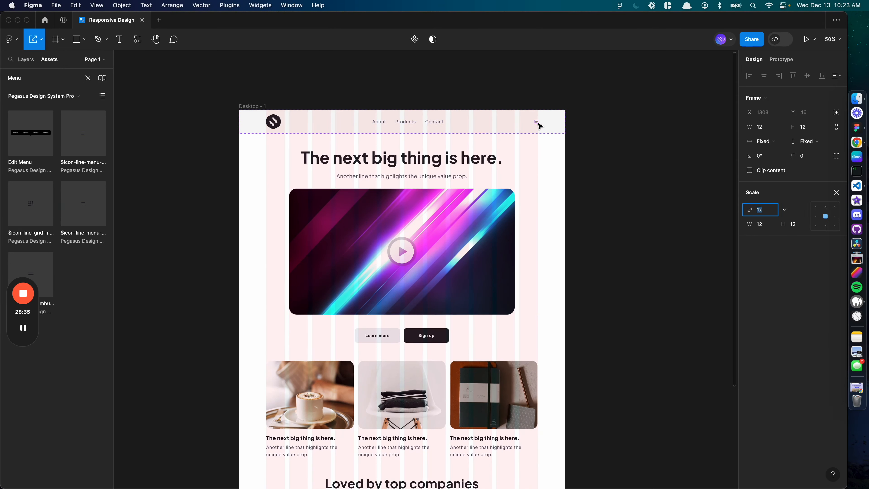
{"action": "key", "text": "Escape"}
{"action": "left_click", "coordinate": [804, 207]}
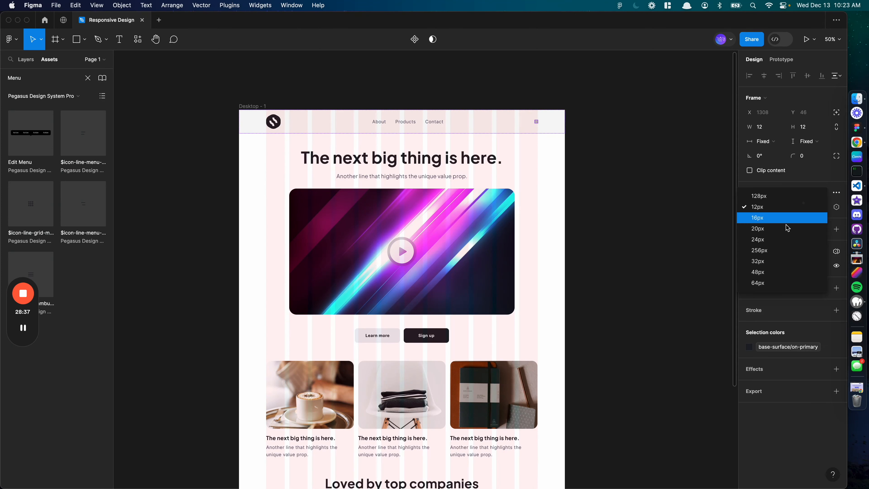
{"action": "left_click", "coordinate": [778, 240]}
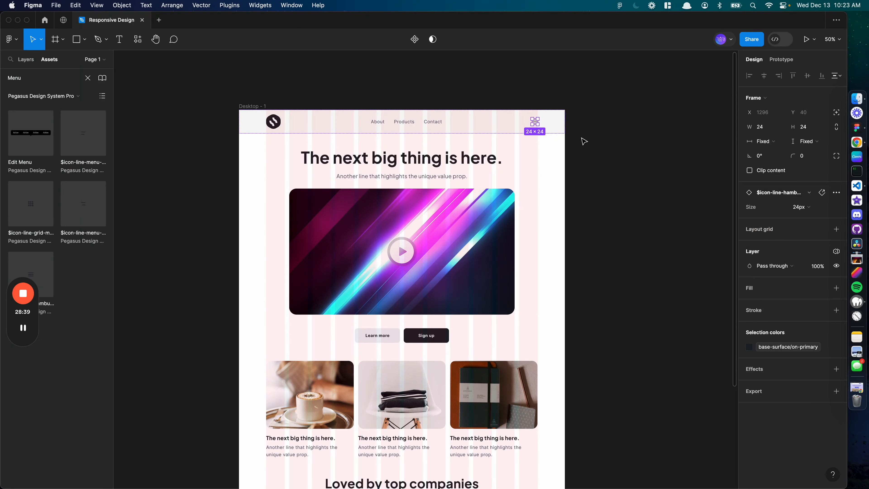
- Wrap the hamburger icon in an auto layout frame with a corner radius of 999
{"action": "key", "text": "shift+a"}
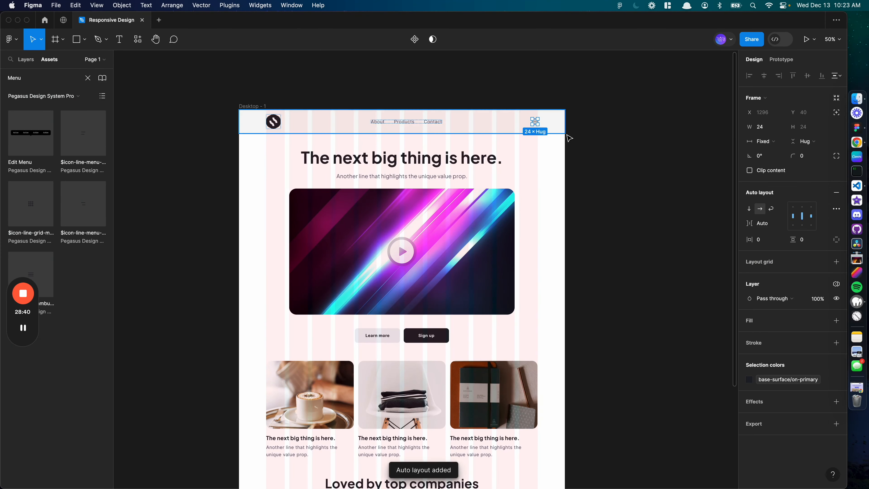
{"action": "left_click", "coordinate": [804, 158]}
{"action": "key", "text": "Return"}
- Fill the menu icon's auto layout frame with the base-surface/tertiary colour from the Pegasus Design System Pro library
{"action": "left_click", "coordinate": [821, 320]}
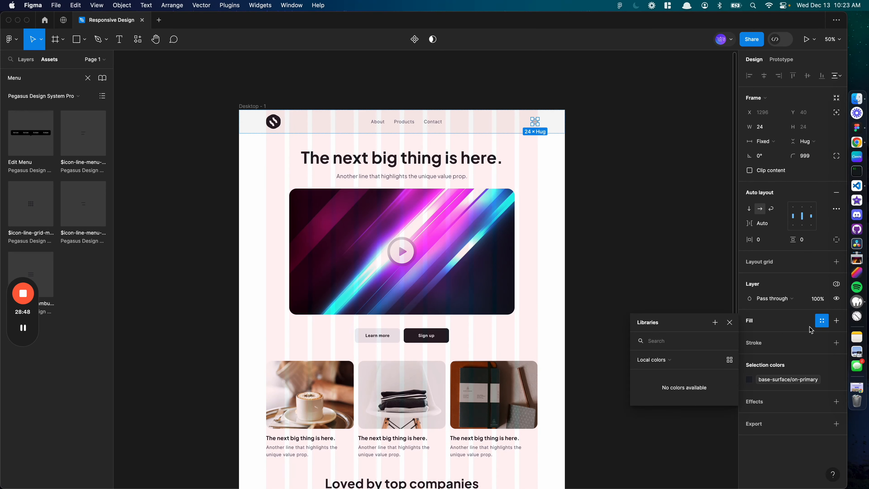
{"action": "left_click", "coordinate": [664, 359]}
{"action": "left_click", "coordinate": [667, 377]}
{"action": "scroll", "coordinate": [671, 379], "scroll_direction": "down", "scroll_amount": 3}
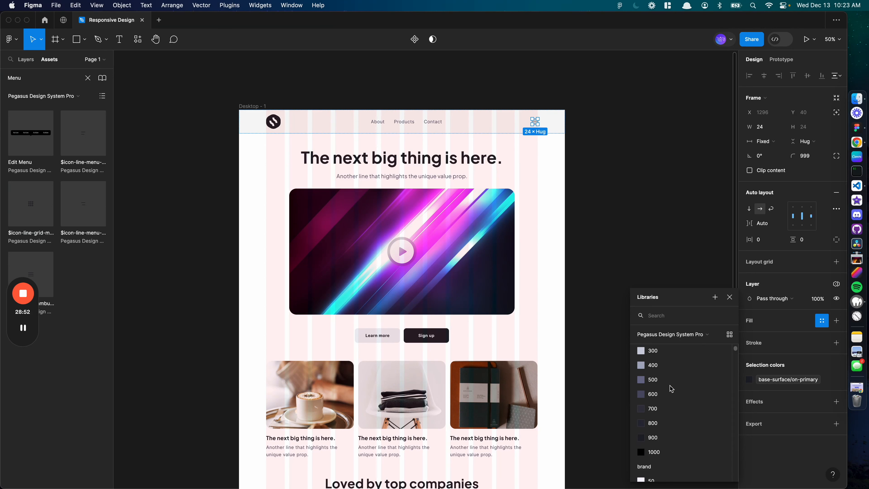
{"action": "type", "text": "Base"}
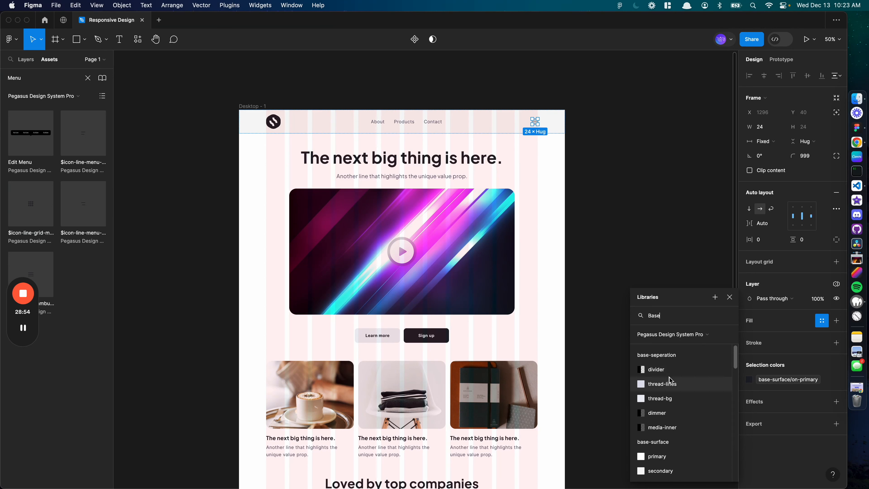
{"action": "scroll", "coordinate": [668, 432], "scroll_direction": "down", "scroll_amount": 2}
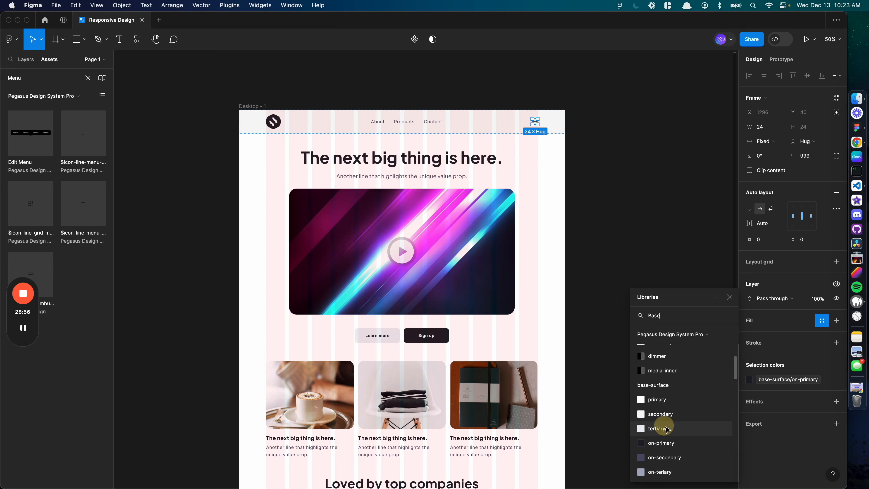
{"action": "left_click", "coordinate": [657, 429]}
- Set the menu button frame's vertical and horizontal padding to 20 and make its width hug the contents
{"action": "left_click", "coordinate": [809, 243]}
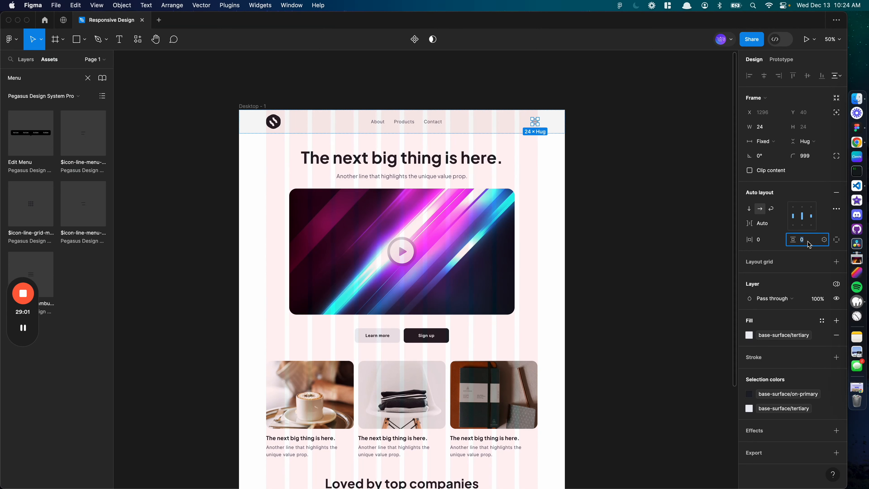
{"action": "type", "text": "20"}
{"action": "left_click", "coordinate": [766, 239]}
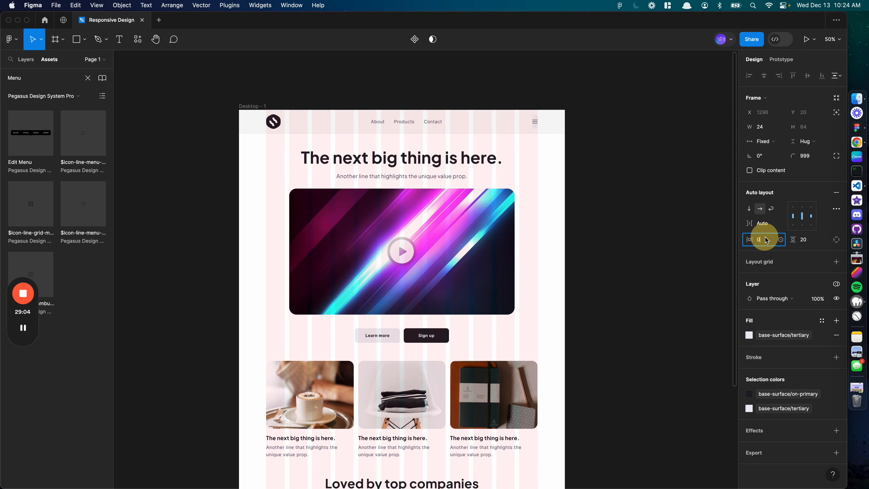
{"action": "type", "text": "20"}
{"action": "key", "text": "Return"}
{"action": "left_click", "coordinate": [777, 144]}
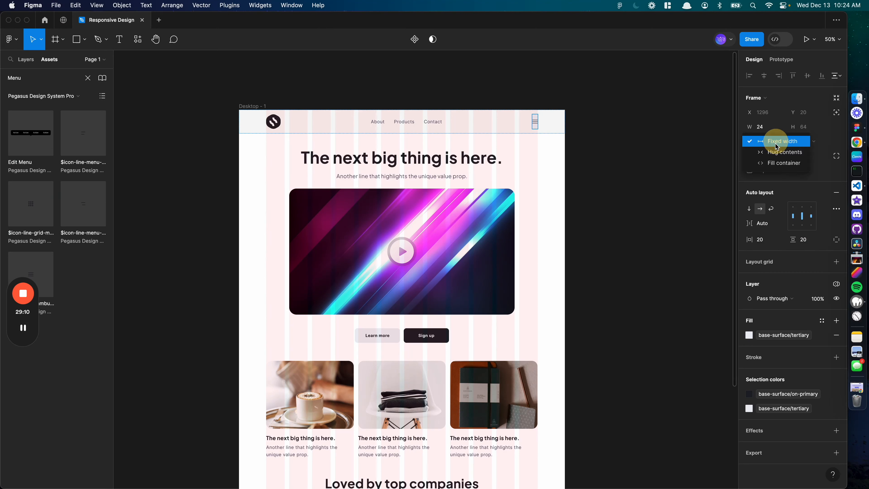
{"action": "left_click", "coordinate": [775, 148]}
{"action": "left_click", "coordinate": [606, 117]}
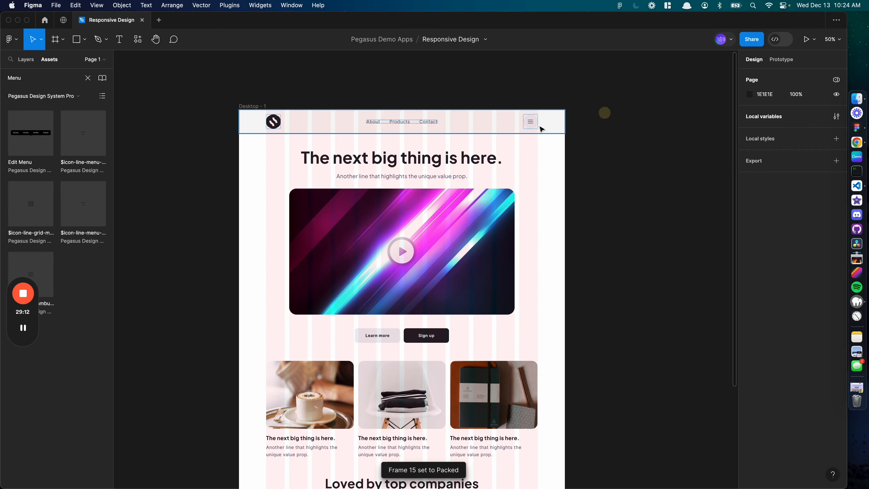
- Open the variable choices for the visibility of the header's menu button frame
{"action": "left_click", "coordinate": [529, 125]}
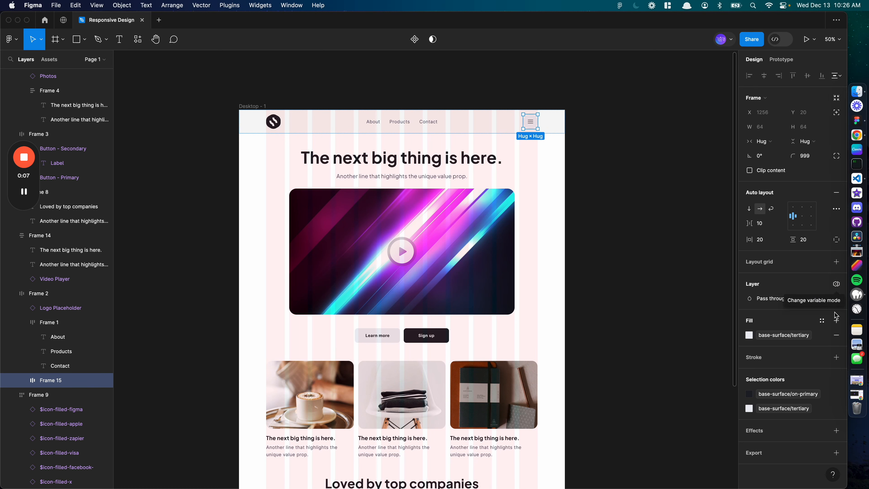
{"action": "left_click", "coordinate": [837, 298]}
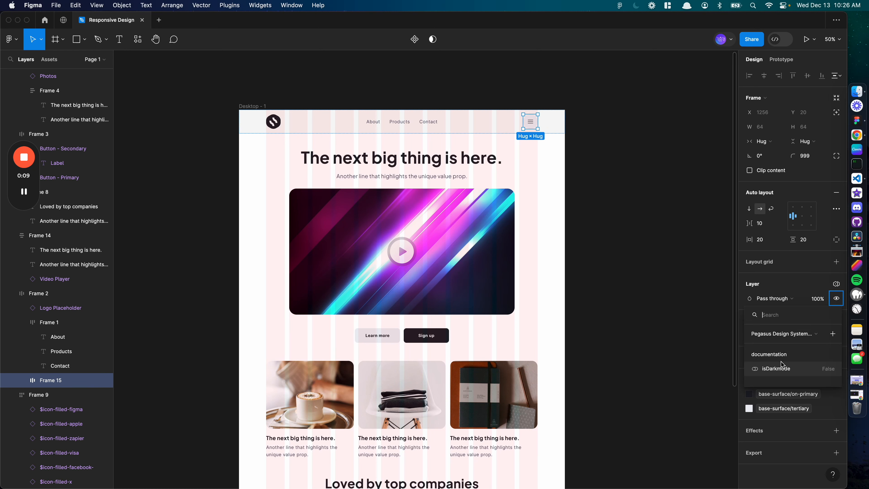
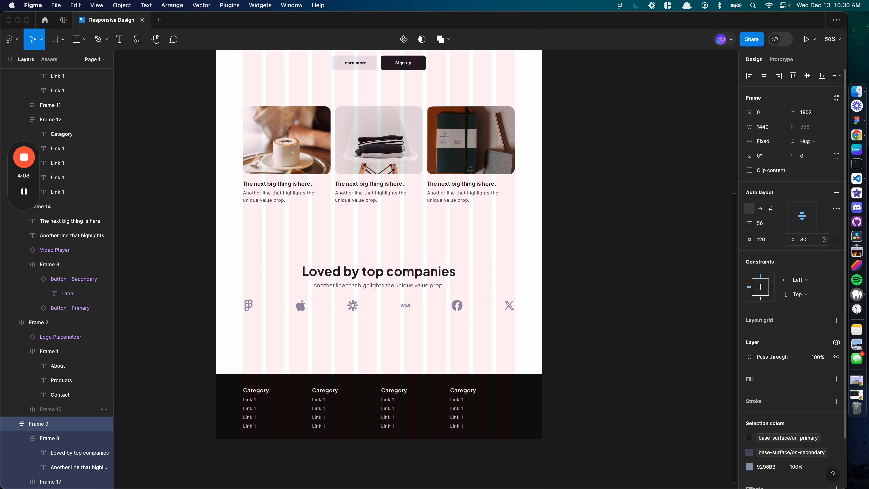
- Move the Loved by top companies section up to directly beneath the image cards and set its vertical gap to 60
{"action": "left_click_drag", "start_coordinate": [460, 279], "coordinate": [456, 249]}
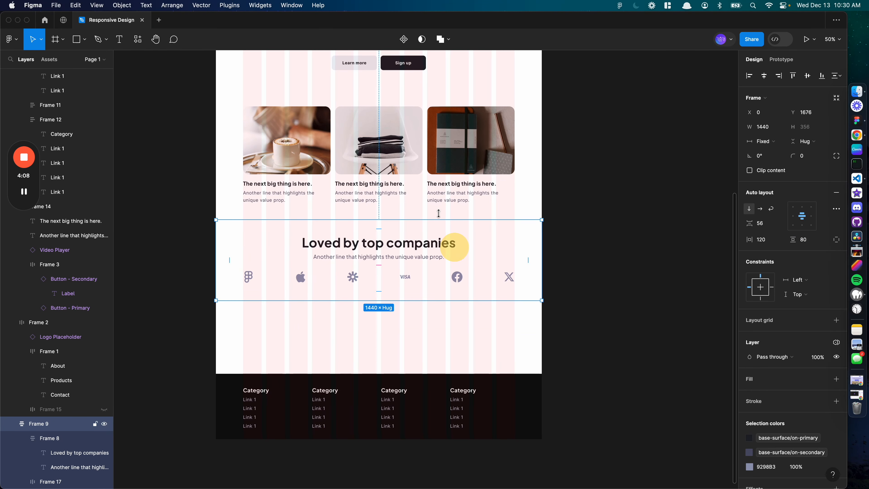
{"action": "left_click", "coordinate": [760, 223]}
{"action": "type", "text": "60"}
{"action": "key", "text": "Return"}
- Make the Loved by top companies heading and its subline fill the container width and centre-align their text
{"action": "left_click", "coordinate": [378, 243], "text": "super"}
{"action": "left_click", "coordinate": [379, 257], "text": "shift"}
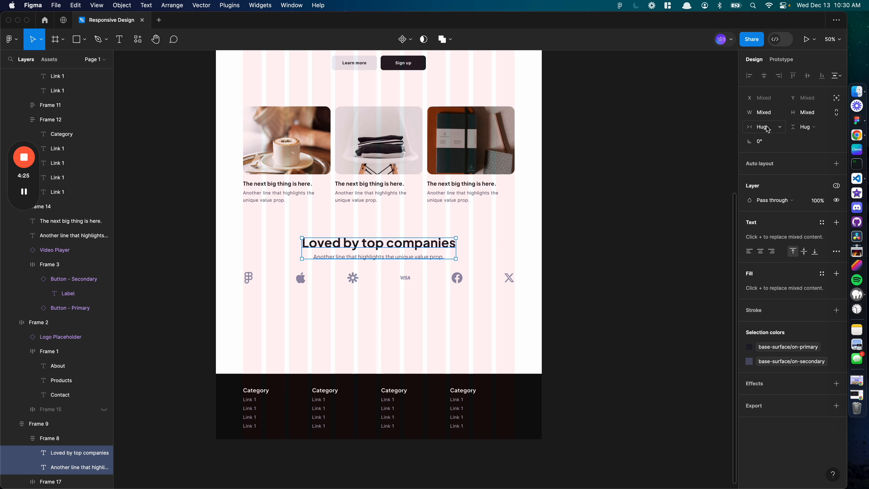
{"action": "left_click", "coordinate": [765, 128]}
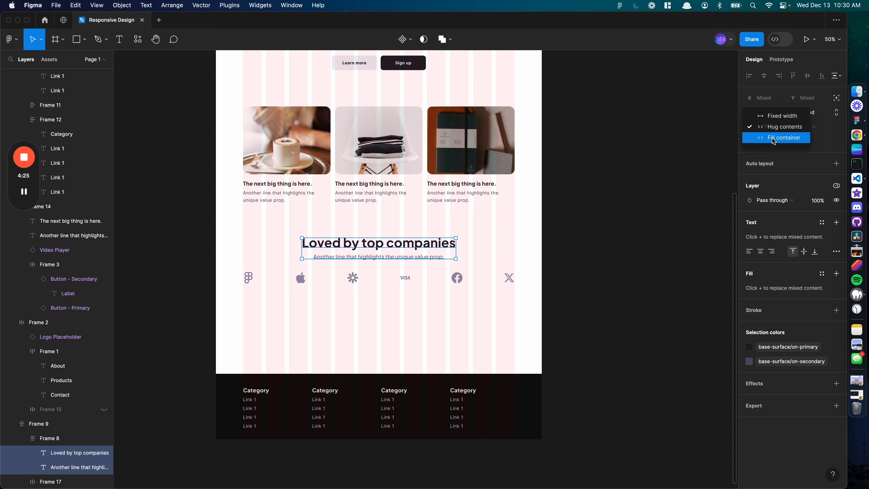
{"action": "left_click", "coordinate": [773, 139]}
{"action": "left_click", "coordinate": [762, 251]}
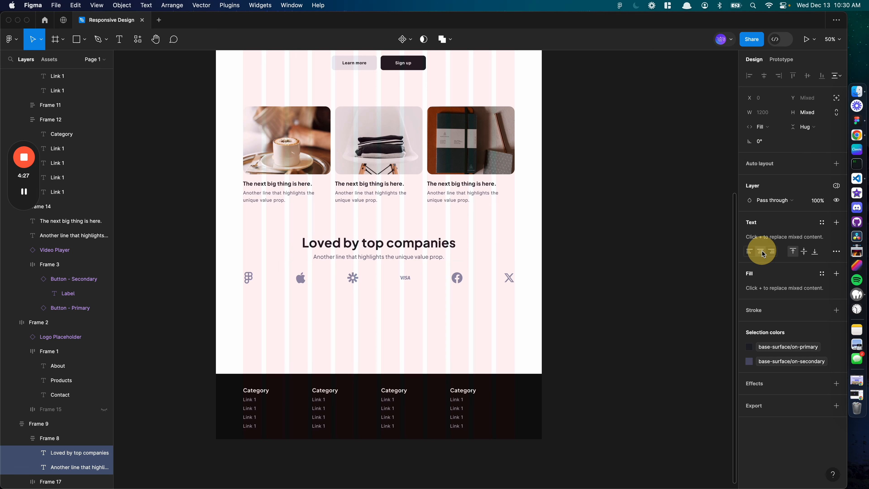
{"action": "left_click", "coordinate": [432, 282]}
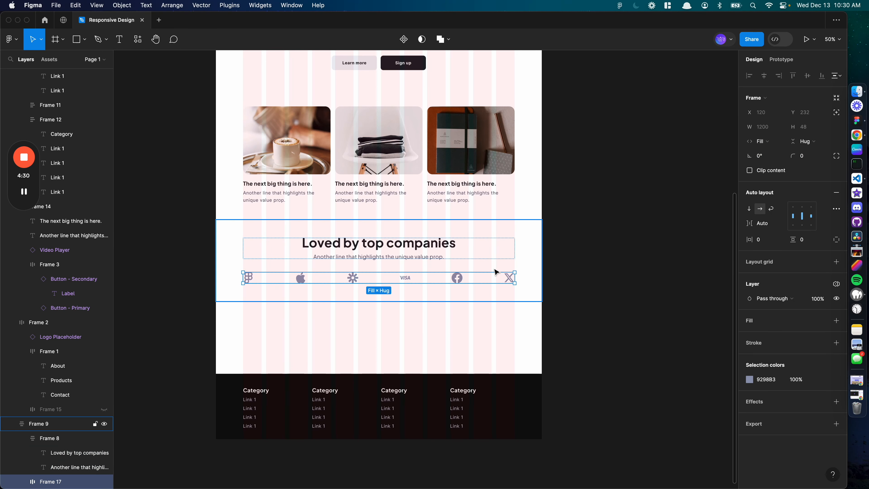
{"action": "left_click", "coordinate": [508, 295]}
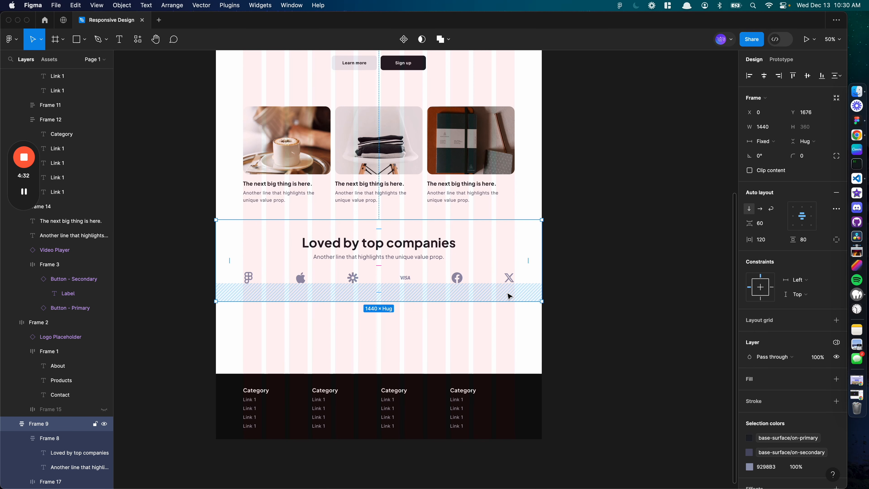
{"action": "scroll", "coordinate": [478, 168], "scroll_direction": "up", "scroll_amount": 3}
{"action": "scroll", "coordinate": [479, 168], "scroll_direction": "up", "scroll_amount": 5}
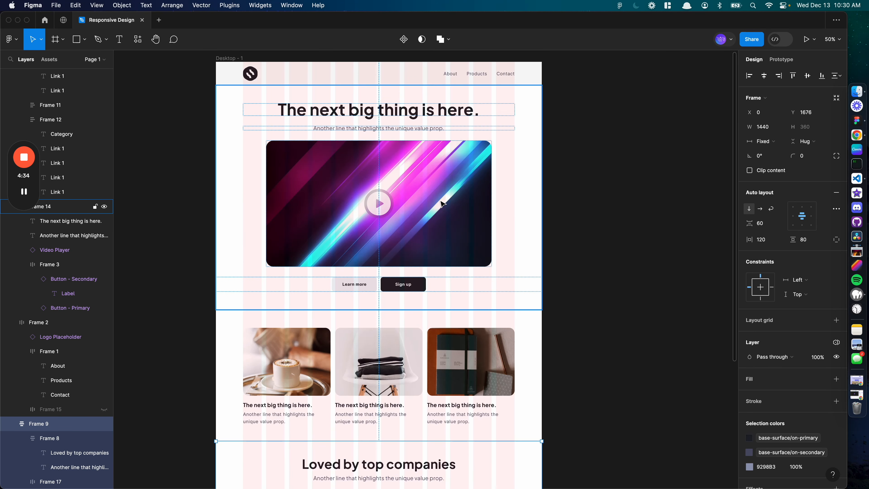
{"action": "scroll", "coordinate": [441, 206], "scroll_direction": "down", "scroll_amount": 5}
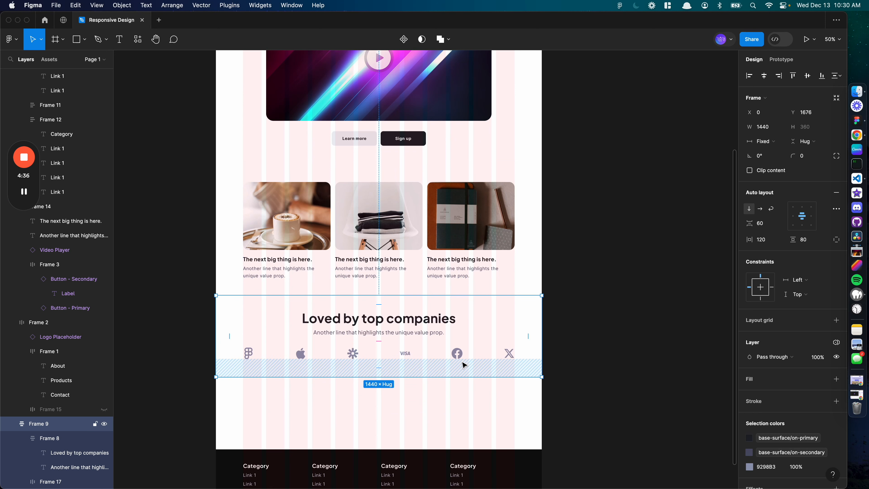
{"action": "scroll", "coordinate": [445, 342], "scroll_direction": "down", "scroll_amount": 4}
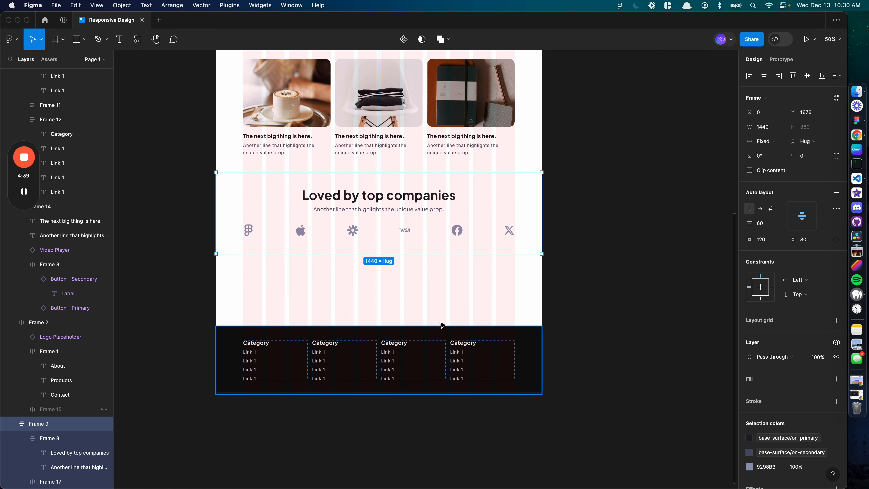
{"action": "left_click", "coordinate": [457, 230]}
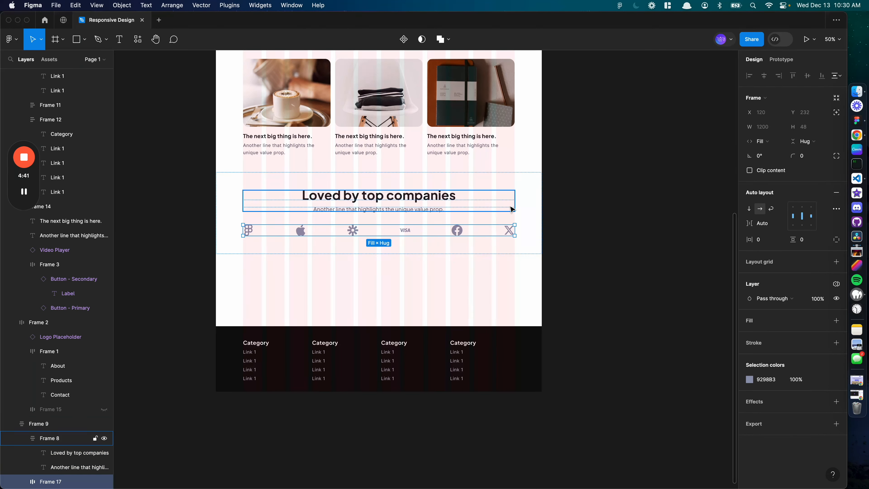
- Bind the widths of the Loved by top companies section and the image cards section to the Device Width variable
{"action": "left_click", "coordinate": [520, 200]}
{"action": "left_click", "coordinate": [529, 126], "text": "shift"}
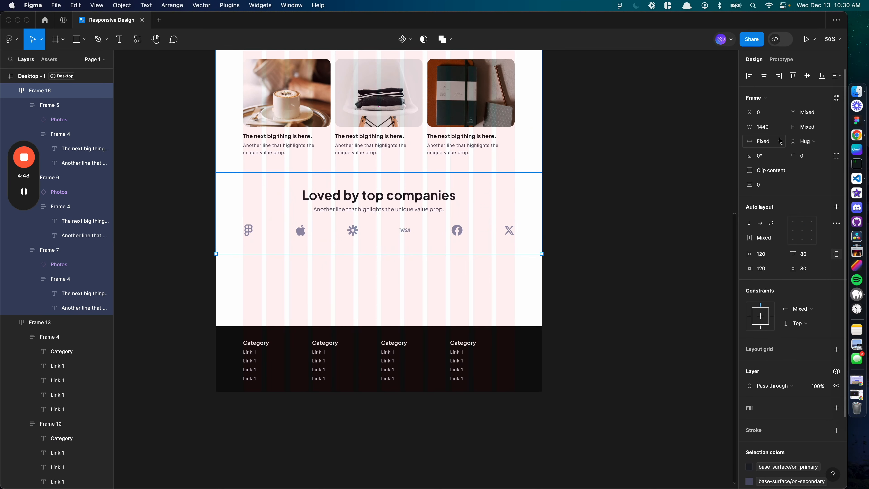
{"action": "left_click", "coordinate": [780, 129]}
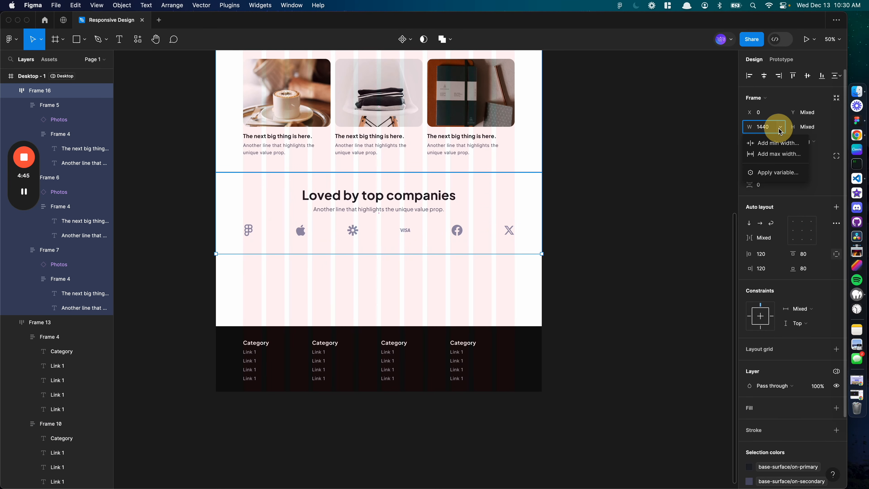
{"action": "left_click", "coordinate": [766, 175]}
{"action": "left_click", "coordinate": [773, 183]}
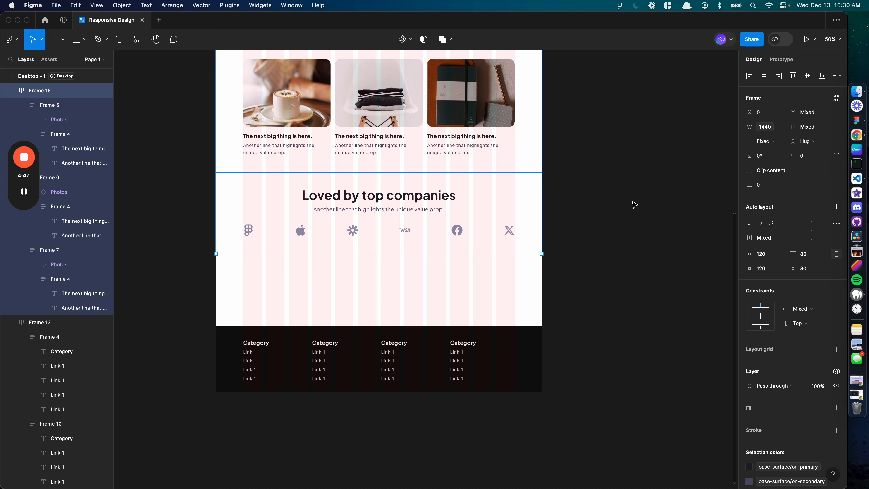
{"action": "left_click", "coordinate": [625, 202]}
- Bind the footer frame's width to the Device Width variable
{"action": "scroll", "coordinate": [602, 222], "scroll_direction": "up", "scroll_amount": 4}
{"action": "left_click", "coordinate": [474, 161]}
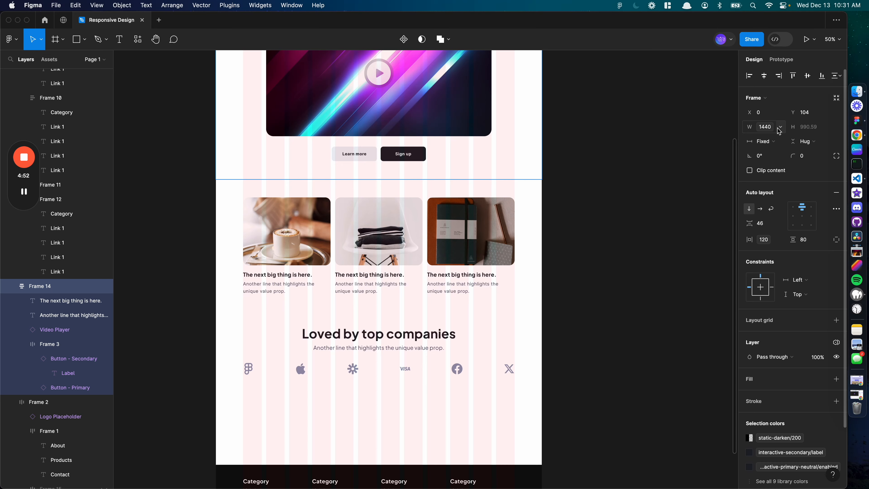
{"action": "scroll", "coordinate": [614, 226], "scroll_direction": "down", "scroll_amount": 5}
{"action": "left_click", "coordinate": [424, 291]}
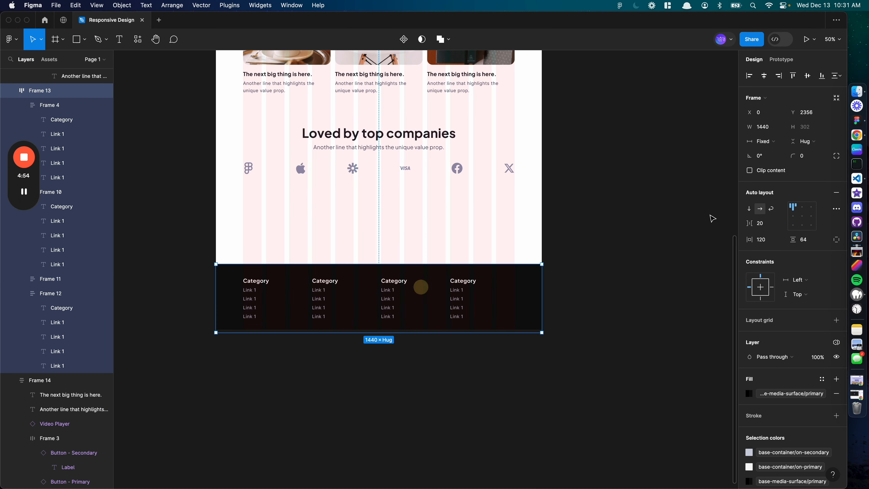
{"action": "left_click", "coordinate": [782, 144]}
{"action": "left_click", "coordinate": [778, 171]}
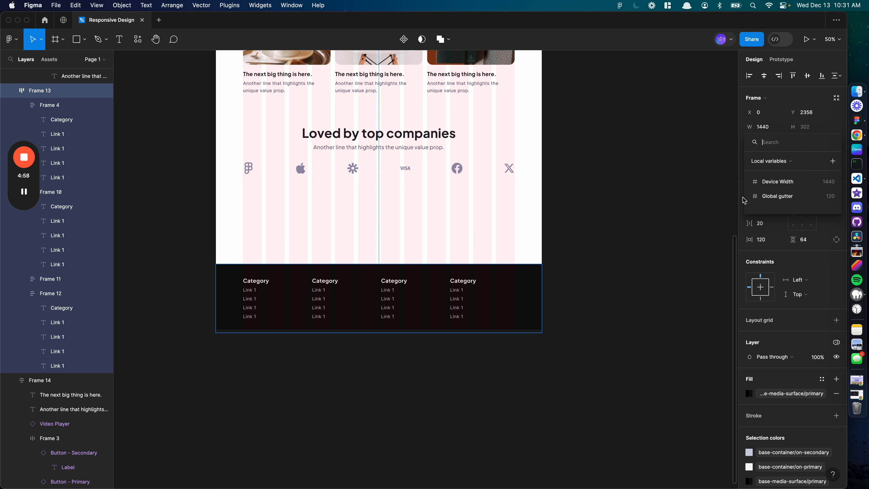
{"action": "left_click", "coordinate": [768, 182]}
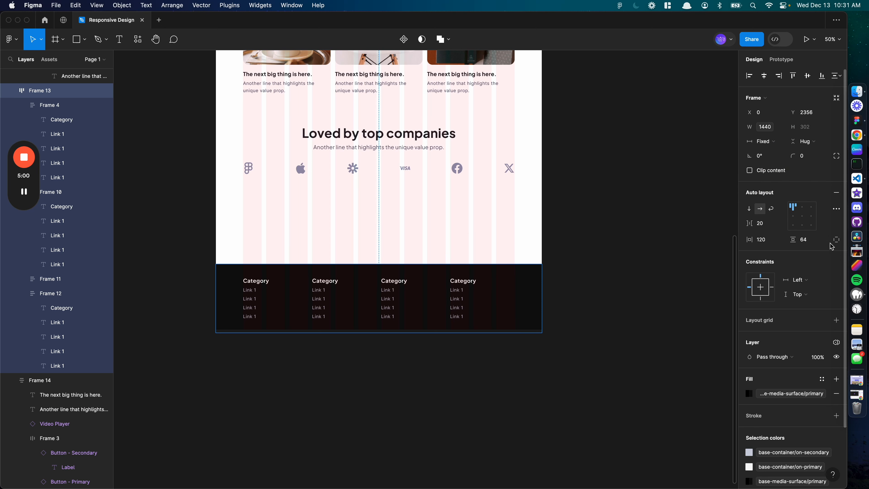
- Set the footer's vertical padding to 80 and bind its horizontal padding to the Global gutter variable
{"action": "left_click", "coordinate": [803, 239]}
{"action": "type", "text": "80"}
{"action": "key", "text": "Return"}
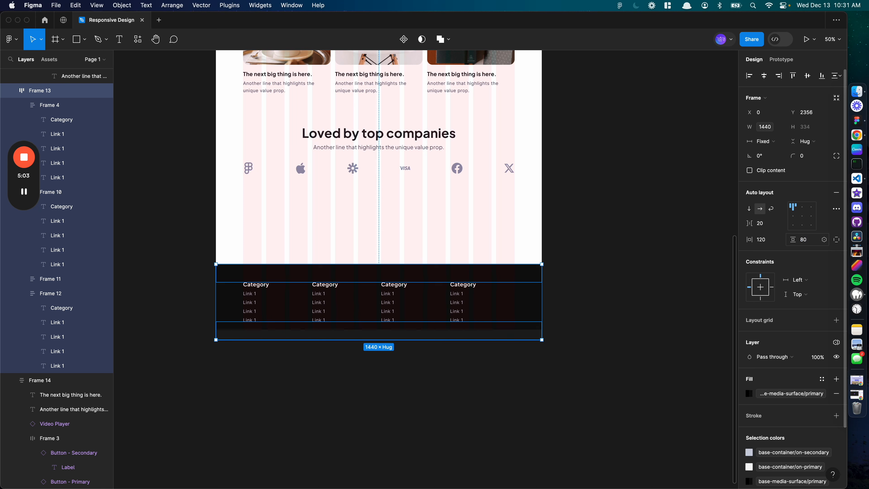
{"action": "left_click", "coordinate": [780, 240]}
{"action": "left_click", "coordinate": [774, 307]}
{"action": "left_click", "coordinate": [601, 225]}
- Wrap the header, hero, image cards, Loved by top companies and footer sections in one vertical auto layout
{"action": "left_click", "coordinate": [488, 283]}
{"action": "left_click", "coordinate": [497, 193], "text": "shift"}
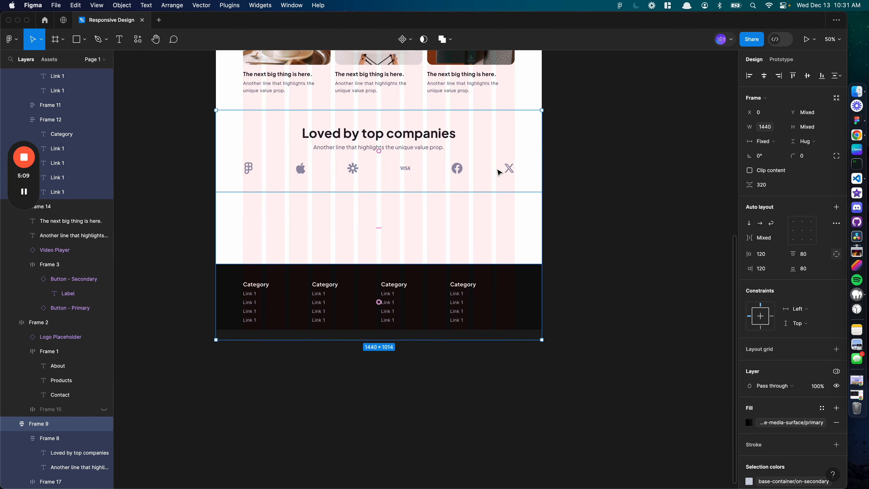
{"action": "scroll", "coordinate": [496, 168], "scroll_direction": "up", "scroll_amount": 5}
{"action": "left_click", "coordinate": [507, 230], "text": "shift"}
{"action": "left_click", "coordinate": [517, 165], "text": "shift"}
{"action": "scroll", "coordinate": [515, 165], "scroll_direction": "up", "scroll_amount": 5}
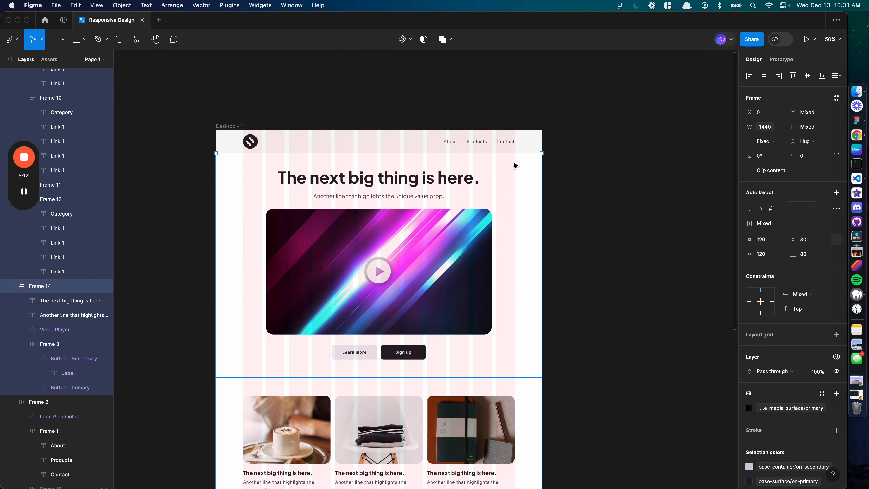
{"action": "left_click", "coordinate": [518, 147], "text": "shift"}
{"action": "key", "text": "shift+a"}
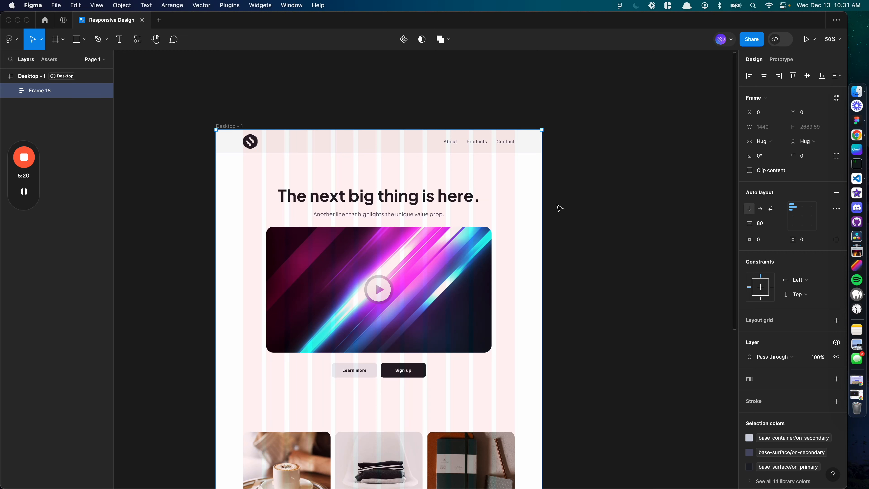
- Set the vertical gap between the sections of the new auto layout frame to 0
{"action": "scroll", "coordinate": [558, 224], "scroll_direction": "down", "scroll_amount": 5}
{"action": "scroll", "coordinate": [558, 224], "scroll_direction": "down", "scroll_amount": 3}
{"action": "left_click", "coordinate": [761, 223]}
{"action": "type", "text": "0"}
{"action": "key", "text": "Return"}
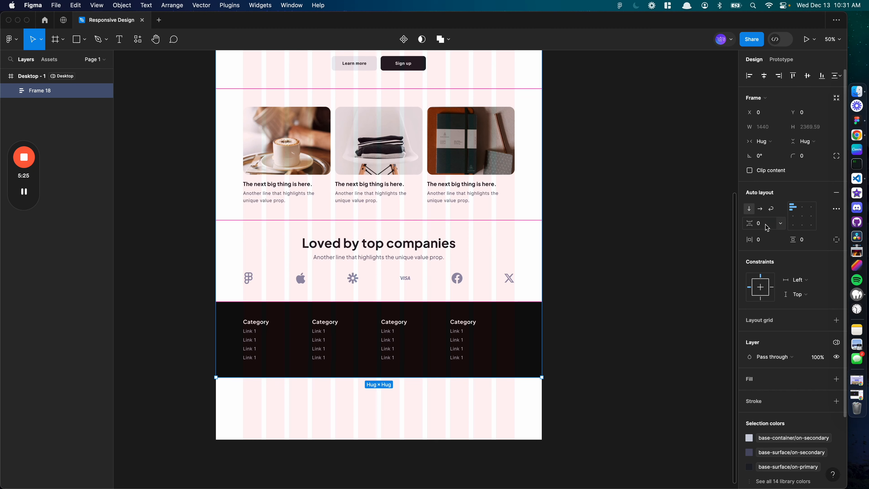
- Shorten the Desktop - 1 frame to a height of about 2370 so that it ends at the footer's lower edge
{"action": "left_click", "coordinate": [553, 227]}
{"action": "scroll", "coordinate": [553, 227], "scroll_direction": "up", "scroll_amount": 10}
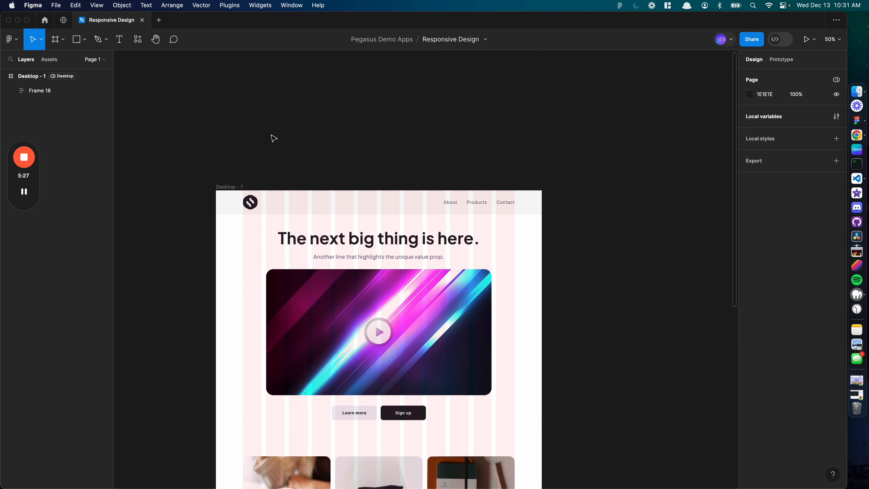
{"action": "left_click", "coordinate": [233, 188]}
{"action": "scroll", "coordinate": [363, 156], "scroll_direction": "down", "scroll_amount": 7}
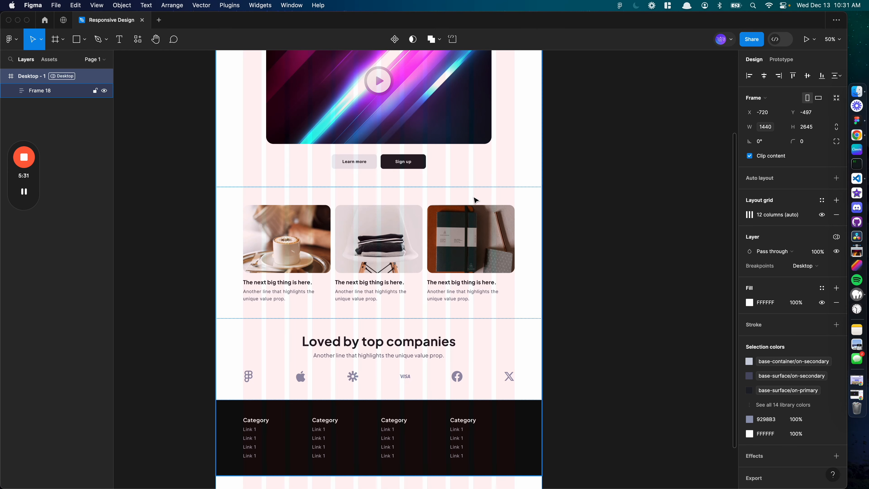
{"action": "scroll", "coordinate": [475, 199], "scroll_direction": "down", "scroll_amount": 4}
{"action": "left_click_drag", "start_coordinate": [476, 397], "coordinate": [471, 340]}
{"action": "left_click", "coordinate": [573, 246]}
- Duplicate the Desktop - 1 frame beside the original and switch the copy's Breakpoints mode to Mobile
{"action": "scroll", "coordinate": [560, 247], "scroll_direction": "up", "scroll_amount": 10}
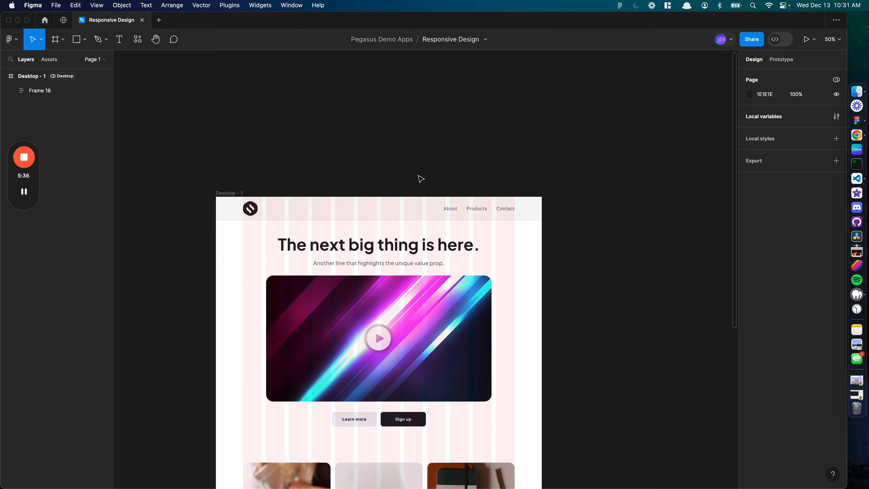
{"action": "left_click_drag", "start_coordinate": [236, 194], "coordinate": [591, 198]}
{"action": "left_click", "coordinate": [806, 266]}
{"action": "left_click", "coordinate": [812, 274]}
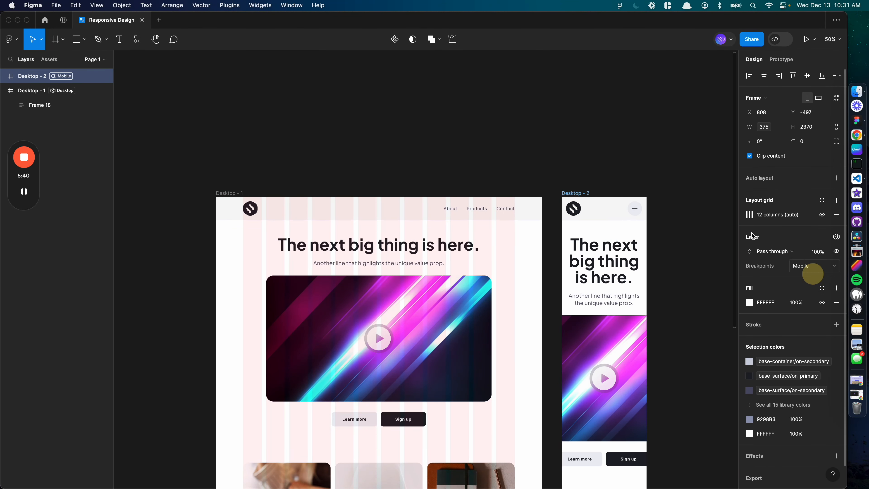
{"action": "left_click", "coordinate": [606, 159]}
- Set the image cards section in Desktop - 1 to a wrapping auto layout
{"action": "scroll", "coordinate": [613, 212], "scroll_direction": "down", "scroll_amount": 10}
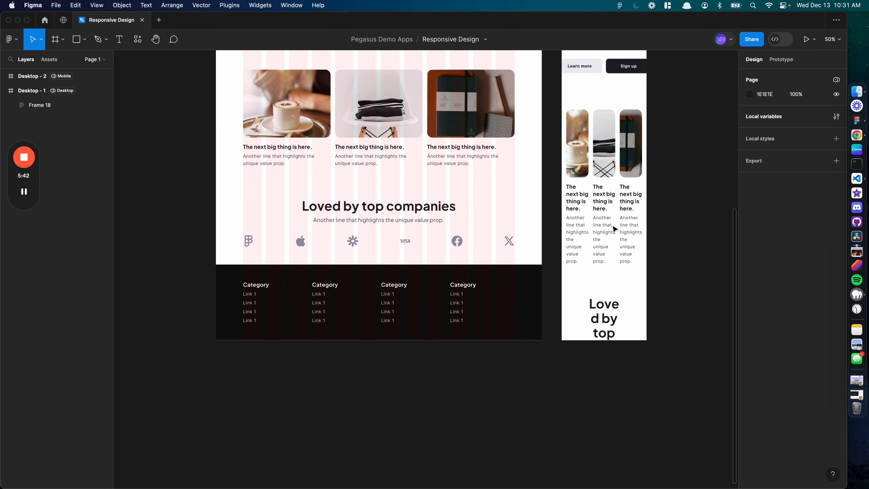
{"action": "scroll", "coordinate": [614, 229], "scroll_direction": "down", "scroll_amount": 3}
{"action": "scroll", "coordinate": [613, 229], "scroll_direction": "up", "scroll_amount": 8}
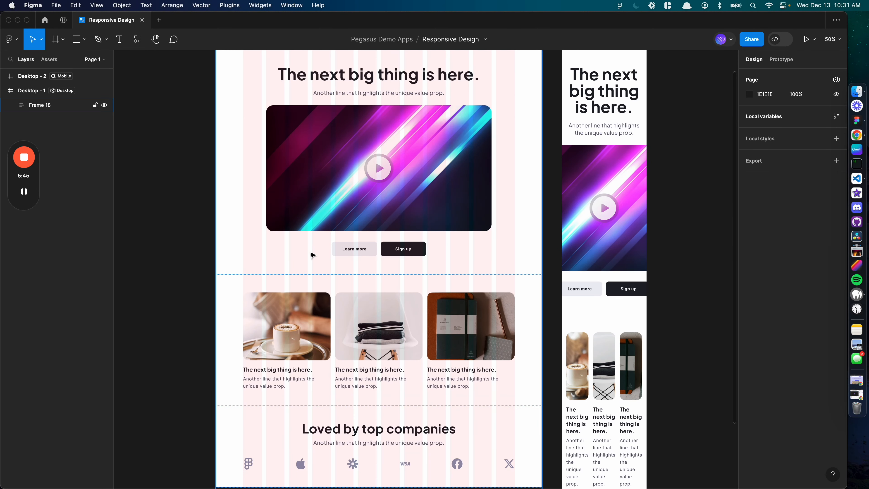
{"action": "left_click", "coordinate": [317, 314]}
{"action": "left_click", "coordinate": [317, 315]}
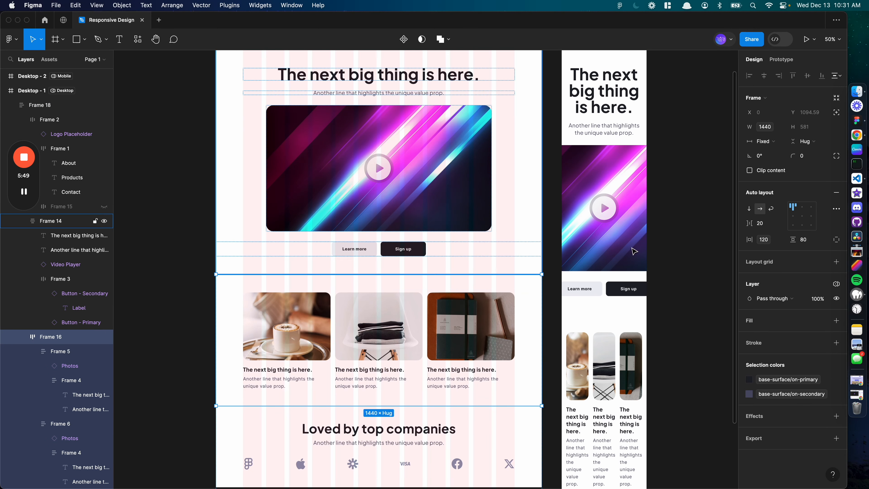
{"action": "left_click", "coordinate": [772, 212]}
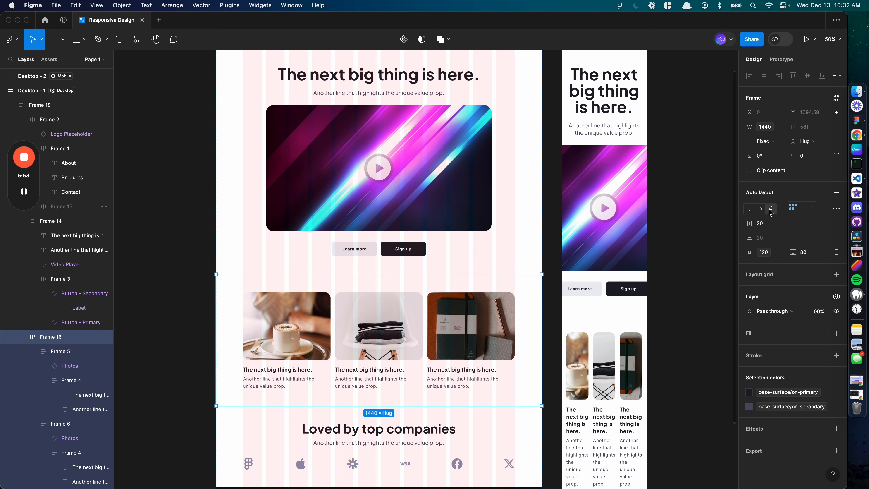
- Give the three image cards in Desktop - 1 a minimum width of 375 - 40, keeping their horizontal resizing at Fill container
{"action": "left_click", "coordinate": [287, 310]}
{"action": "left_click", "coordinate": [412, 309], "text": "shift"}
{"action": "left_click", "coordinate": [475, 309], "text": "shift"}
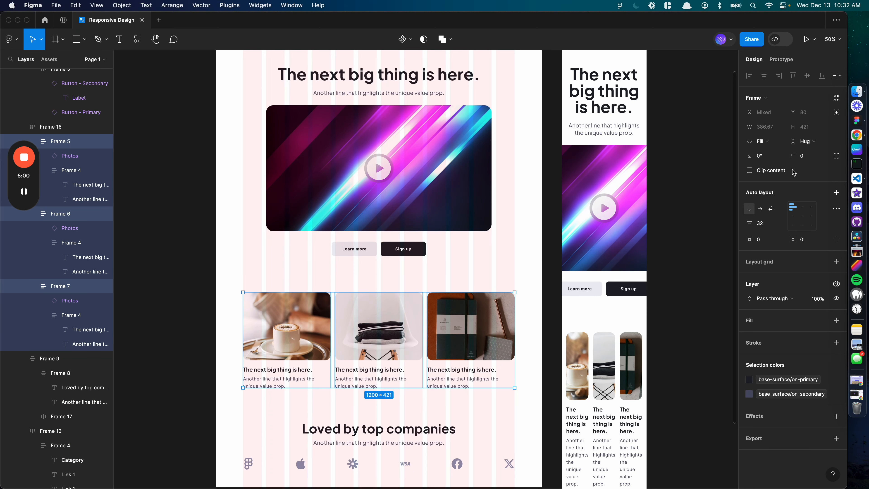
{"action": "left_click", "coordinate": [768, 130]}
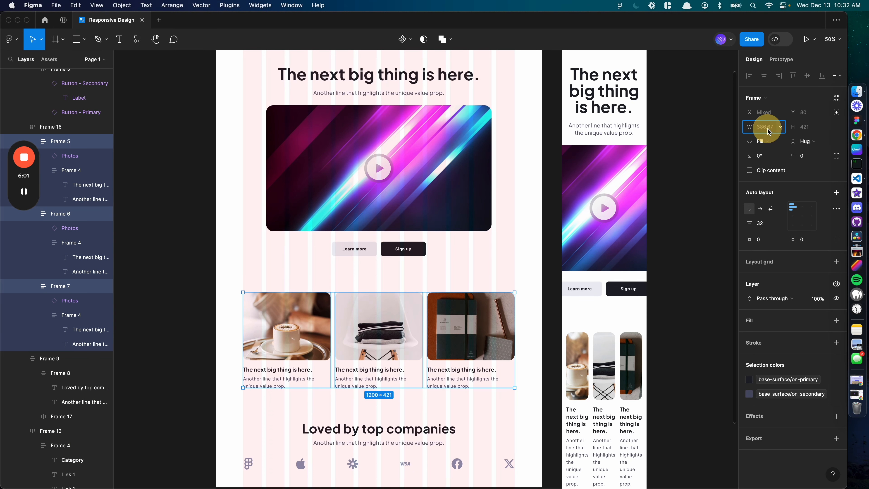
{"action": "left_click", "coordinate": [767, 141]}
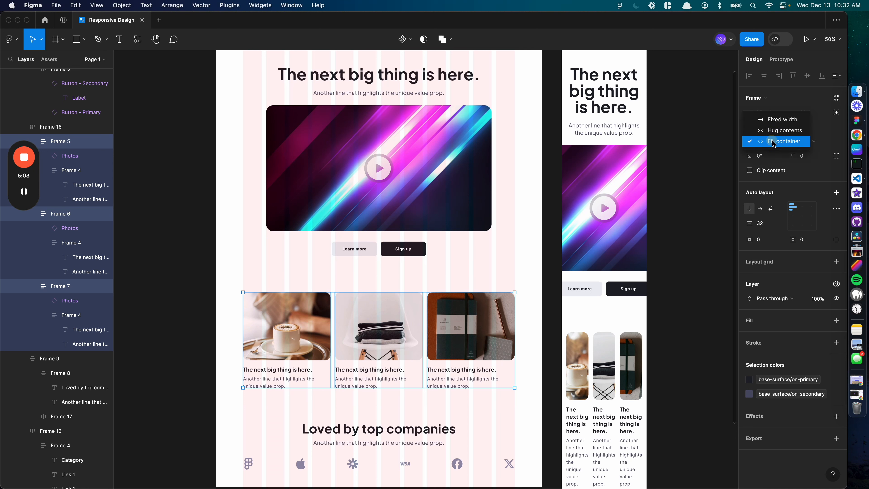
{"action": "left_click", "coordinate": [771, 156]}
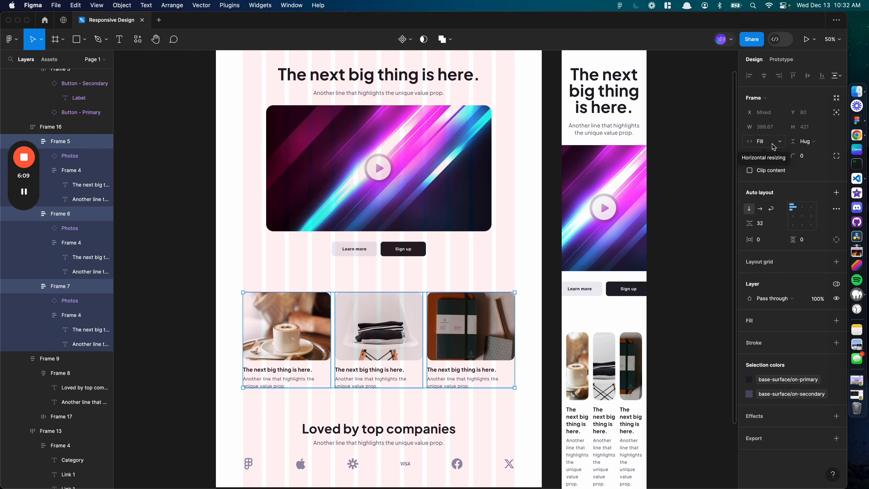
{"action": "left_click", "coordinate": [779, 140]}
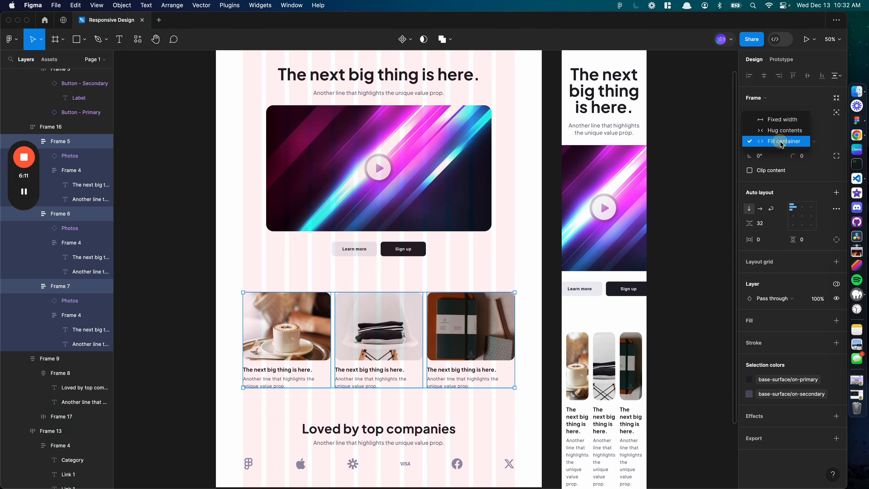
{"action": "left_click", "coordinate": [781, 144]}
{"action": "left_click", "coordinate": [780, 127]}
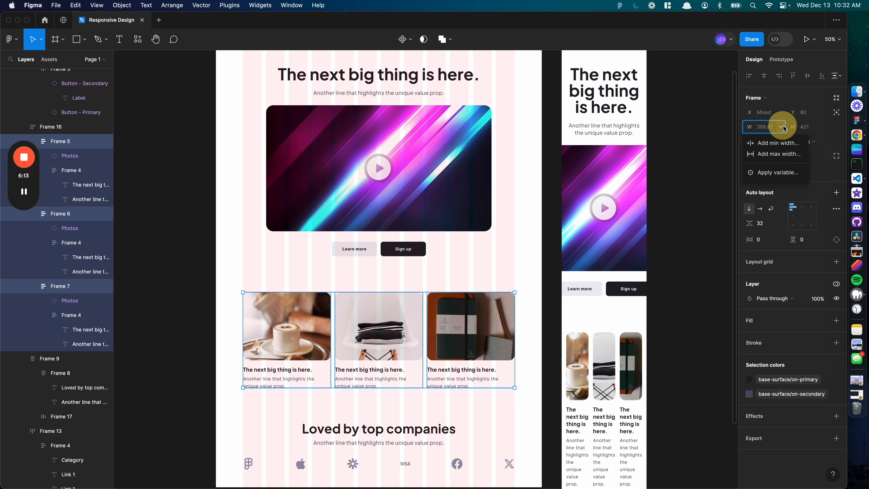
{"action": "left_click", "coordinate": [784, 145]}
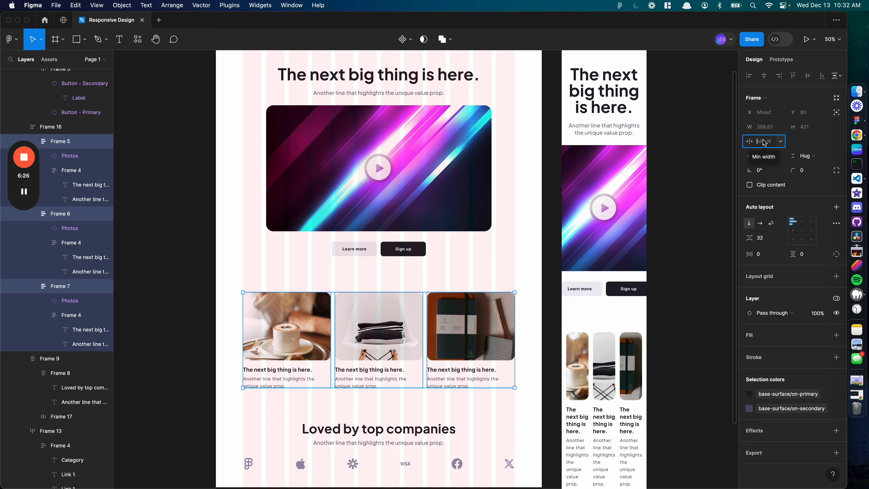
{"action": "type", "text": "375 - 40"}
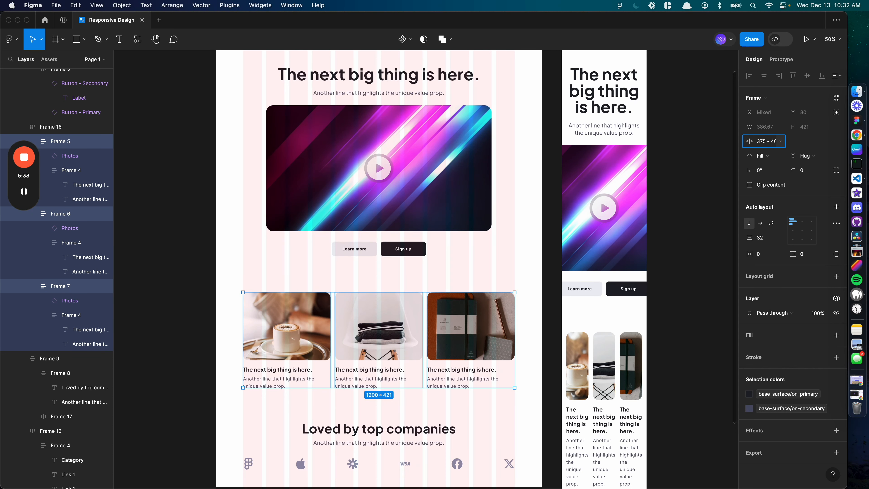
{"action": "key", "text": "Return"}
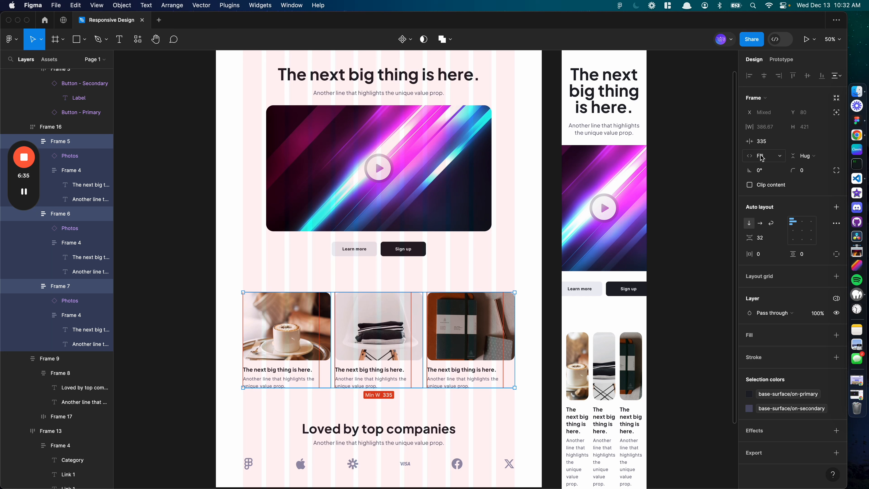
{"action": "left_click", "coordinate": [669, 224]}
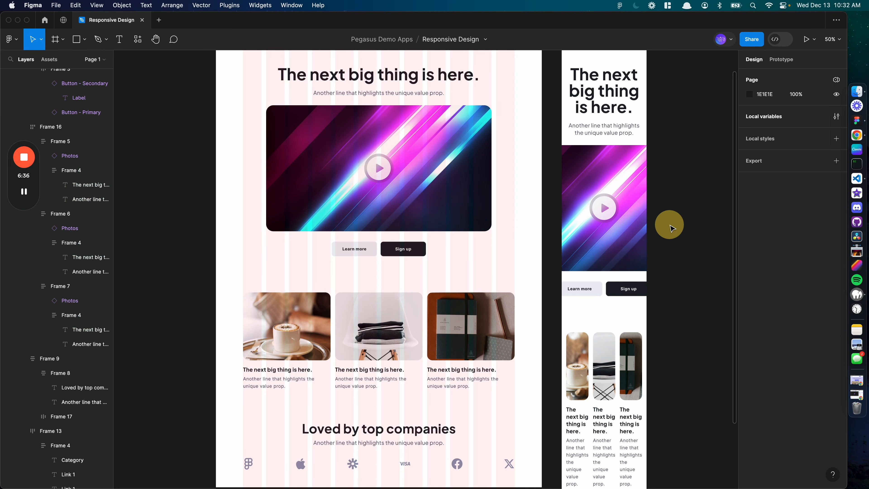
- Replace the image cards section in the mobile copy with a copy of the wrapping cards section from Desktop - 1
{"action": "left_click", "coordinate": [465, 327]}
{"action": "left_click", "coordinate": [464, 326]}
{"action": "left_click", "coordinate": [601, 348]}
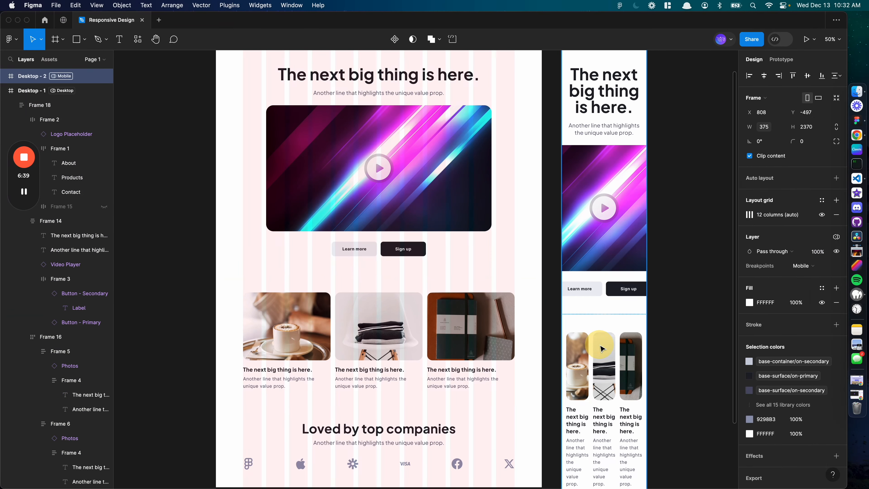
{"action": "double_click", "coordinate": [600, 346]}
{"action": "right_click", "coordinate": [600, 345]}
{"action": "left_click", "coordinate": [634, 233]}
{"action": "left_click", "coordinate": [692, 246]}
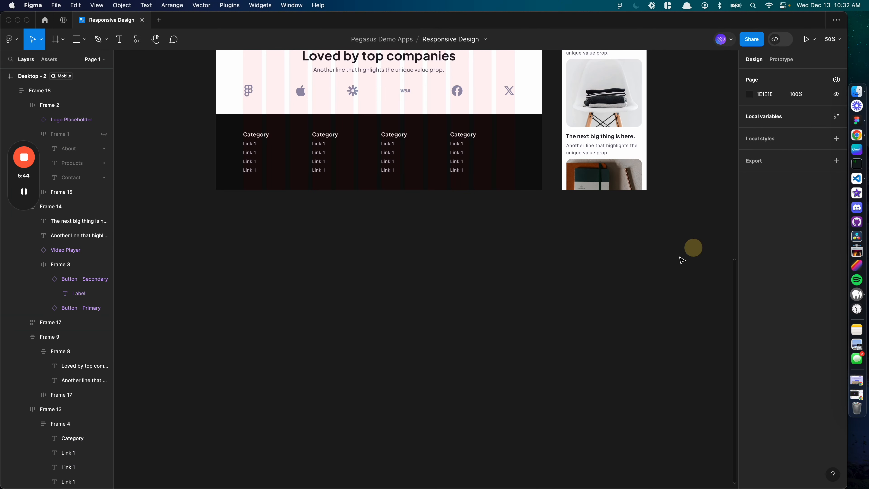
{"action": "scroll", "coordinate": [683, 258], "scroll_direction": "up", "scroll_amount": 5}
{"action": "left_click", "coordinate": [611, 221]}
{"action": "left_click", "coordinate": [611, 220]}
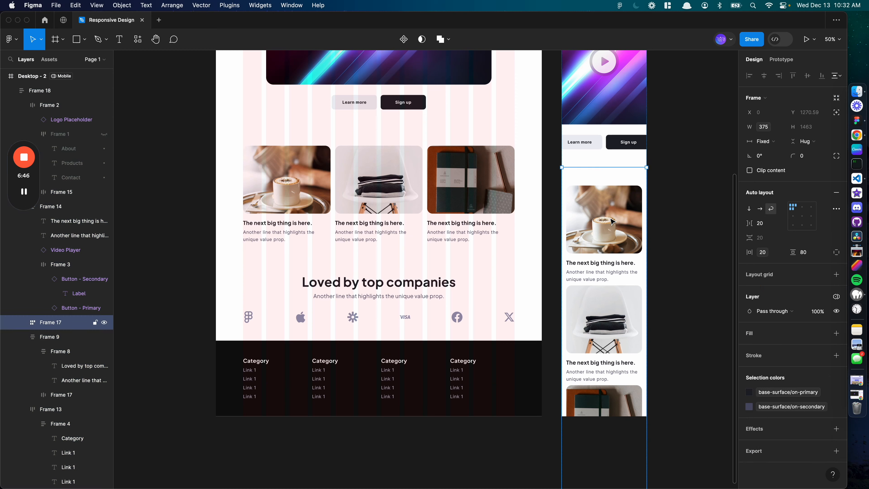
- Set the horizontal resizing of the hero video player in Desktop - 1 to Fill container
{"action": "scroll", "coordinate": [611, 221], "scroll_direction": "up", "scroll_amount": 5}
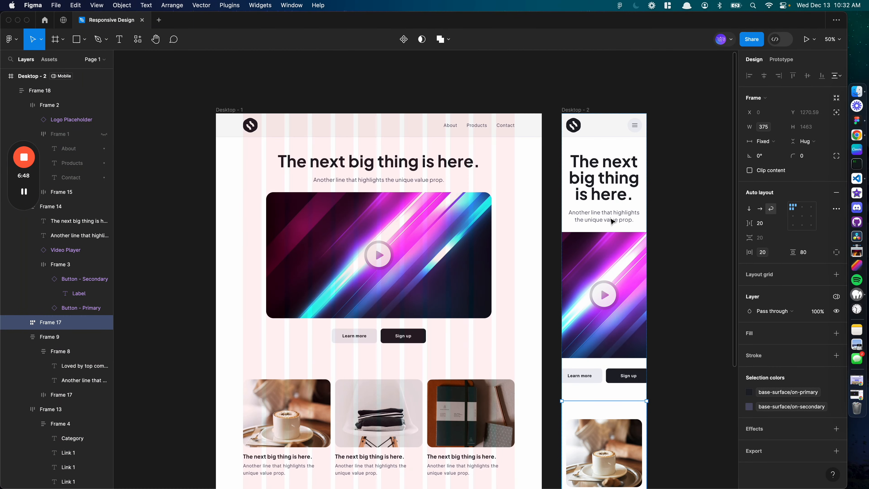
{"action": "left_click", "coordinate": [603, 257]}
{"action": "left_click", "coordinate": [603, 257]}
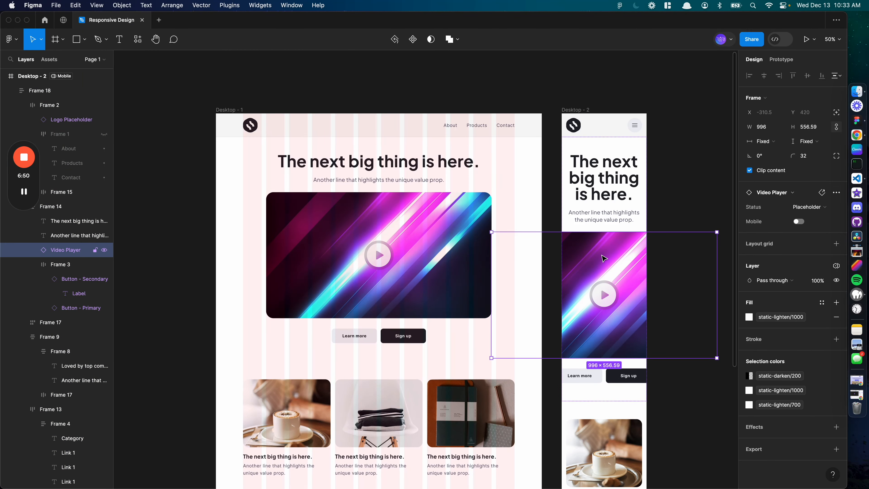
{"action": "double_click", "coordinate": [358, 208]}
{"action": "double_click", "coordinate": [358, 208]}
{"action": "double_click", "coordinate": [358, 208]}
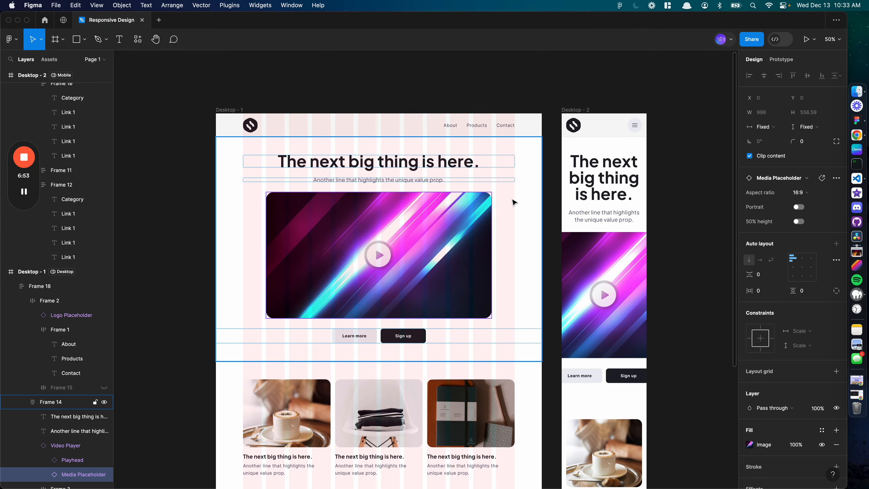
{"action": "left_click", "coordinate": [513, 199]}
{"action": "double_click", "coordinate": [448, 202]}
{"action": "left_click", "coordinate": [756, 148]}
{"action": "left_click", "coordinate": [759, 152]}
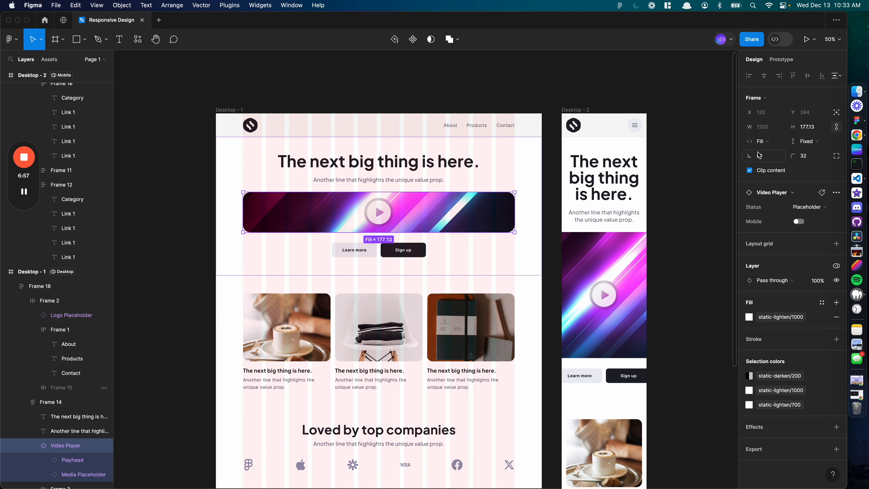
- Try to set the hero video player's height to 500 with its proportions locked, and undo the change
{"action": "left_click", "coordinate": [813, 129]}
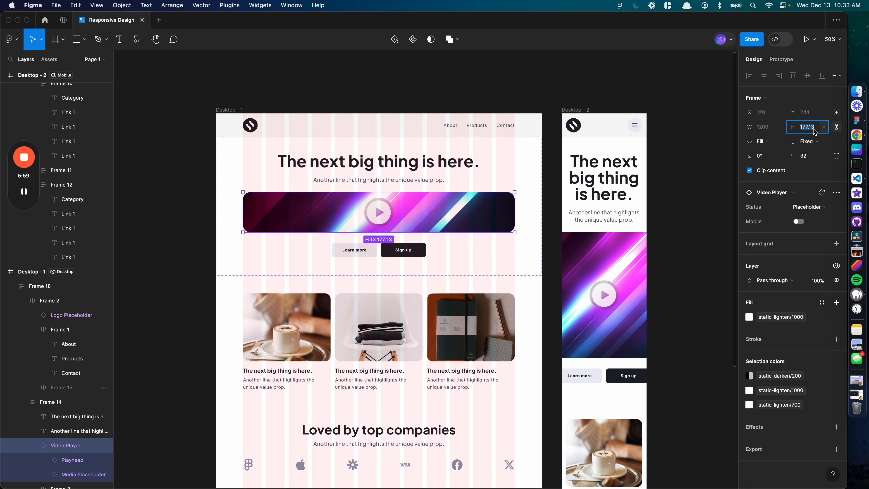
{"action": "type", "text": "500"}
{"action": "key", "text": "Return"}
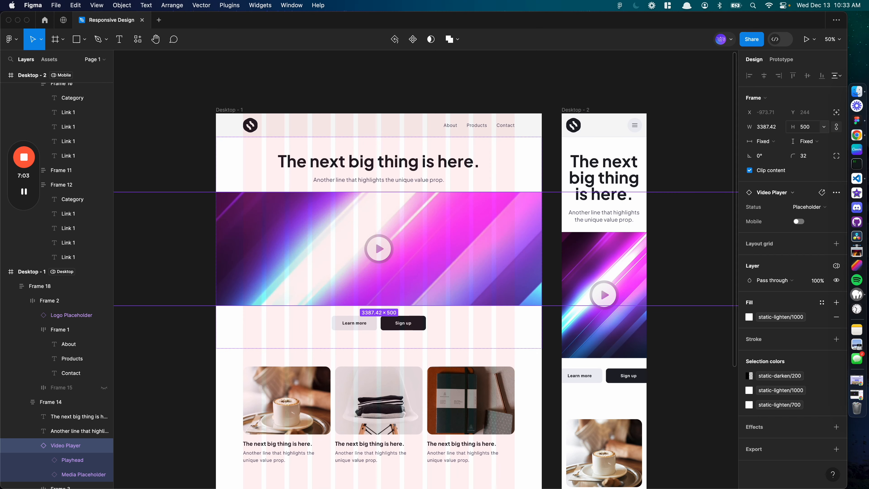
{"action": "key", "text": "ctrl+z"}
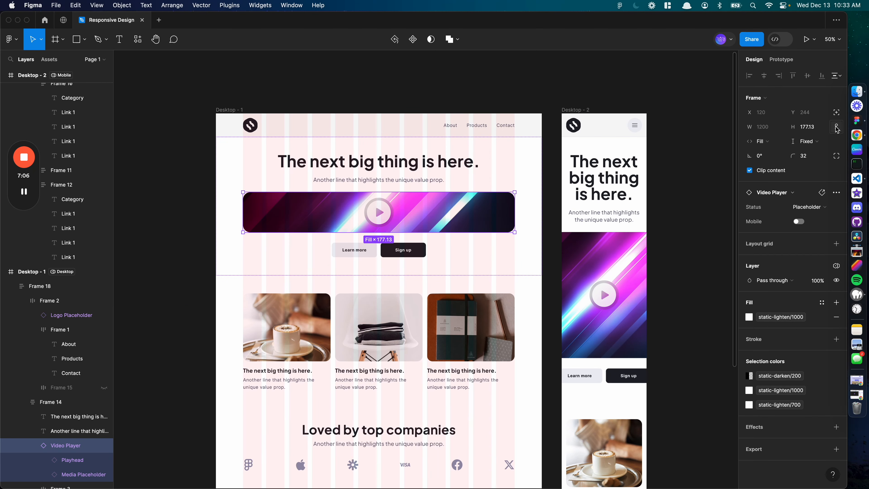
- Unlock the hero video player's proportions and set its height to 273.09 with Fixed vertical resizing
{"action": "left_click", "coordinate": [813, 130]}
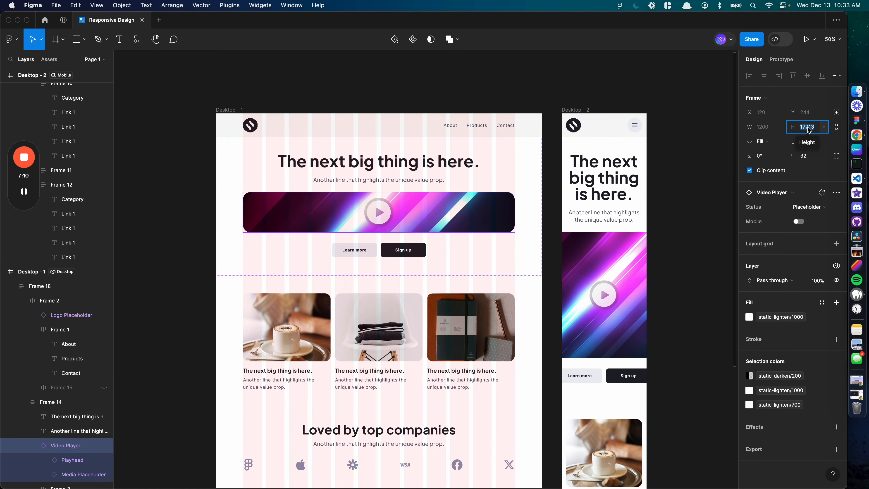
{"action": "type", "text": "300"}
{"action": "key", "text": "Return"}
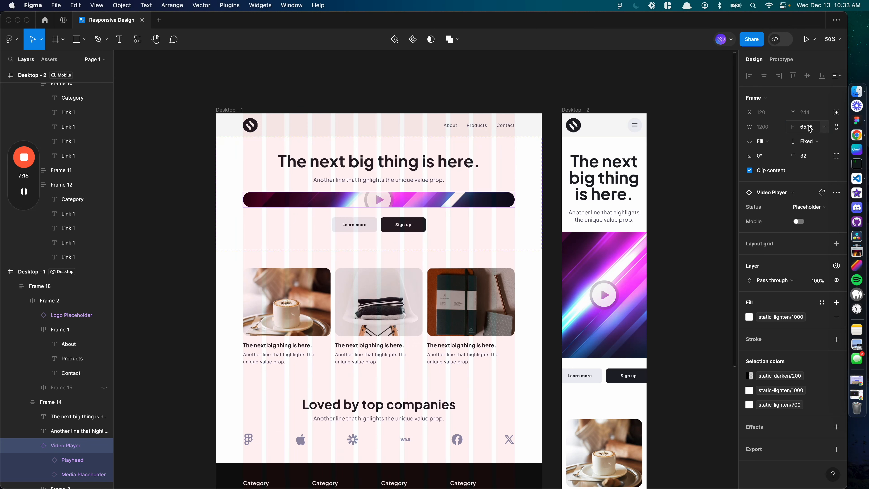
{"action": "left_click", "coordinate": [816, 143]}
{"action": "left_click", "coordinate": [802, 151]}
{"action": "left_click", "coordinate": [816, 142]}
{"action": "left_click", "coordinate": [806, 130]}
{"action": "left_click", "coordinate": [812, 130]}
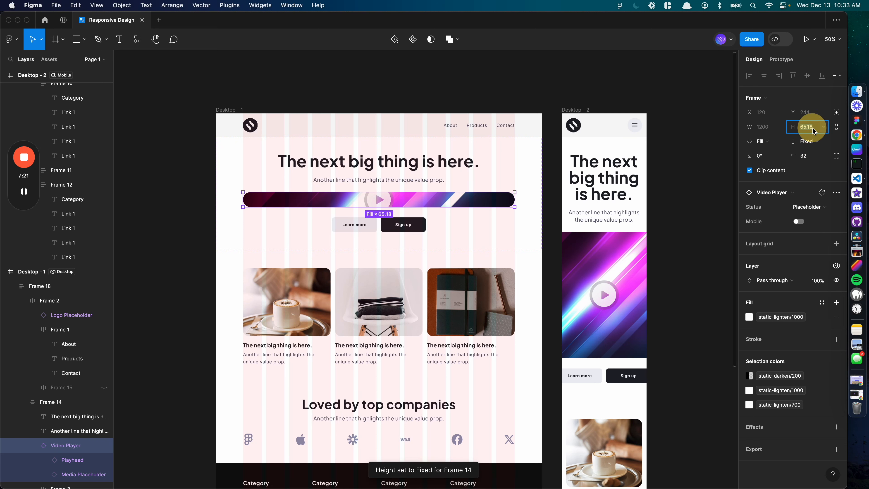
{"action": "left_click_drag", "start_coordinate": [792, 127], "coordinate": [773, 127]}
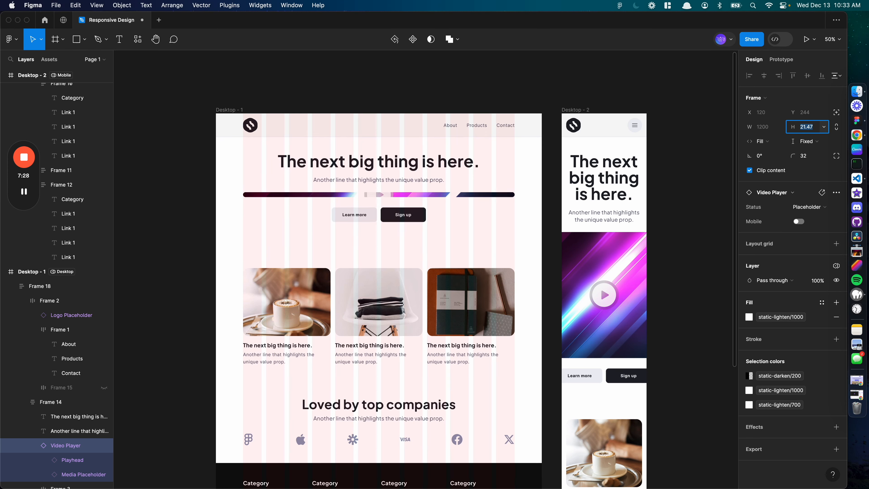
{"action": "type", "text": "273.09"}
{"action": "key", "text": "Return"}
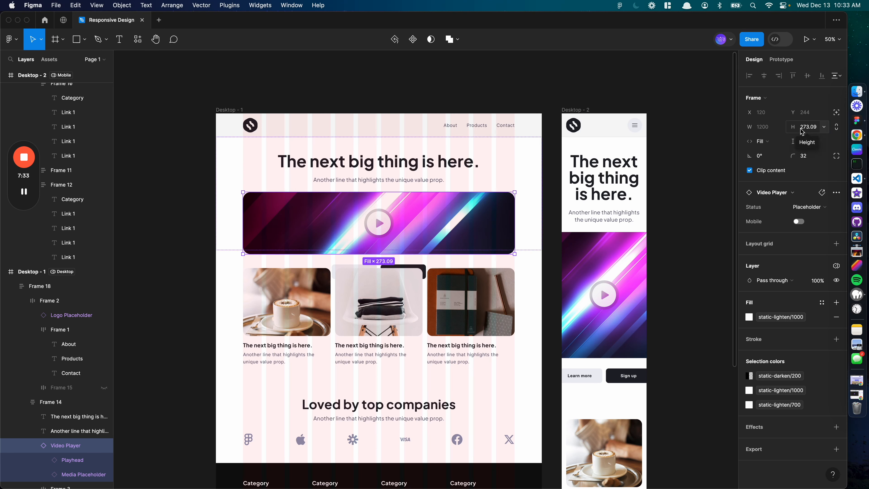
- Try a 3:2 aspect ratio on the media placeholder inside the hero video player in Desktop - 1
{"action": "double_click", "coordinate": [496, 212]}
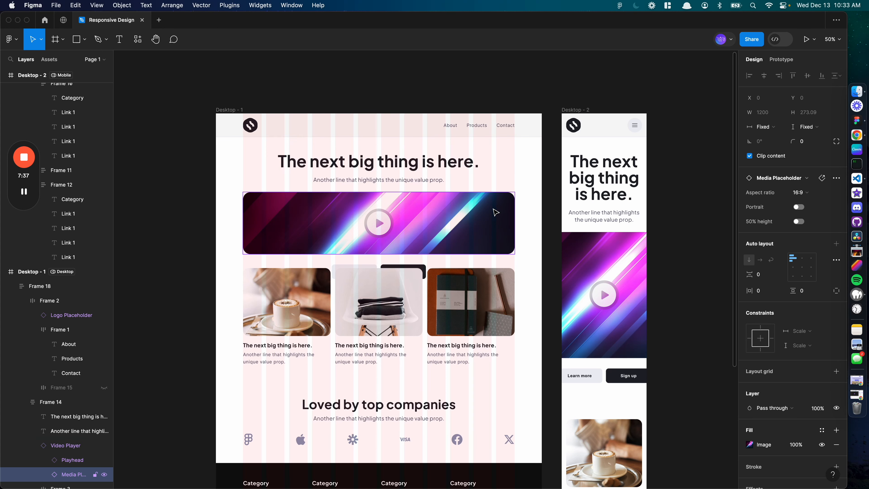
{"action": "left_click", "coordinate": [799, 193]}
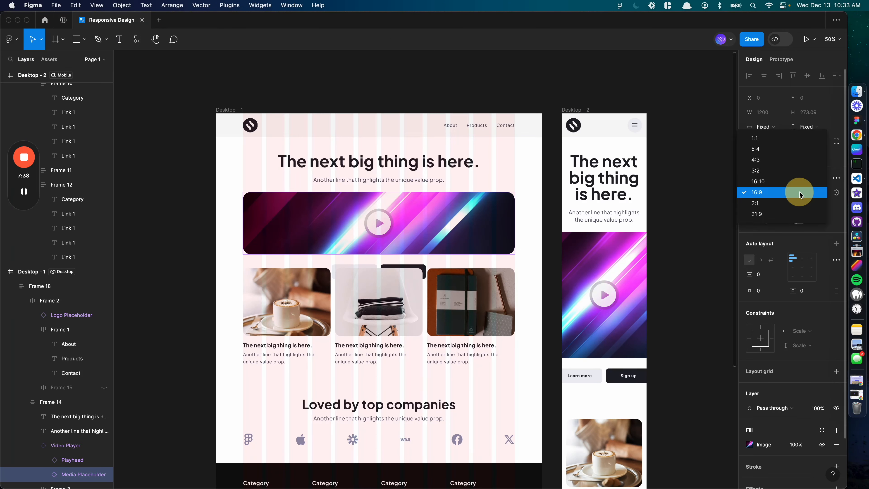
{"action": "left_click", "coordinate": [789, 171]}
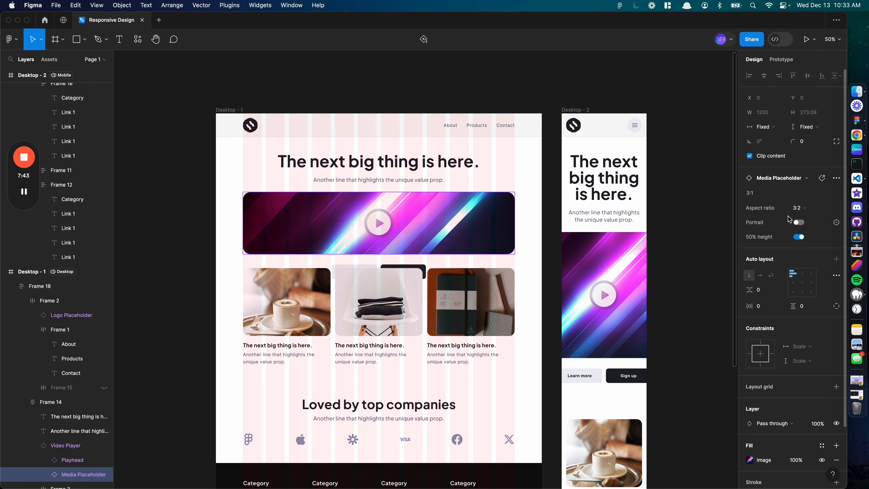
{"action": "left_click", "coordinate": [420, 215]}
{"action": "left_click", "coordinate": [430, 216]}
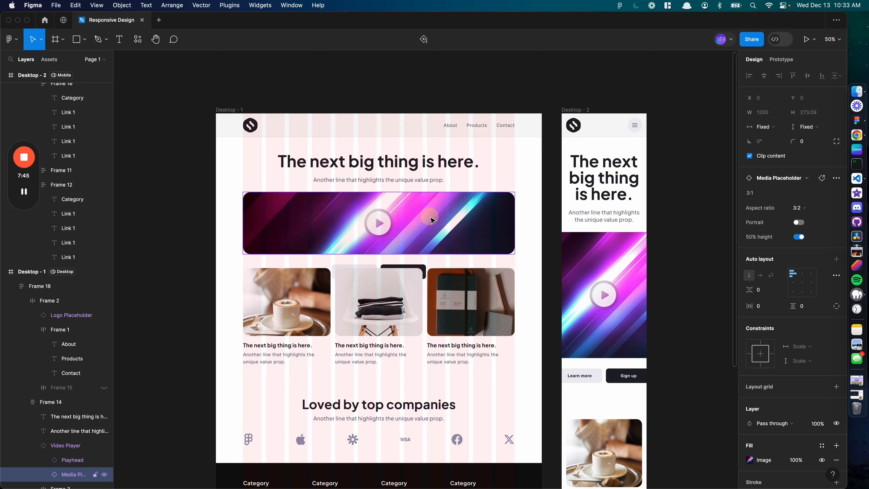
{"action": "left_click", "coordinate": [42, 64]}
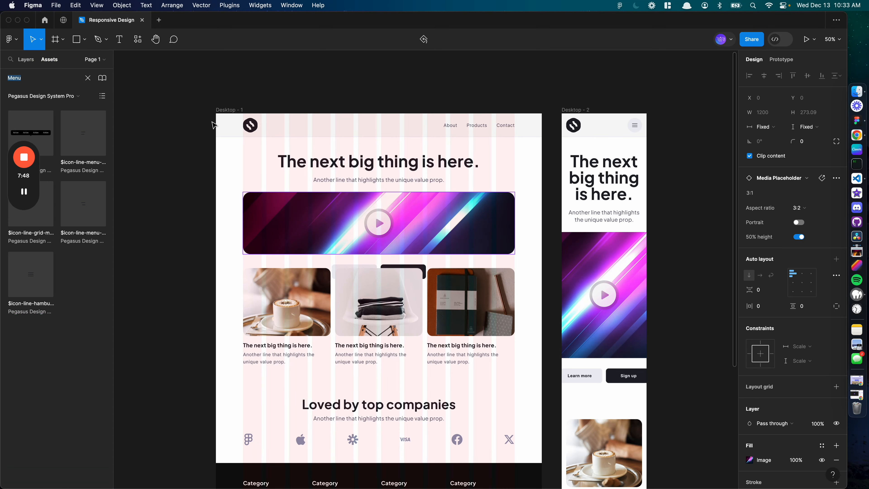
{"action": "left_click", "coordinate": [448, 208]}
{"action": "left_click", "coordinate": [450, 210]}
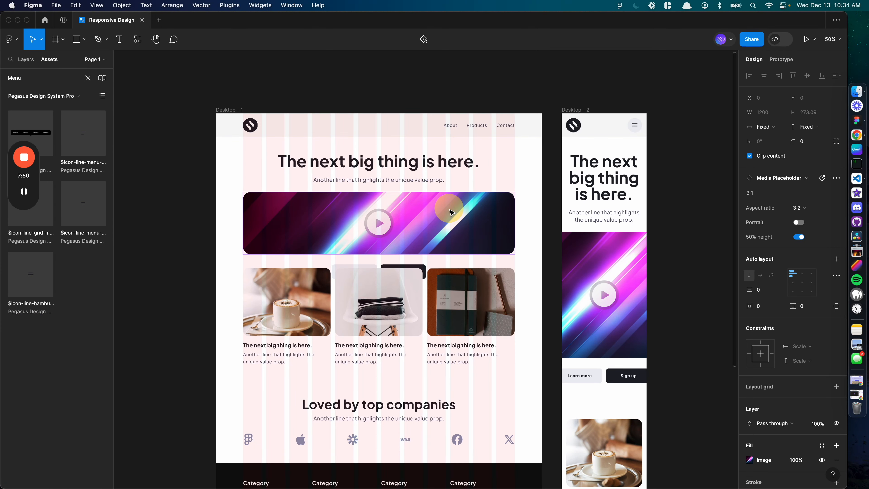
- Copy the coffee photo from the first image card into the Desktop - 1 hero section above the video player
{"action": "double_click", "coordinate": [307, 301]}
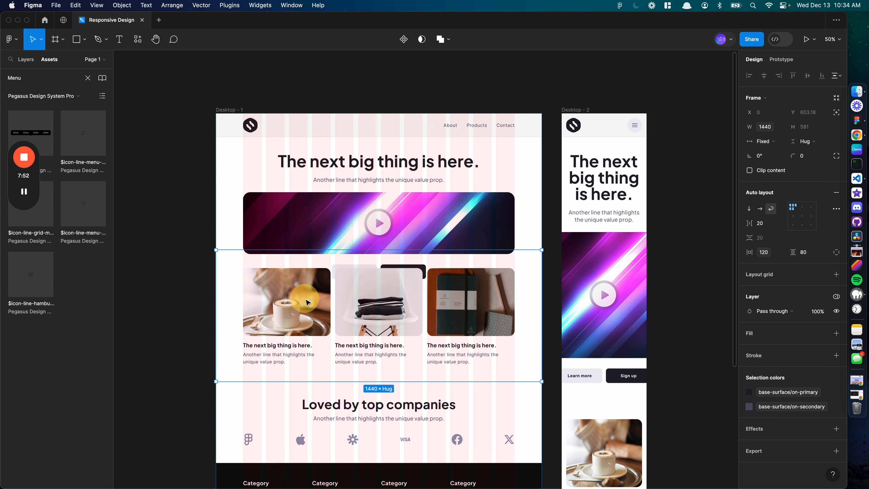
{"action": "double_click", "coordinate": [306, 300]}
{"action": "left_click", "coordinate": [291, 292]}
{"action": "left_click_drag", "start_coordinate": [292, 295], "coordinate": [398, 194]}
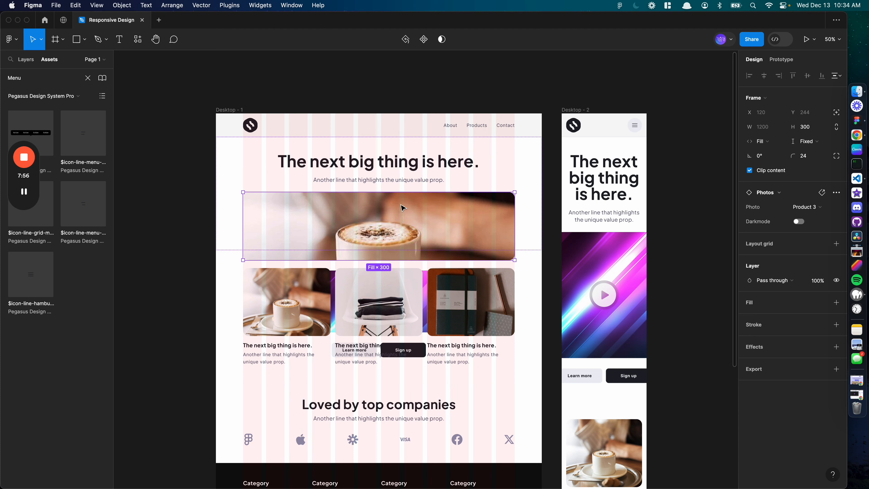
- Delete the video player from the Desktop - 1 hero section
{"action": "left_click", "coordinate": [26, 59]}
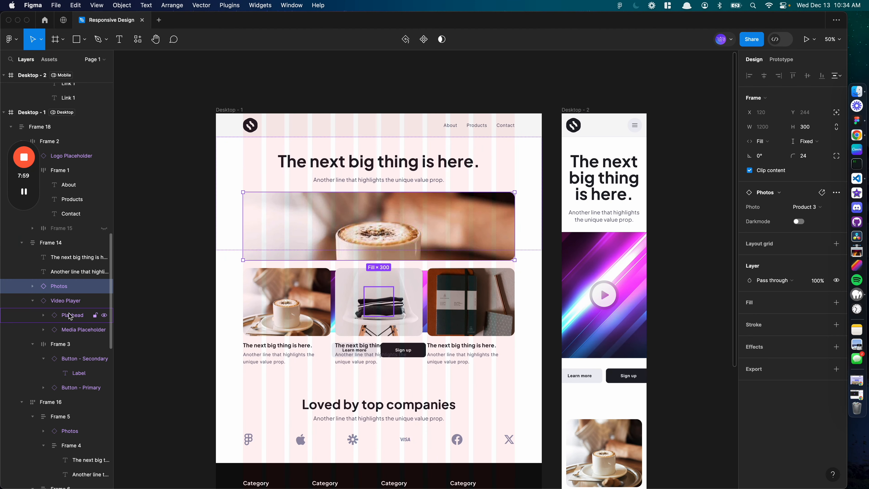
{"action": "left_click", "coordinate": [66, 301]}
{"action": "left_click", "coordinate": [73, 315]}
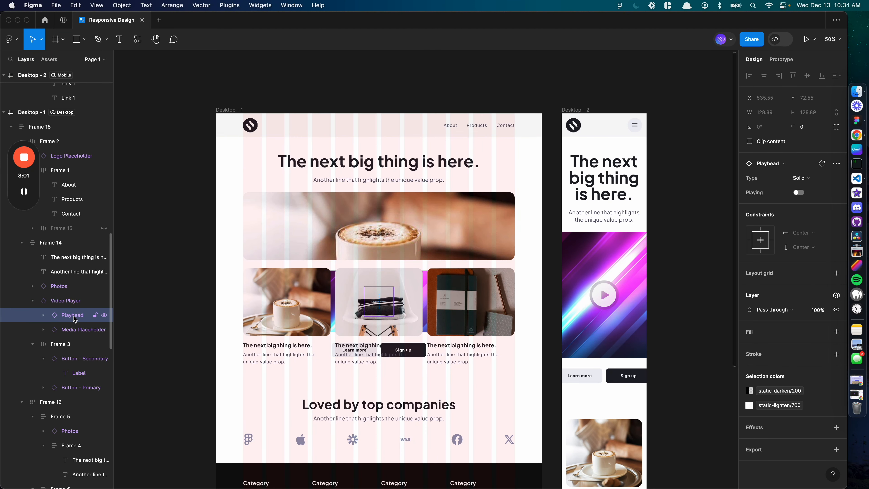
{"action": "left_click", "coordinate": [75, 305]}
{"action": "key", "text": "Delete"}
- Set the hero coffee photo's corner radius to 32 and its height to 380
{"action": "left_click", "coordinate": [65, 285]}
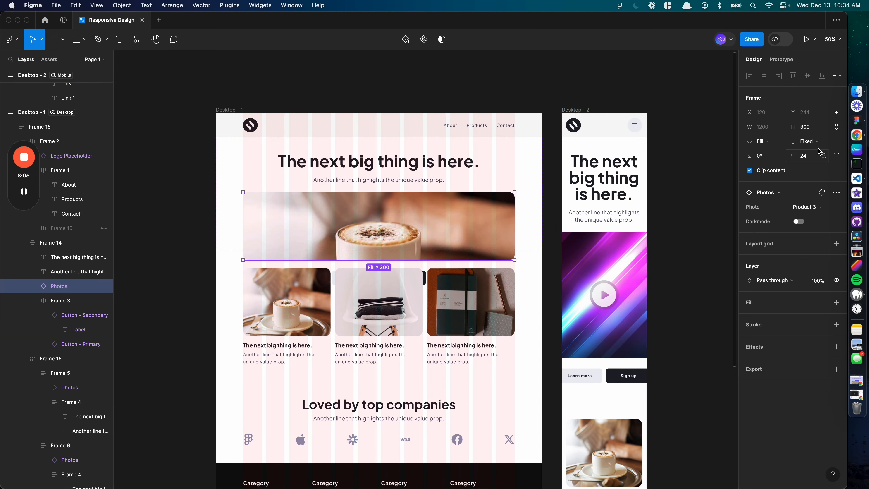
{"action": "left_click", "coordinate": [817, 154]}
{"action": "type", "text": "32"}
{"action": "left_click", "coordinate": [807, 130]}
{"action": "type", "text": "370"}
{"action": "key", "text": "Return"}
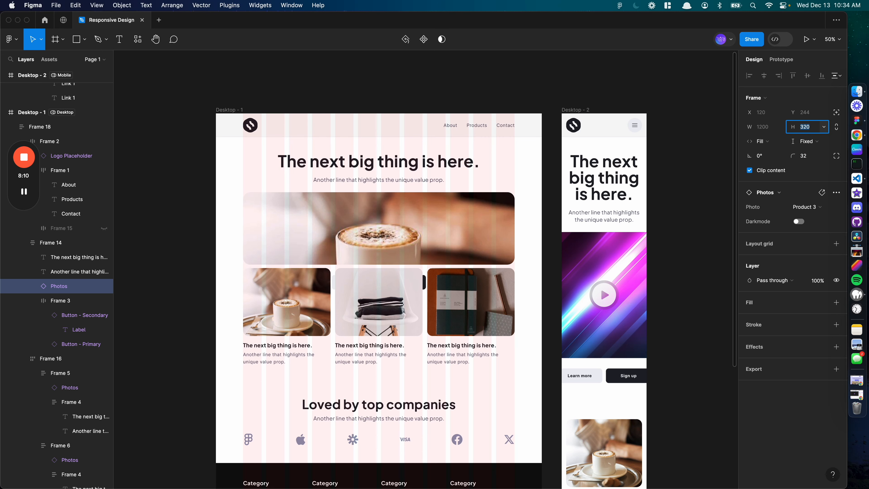
{"action": "key", "text": "shift+Up"}
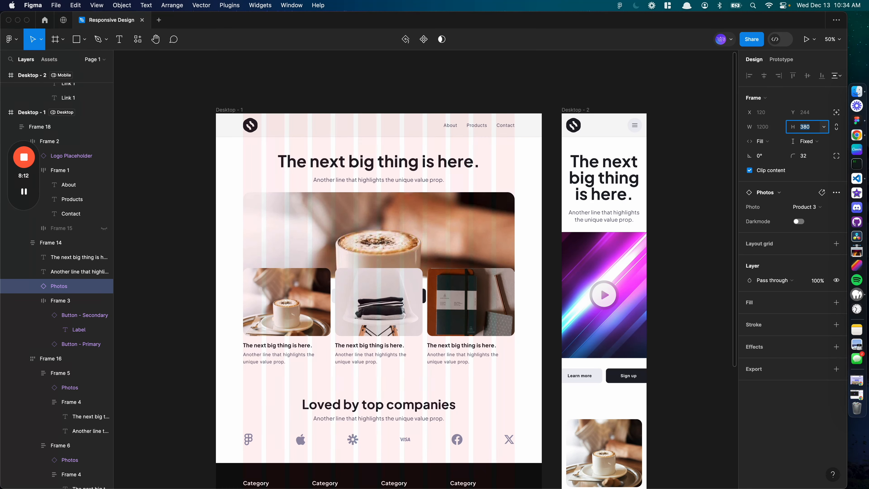
- Set the vertical resizing of the Desktop - 1 hero section to Hug contents
{"action": "left_click", "coordinate": [526, 164]}
{"action": "left_click", "coordinate": [806, 141]}
{"action": "left_click", "coordinate": [808, 152]}
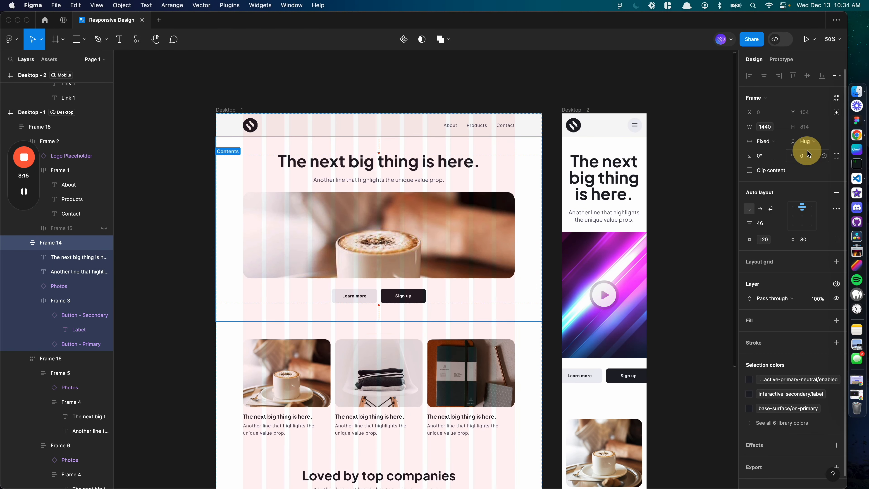
- Increase the hero coffee photo's height to 580
{"action": "left_click", "coordinate": [441, 225]}
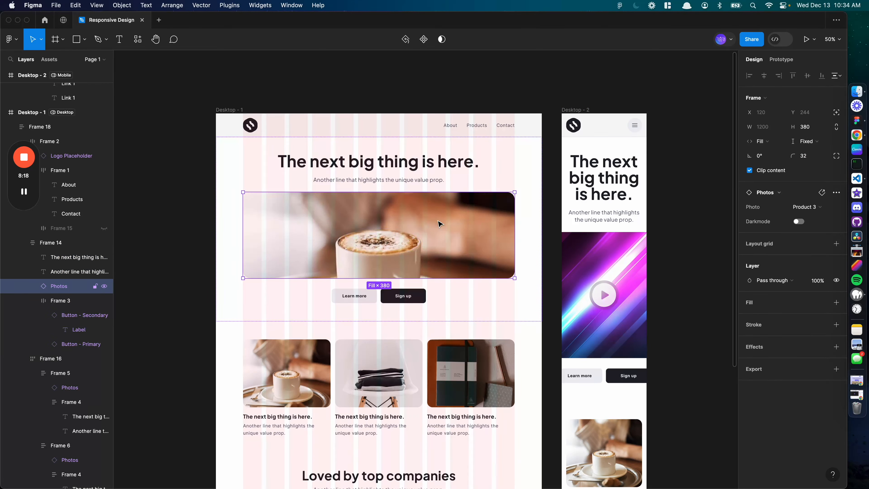
{"action": "left_click", "coordinate": [818, 131]}
{"action": "key", "text": "shift+Up"}
{"action": "key", "text": "shift+Up"}
{"action": "key", "text": "shift+Up"}
{"action": "key", "text": "shift+Up"}
{"action": "key", "text": "shift+Up"}
{"action": "key", "text": "shift+Up"}
{"action": "key", "text": "shift+Up"}
{"action": "key", "text": "shift+Up"}
{"action": "key", "text": "shift+Up"}
{"action": "key", "text": "shift+Up"}
{"action": "key", "text": "shift+Up"}
{"action": "key", "text": "shift+Up"}
{"action": "key", "text": "shift+Up"}
{"action": "key", "text": "shift+Up"}
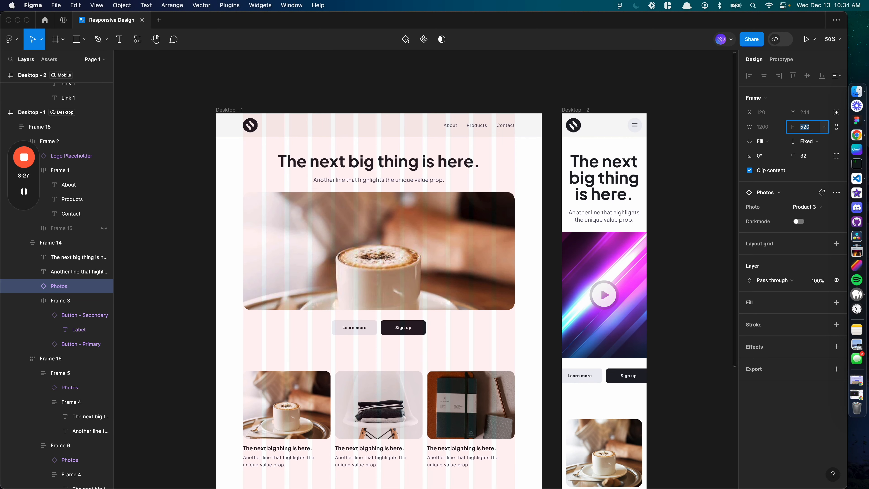
{"action": "key", "text": "shift+Up"}
{"action": "key", "text": "shift+Up"}
{"action": "key", "text": "shift+Up"}
{"action": "key", "text": "shift+Up"}
{"action": "key", "text": "shift+Up"}
{"action": "key", "text": "shift+Up"}
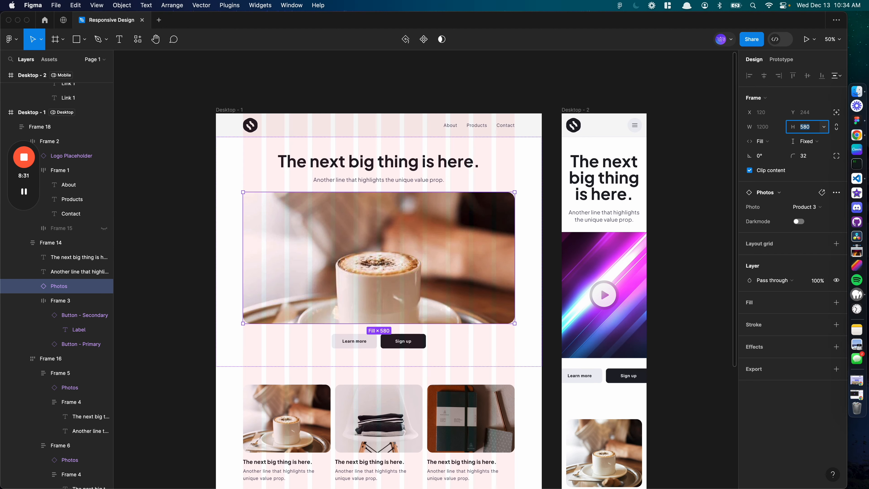
- Delete the outdated mobile copy, Desktop - 2
{"action": "left_click", "coordinate": [690, 159]}
{"action": "left_click", "coordinate": [356, 199]}
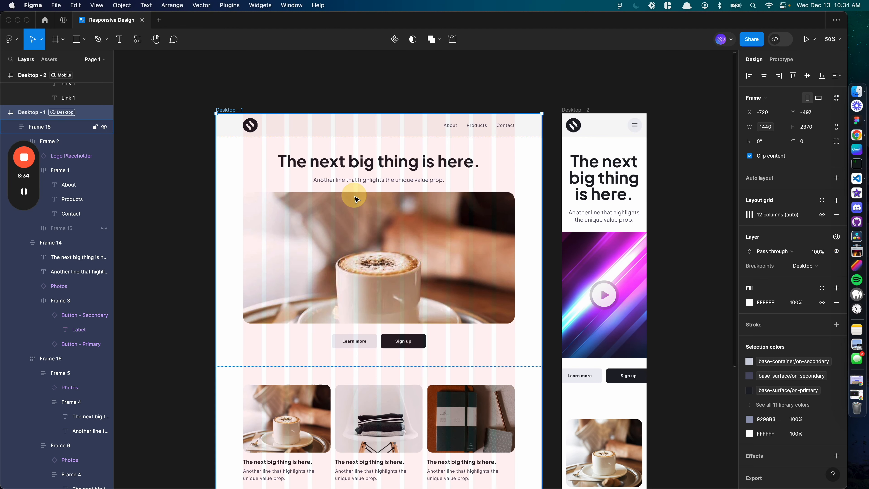
{"action": "left_click", "coordinate": [572, 109]}
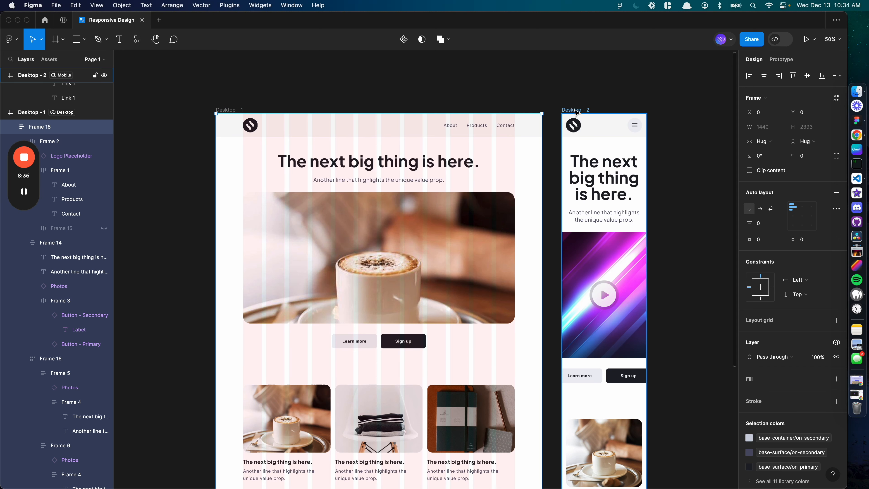
{"action": "key", "text": "Delete"}
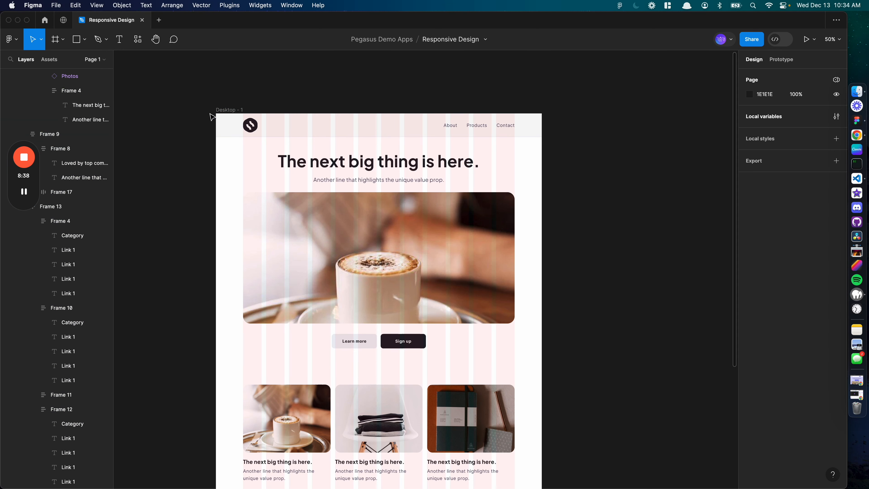
- Duplicate the updated Desktop - 1 frame beside the original and set the new copy's Breakpoints mode to Mobile
{"action": "left_click_drag", "start_coordinate": [219, 111], "coordinate": [556, 109]}
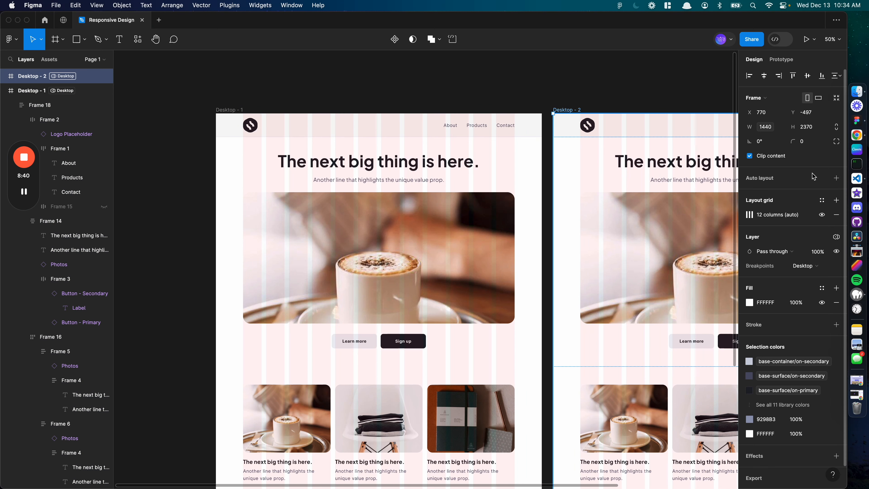
{"action": "left_click", "coordinate": [810, 266]}
{"action": "left_click", "coordinate": [813, 276]}
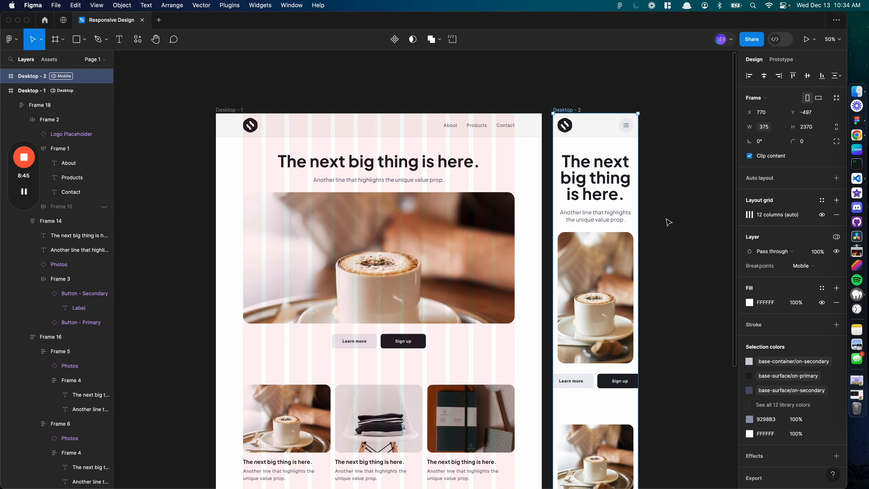
{"action": "left_click", "coordinate": [285, 86]}
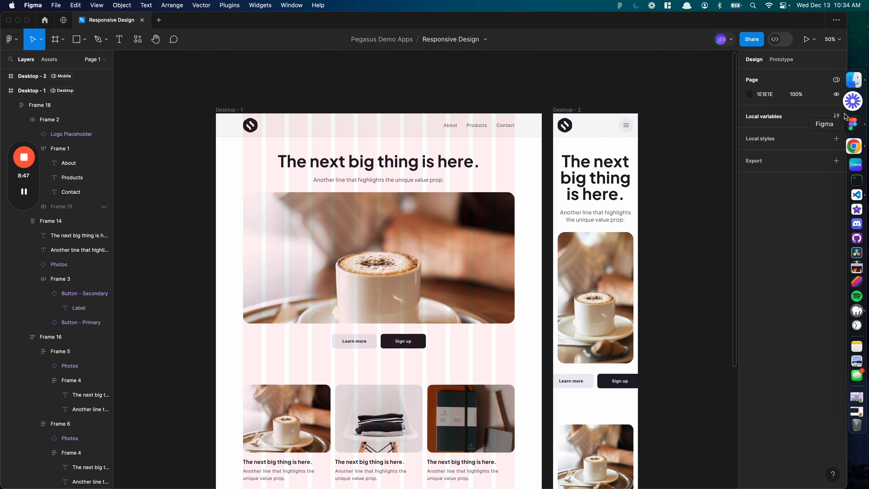
{"action": "left_click", "coordinate": [837, 116]}
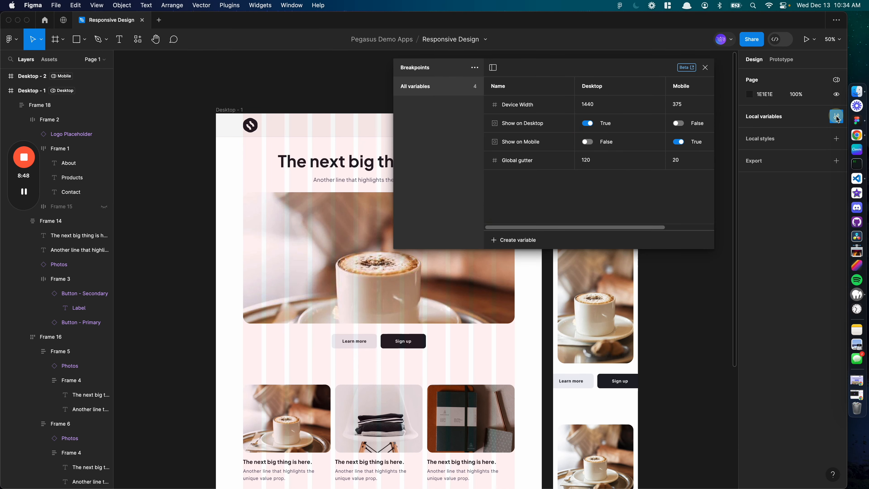
{"action": "left_click", "coordinate": [515, 239]}
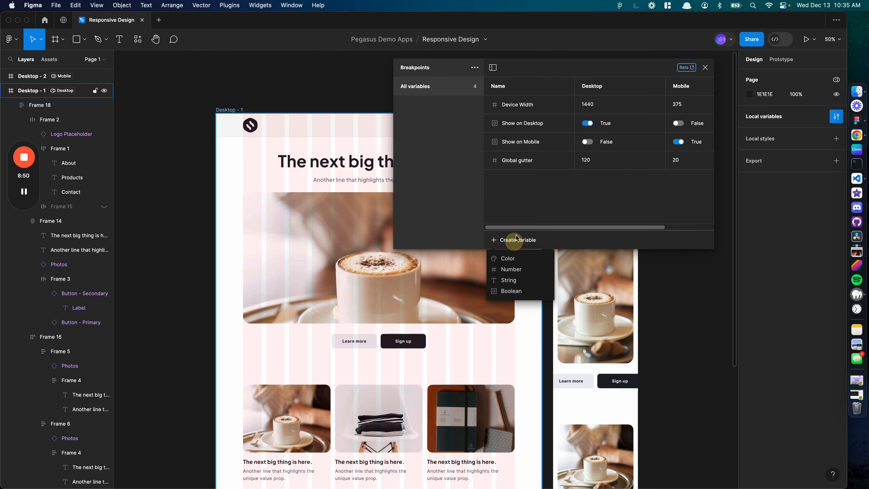
{"action": "left_click", "coordinate": [518, 291]}
{"action": "type", "text": "Video height"}
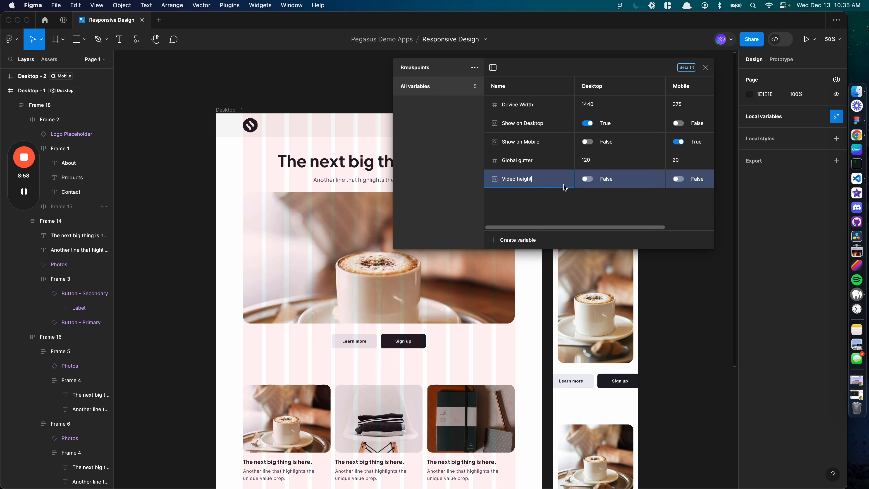
{"action": "left_click", "coordinate": [597, 178]}
{"action": "left_click", "coordinate": [620, 226]}
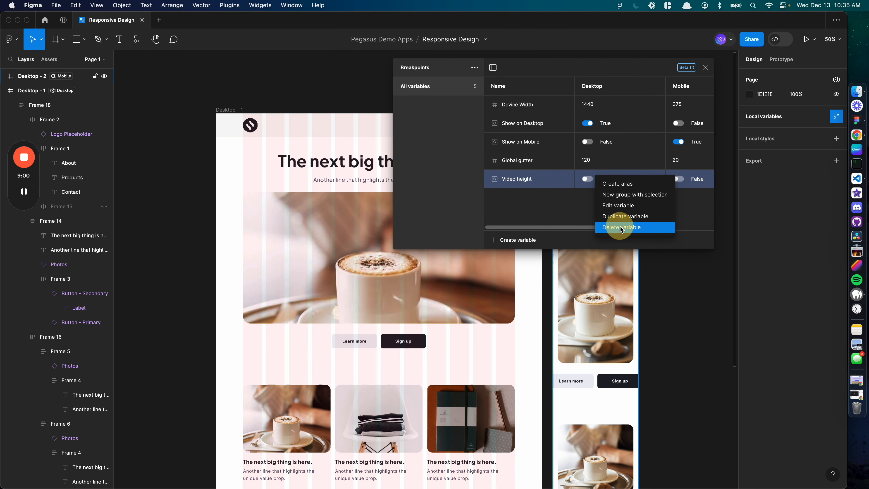
- Duplicate the Device Width variable in the Breakpoints collection and rename the copy Hero Video Height
{"action": "right_click", "coordinate": [556, 108]}
{"action": "left_click", "coordinate": [576, 136]}
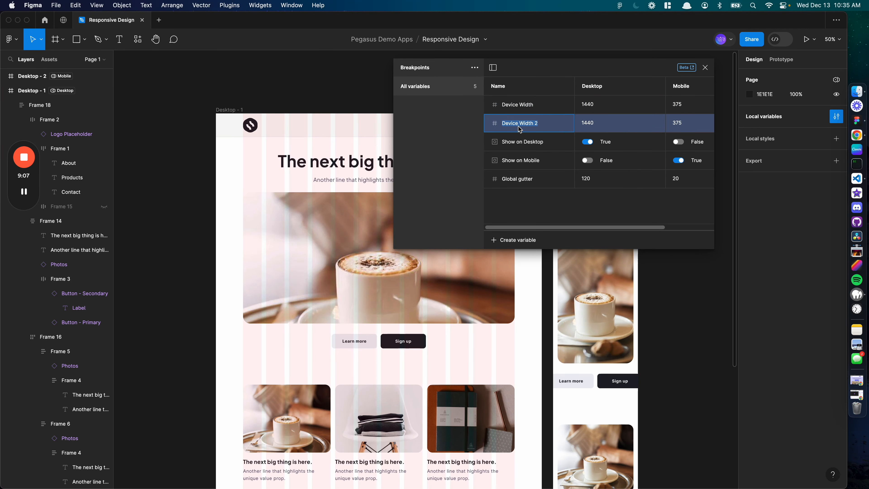
{"action": "type", "text": "V"}
{"action": "type", "text": "edia "}
{"action": "type", "text": "Height"}
{"action": "double_click", "coordinate": [508, 124]}
{"action": "type", "text": "Hero Video"}
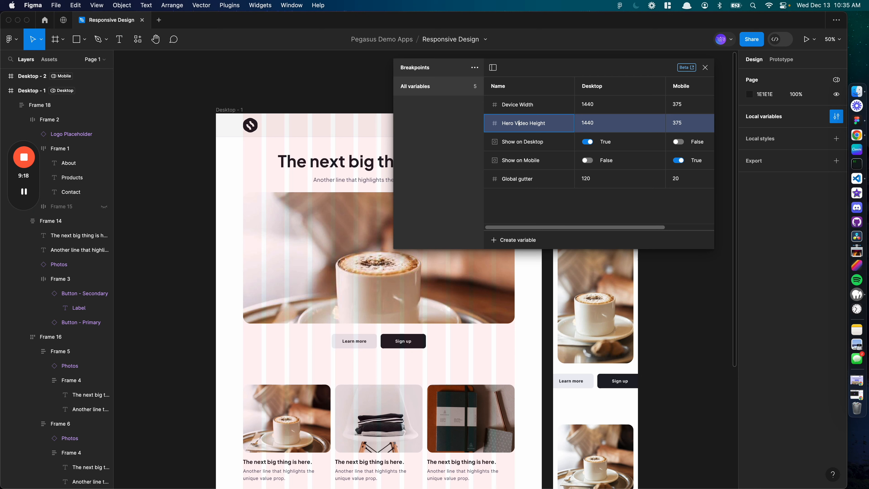
- Set the Hero Video Height variable to 580 for Desktop and 280 for Mobile
{"action": "double_click", "coordinate": [594, 127]}
{"action": "type", "text": "5"}
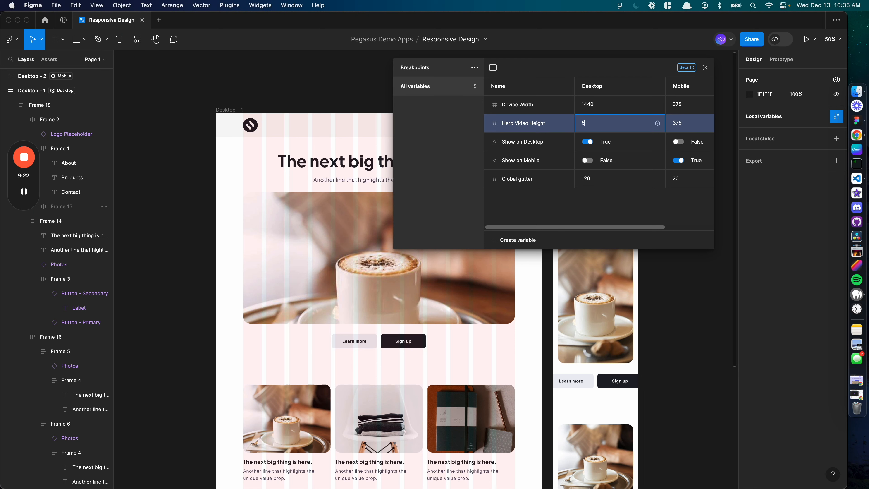
{"action": "type", "text": "80"}
{"action": "left_click", "coordinate": [678, 124]}
{"action": "double_click", "coordinate": [678, 124]}
{"action": "type", "text": "2"}
{"action": "key", "text": "Return"}
{"action": "left_click", "coordinate": [508, 240]}
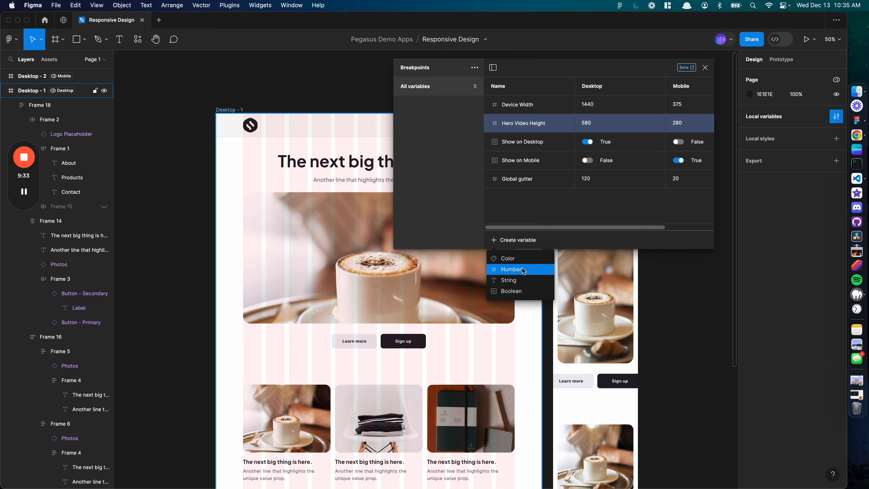
{"action": "left_click", "coordinate": [559, 105]}
{"action": "left_click", "coordinate": [557, 123]}
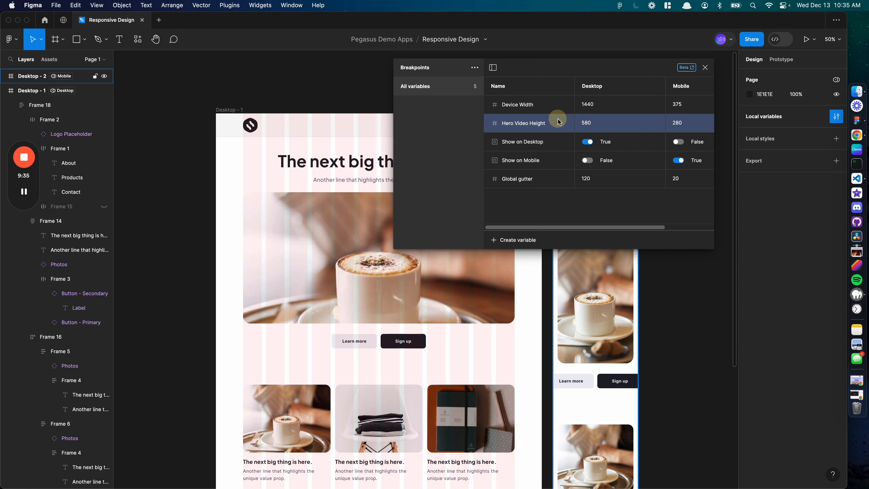
{"action": "key", "text": "Delete"}
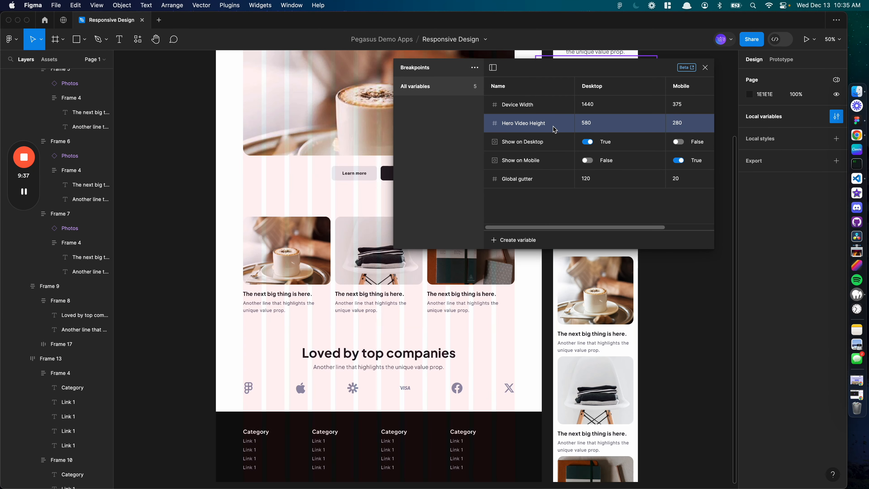
- Duplicate the Hero Video Height variable and rename the copy Vertical Block Margin
{"action": "right_click", "coordinate": [554, 125]}
{"action": "left_click", "coordinate": [574, 154]}
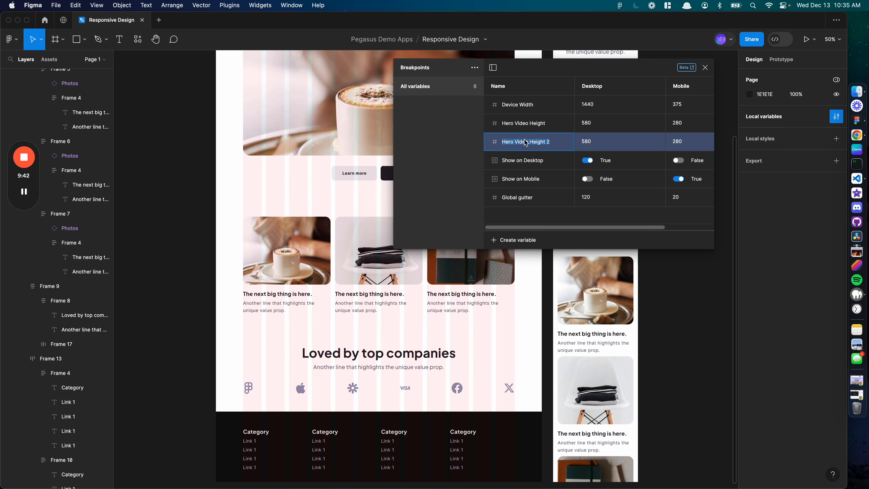
{"action": "type", "text": "Vertical"}
{"action": "type", "text": "Block Margin"}
- Set the Vertical Block Margin variable to 80 for Desktop and 32 for Mobile, and close the local variables
{"action": "key", "text": "Tab"}
{"action": "type", "text": "80"}
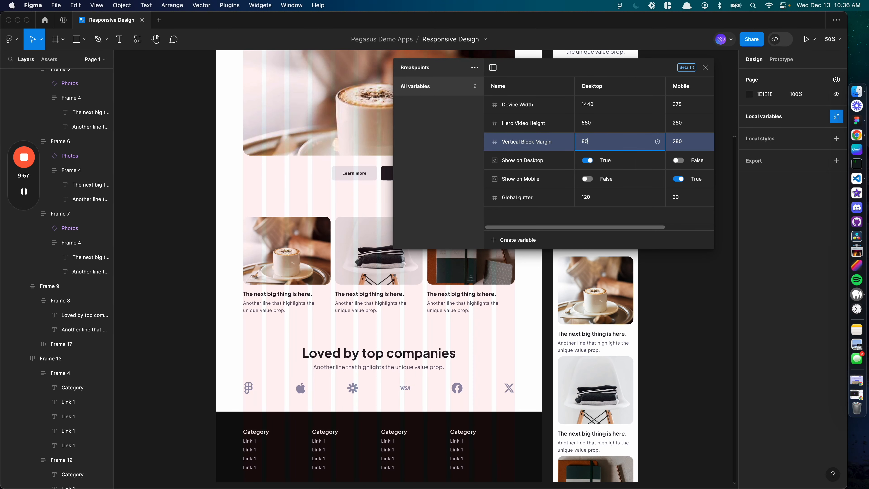
{"action": "left_click", "coordinate": [678, 140]}
{"action": "type", "text": "32"}
{"action": "key", "text": "Return"}
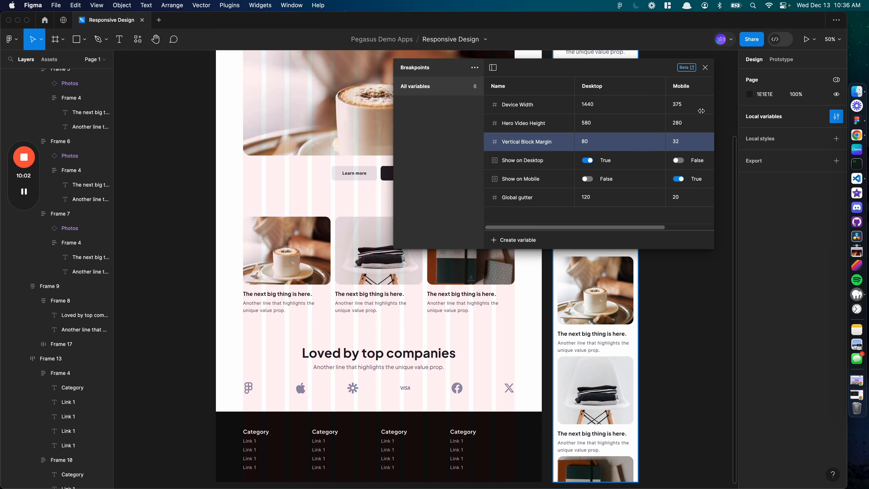
{"action": "left_click", "coordinate": [706, 67]}
- Select Frame 18, the auto layout frame holding all the page sections inside Desktop - 1
{"action": "left_click", "coordinate": [379, 213]}
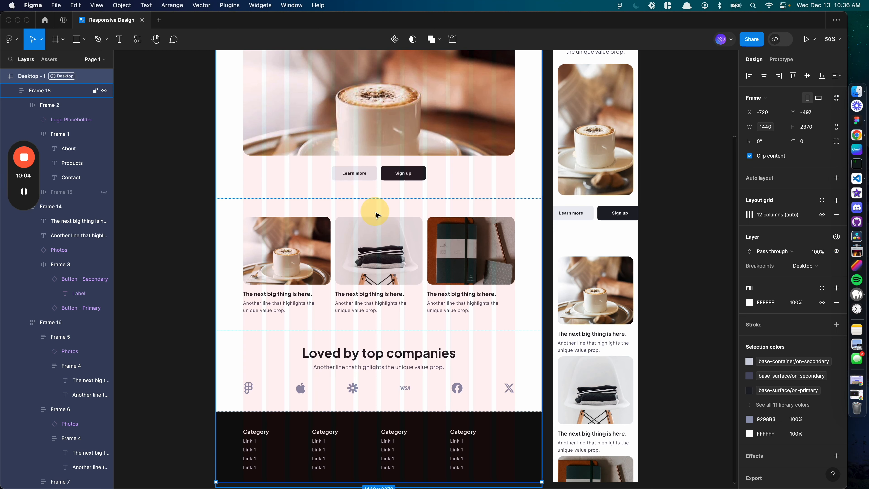
{"action": "left_click", "coordinate": [401, 376]}
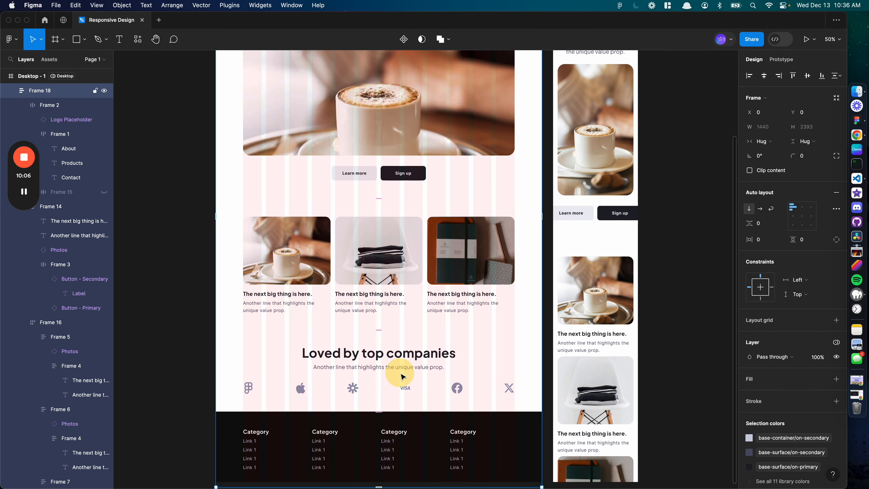